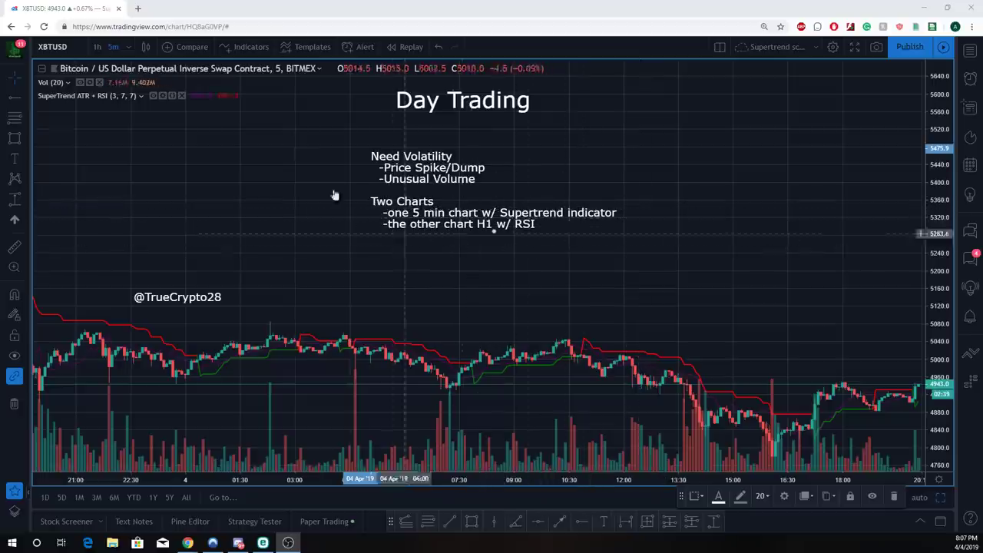
- Search the indicator library for supertrend and locate SuperTrend ATR + RSI
click(243, 47)
text(supertrend)
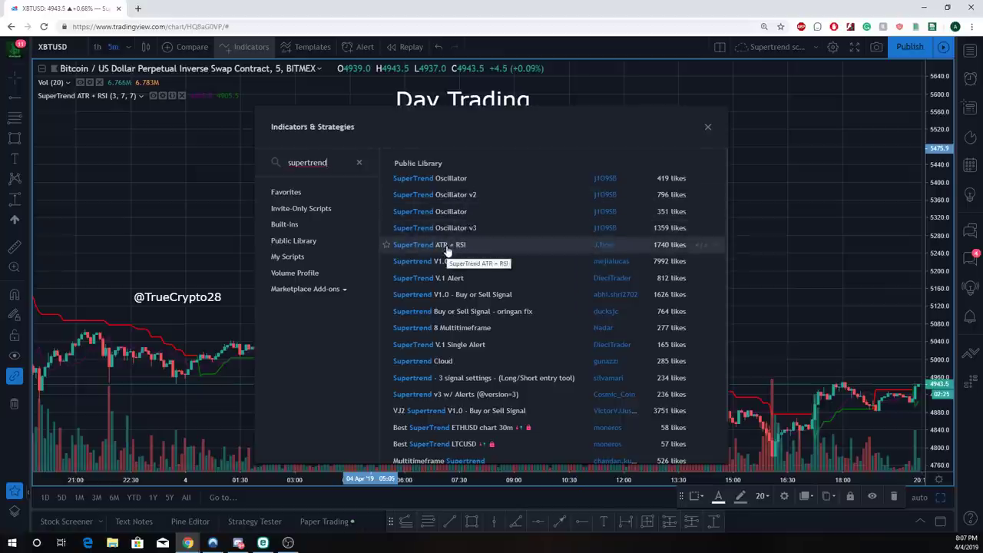
click(184, 221)
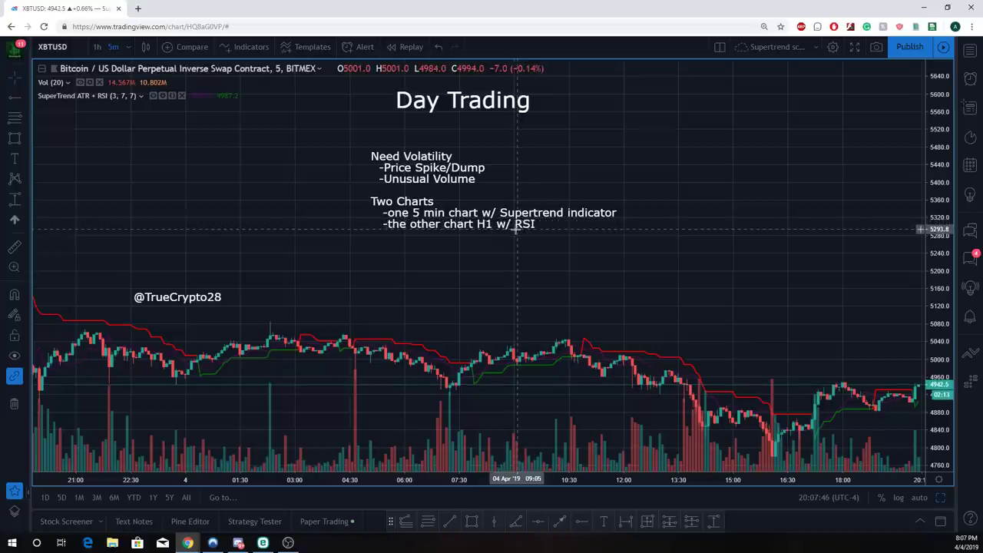
- Show the two charts side by side and remove the text note drawings from them
click(719, 48)
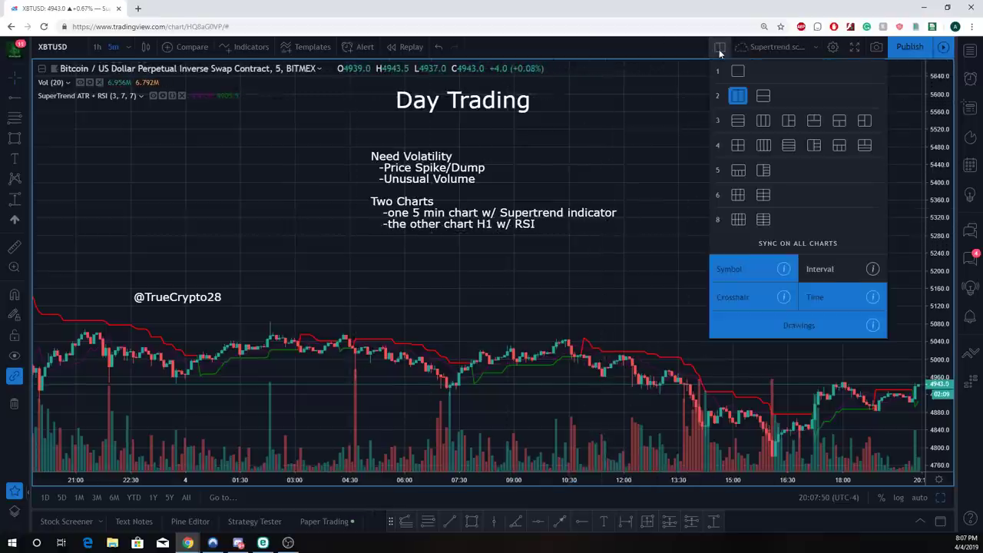
click(738, 96)
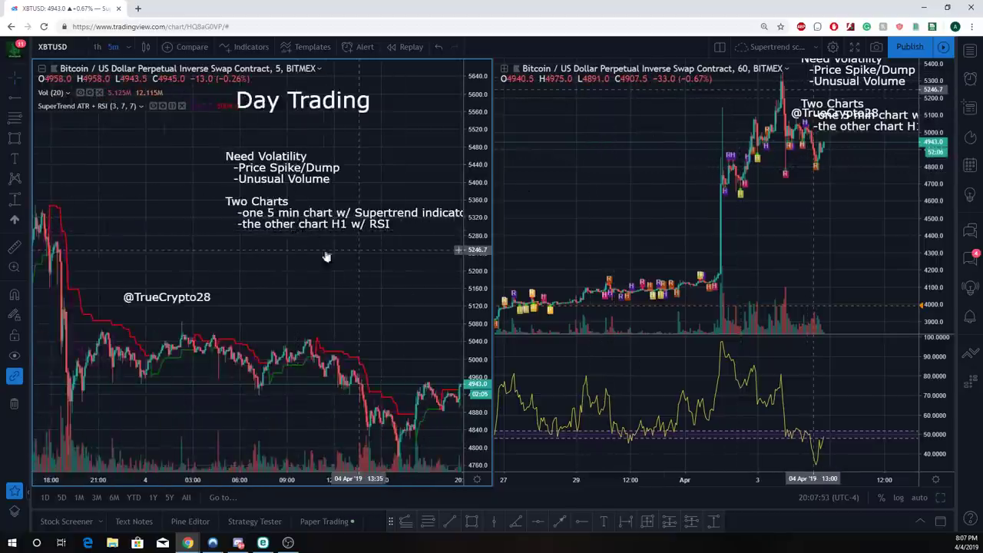
right_click(307, 153)
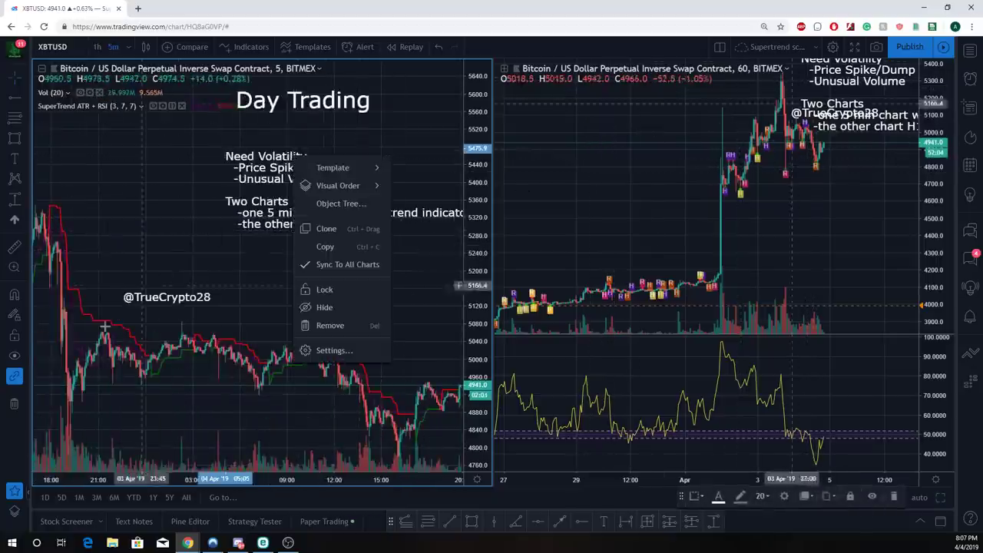
click(16, 405)
- Change the charts' symbol to the Binance listing of ADABTC (Cardano / Bitcoin)
scroll(361, 261, down, 3)
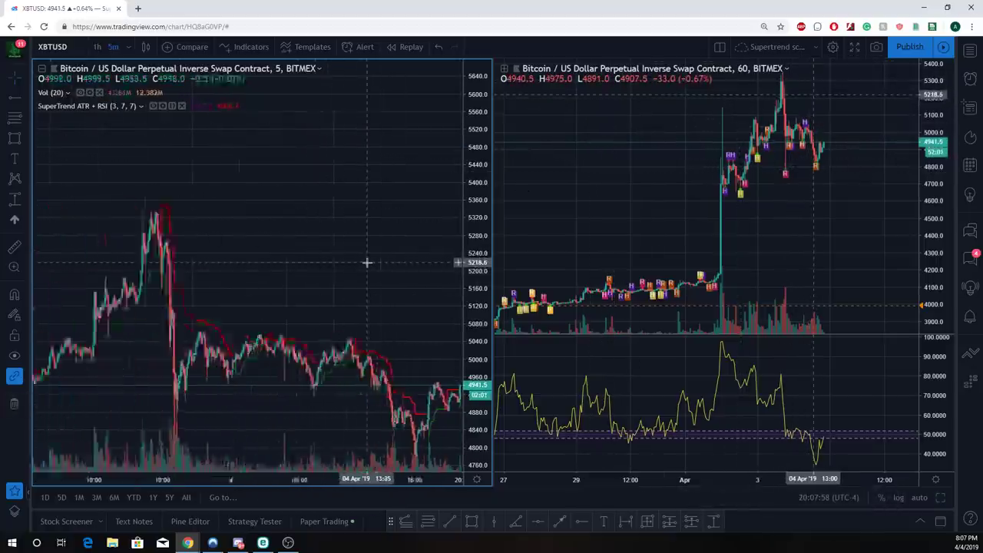
drag(619, 222, 662, 218)
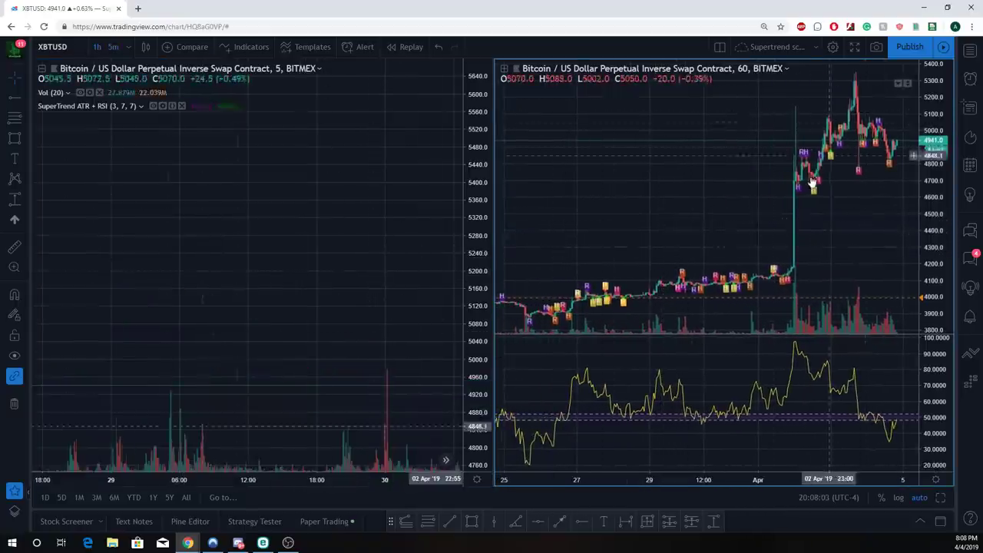
click(341, 266)
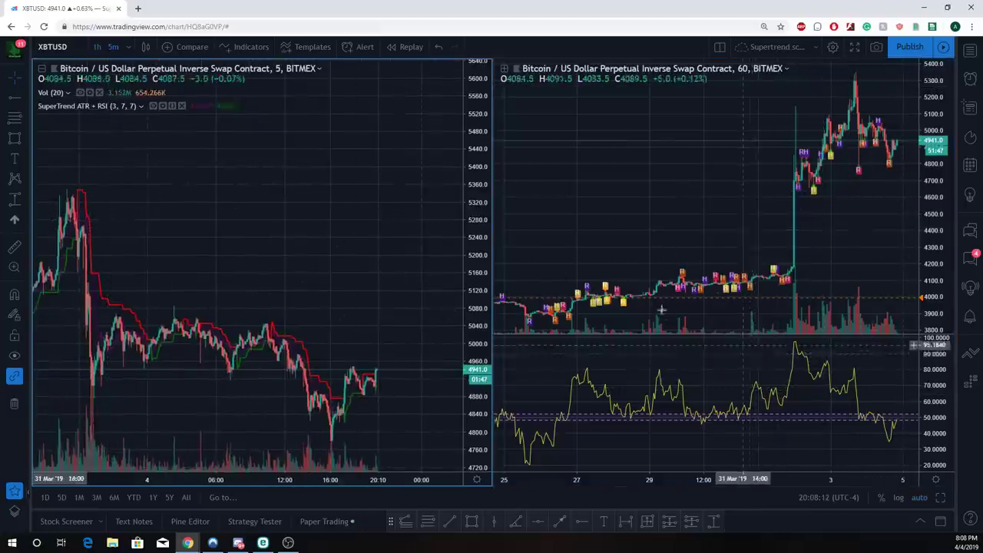
scroll(252, 224, down, 2)
scroll(252, 224, down, 3)
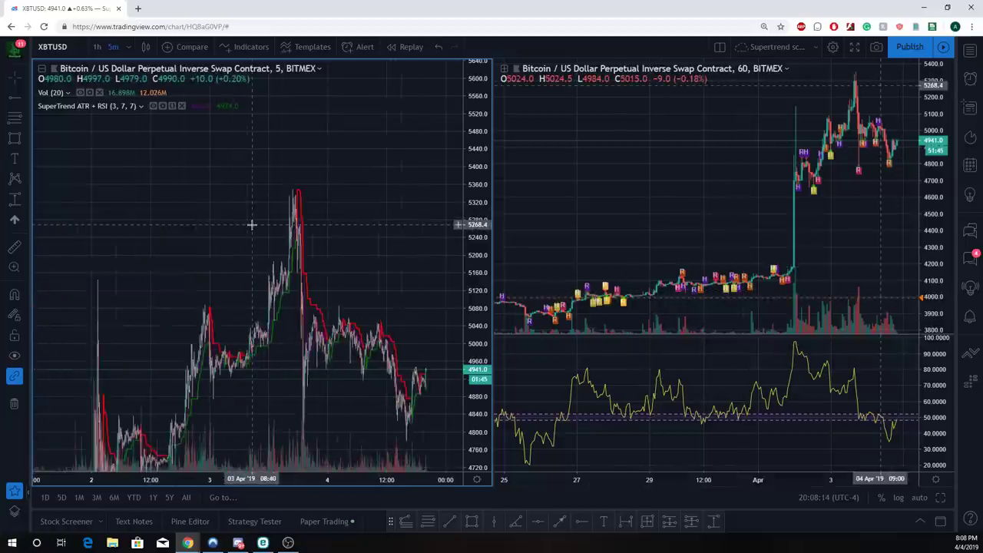
click(52, 46)
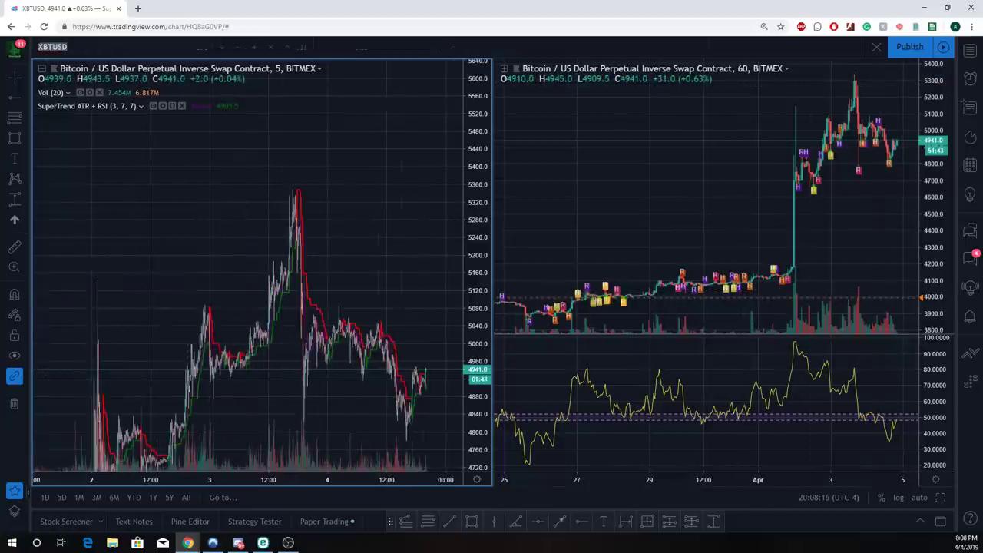
text(ADABTC)
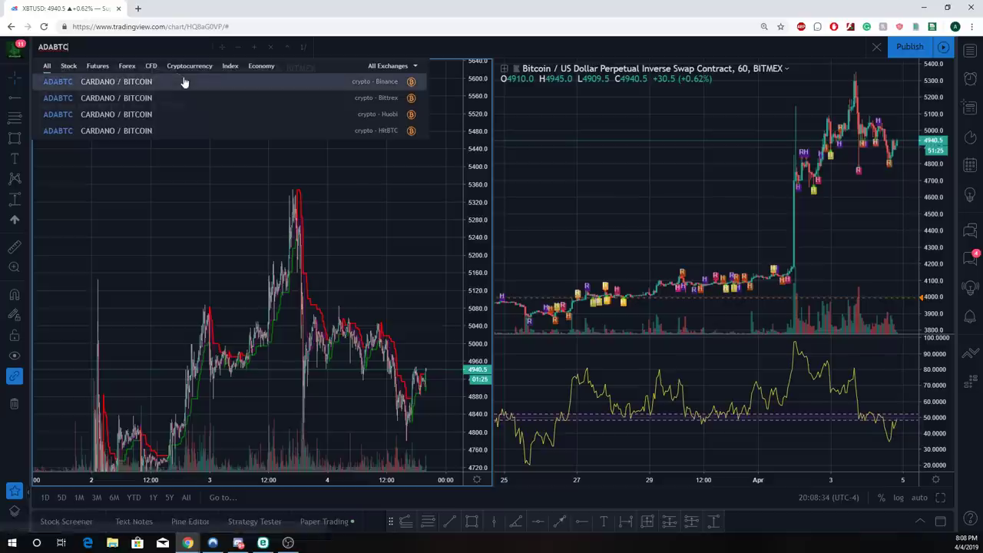
click(179, 87)
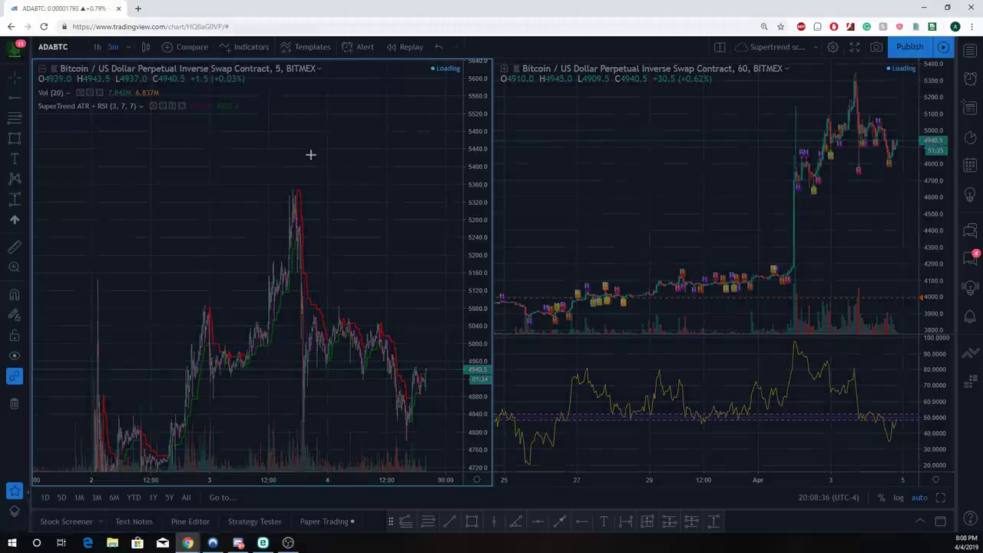
- Maximize the 60-minute Cardano / Bitcoin chart and briefly enlarge its RSI pane for a closer look
drag(360, 205, 335, 168)
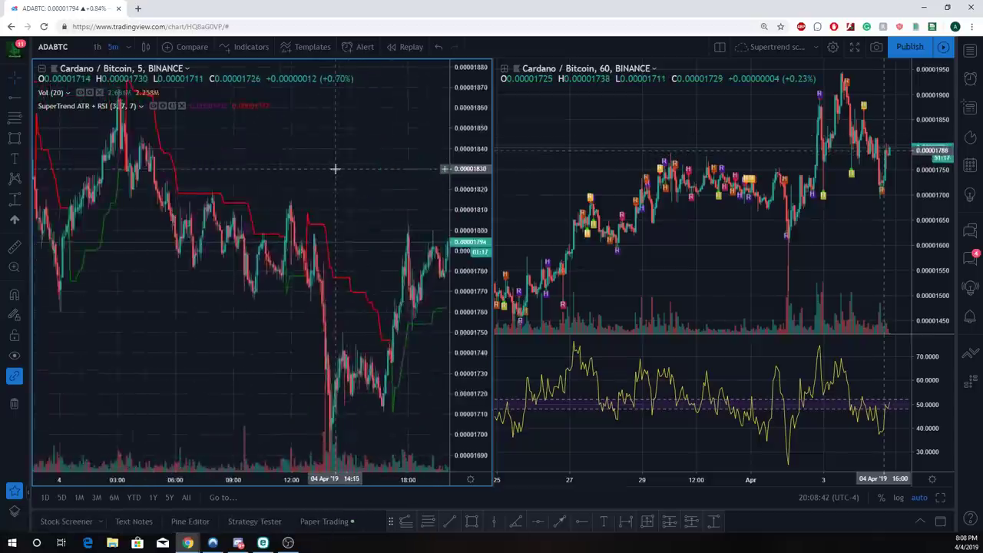
scroll(335, 169, down, 5)
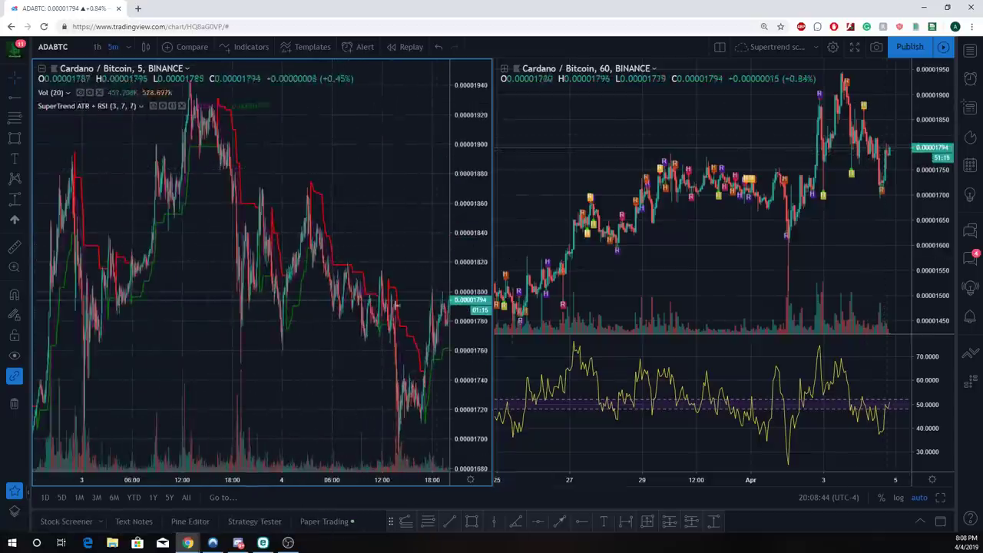
click(735, 358)
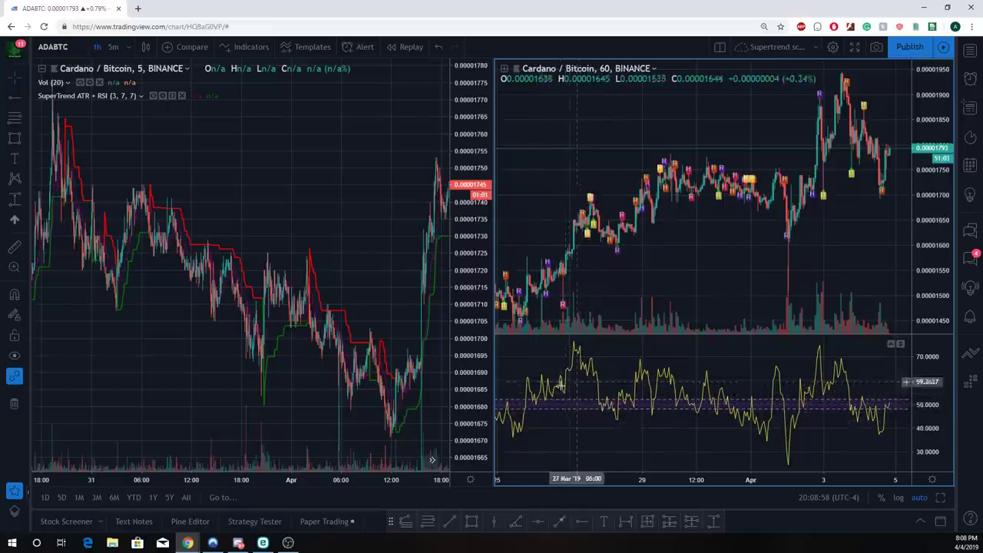
click(939, 499)
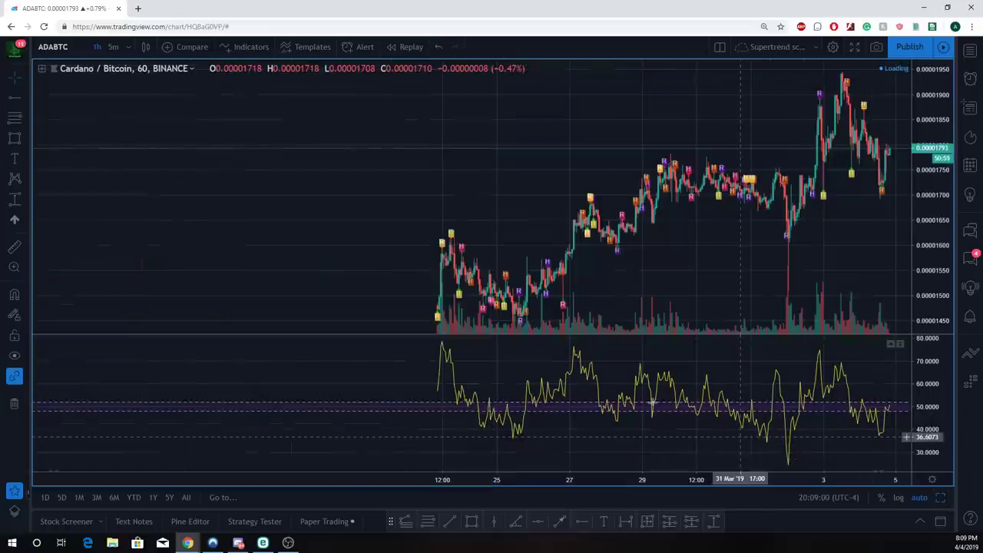
double_click(680, 358)
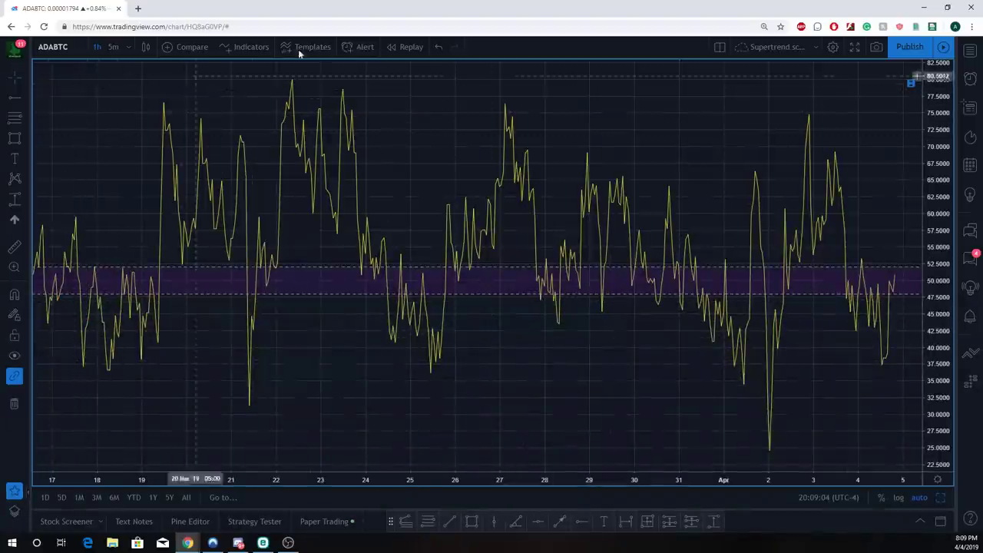
double_click(83, 117)
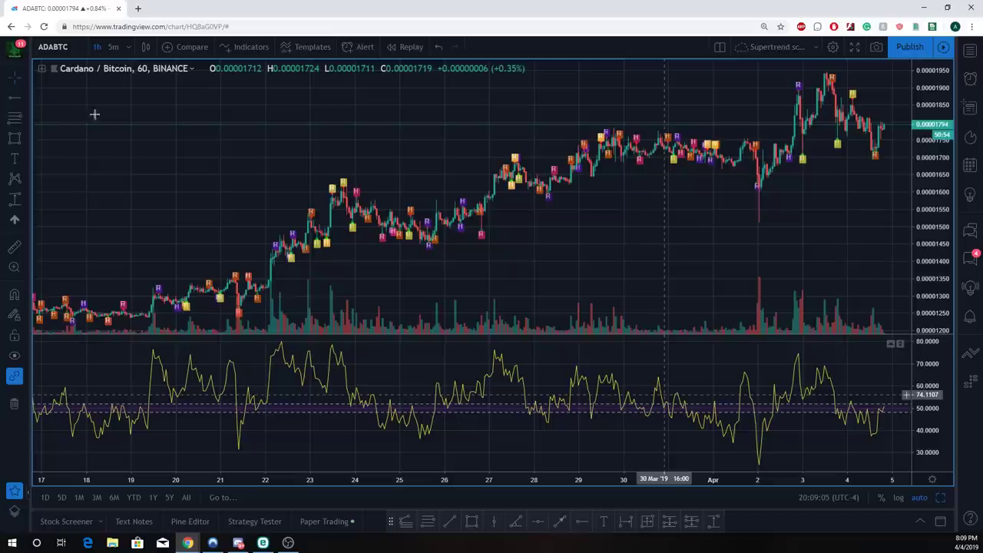
- Review the input and style settings of the RSI indicator on the 60-minute chart, including its upper and lower bands
click(43, 70)
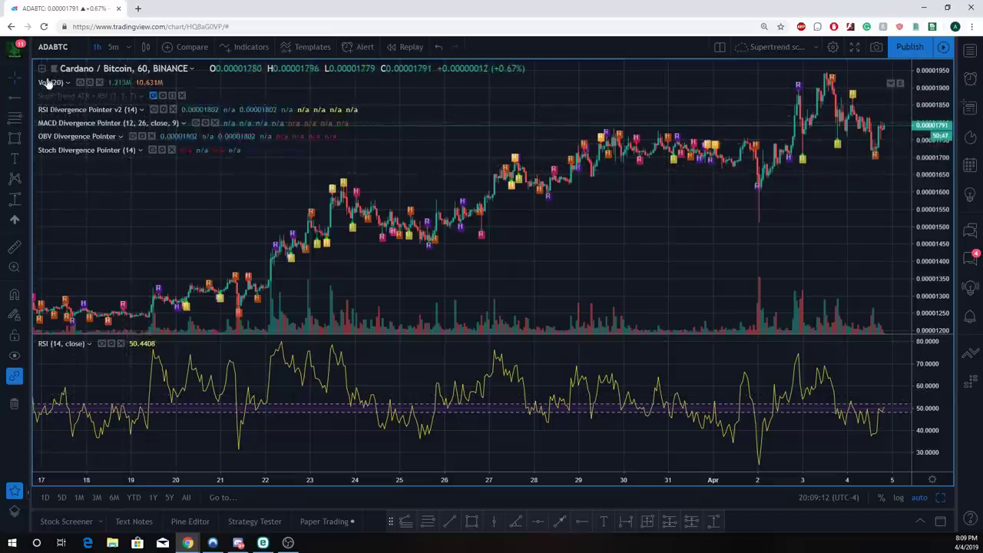
click(111, 343)
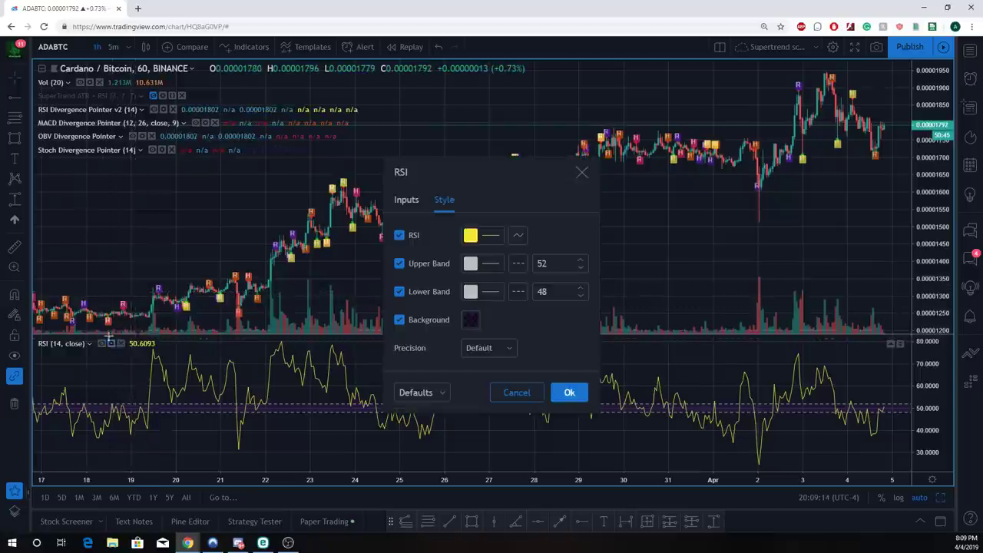
click(406, 201)
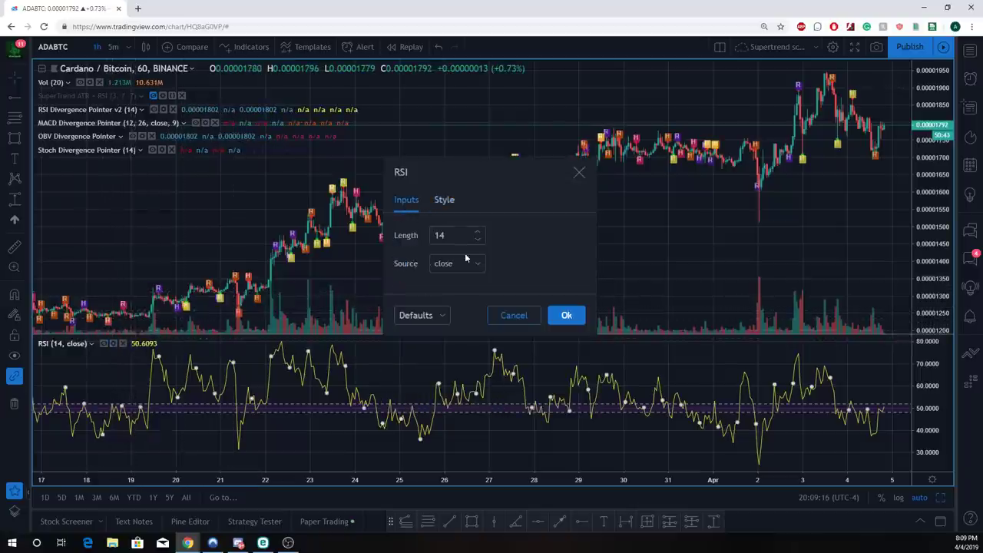
click(445, 199)
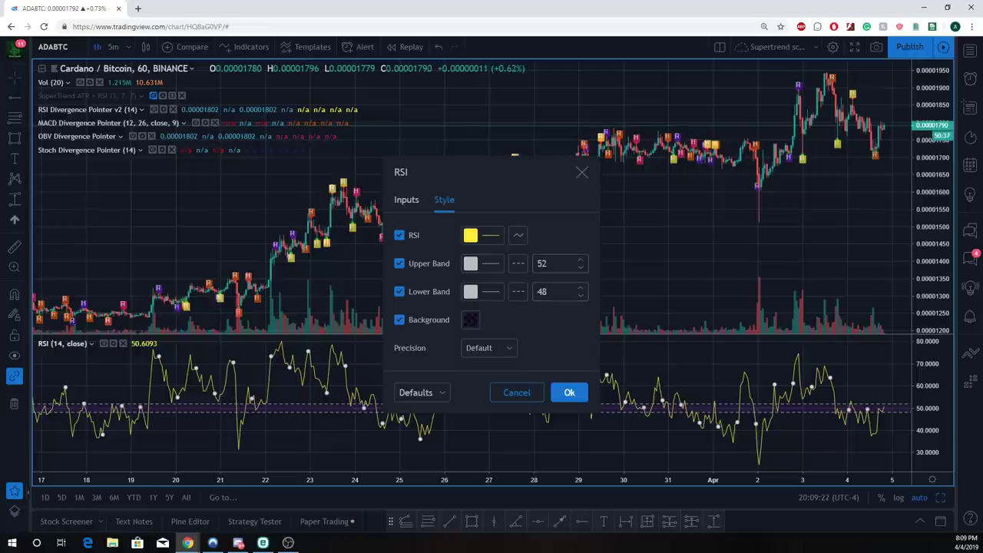
click(569, 394)
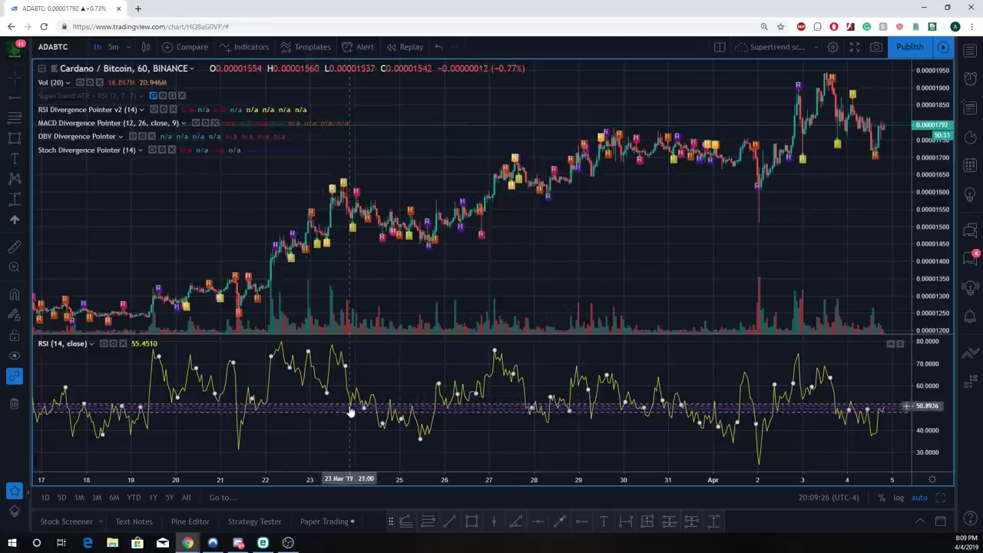
click(42, 69)
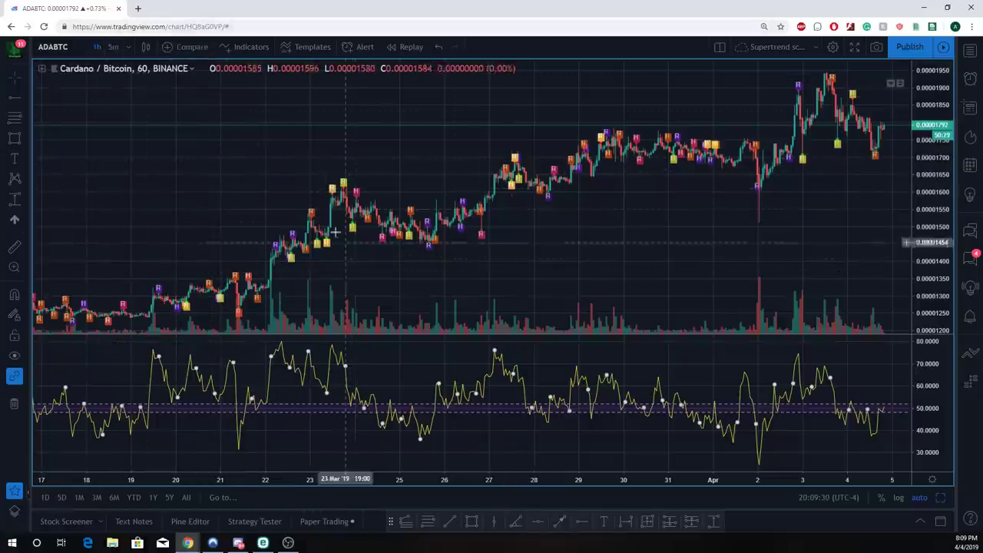
- Return to the side-by-side charts and examine the 60-minute Cardano price history around 21 March 2019
click(939, 503)
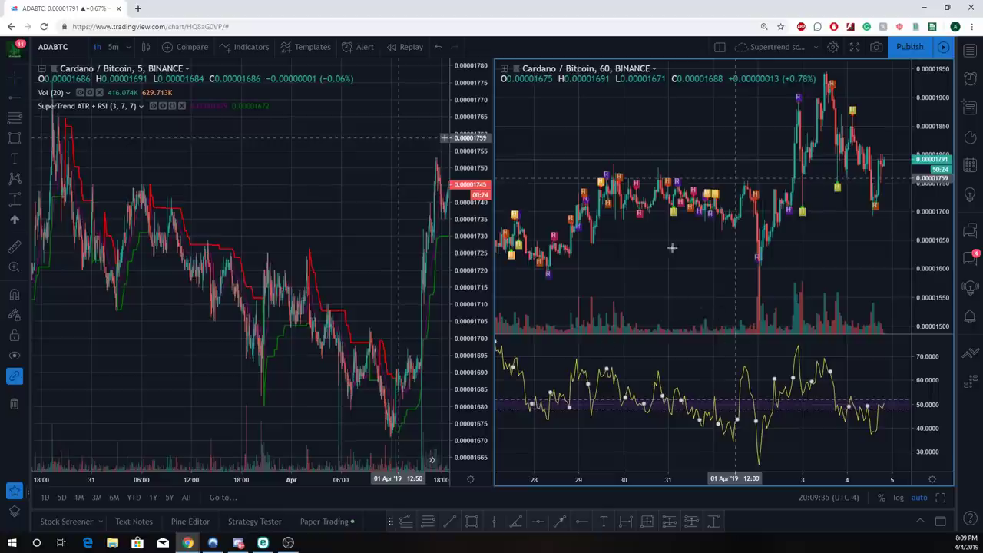
scroll(718, 221, up, 1)
scroll(718, 221, down, 5)
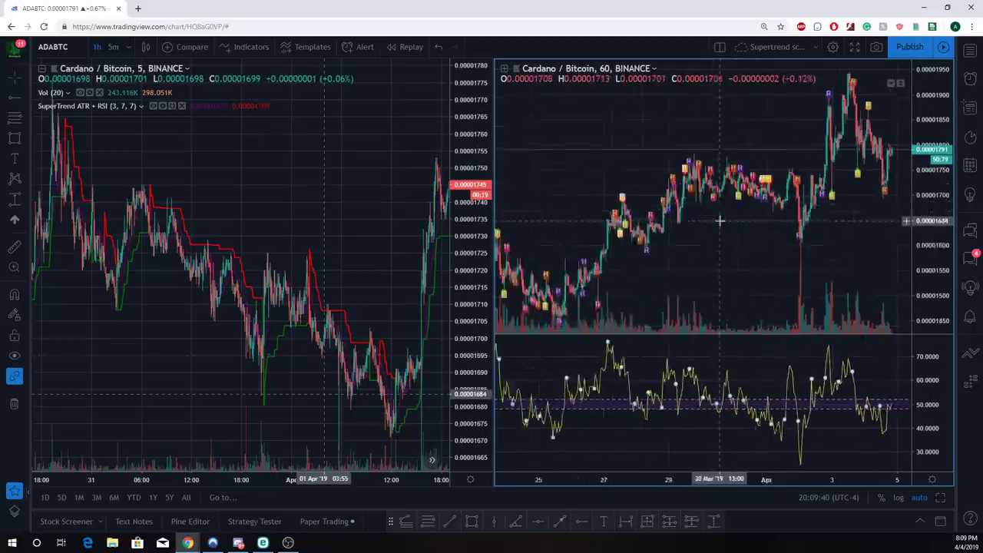
scroll(611, 215, down, 4)
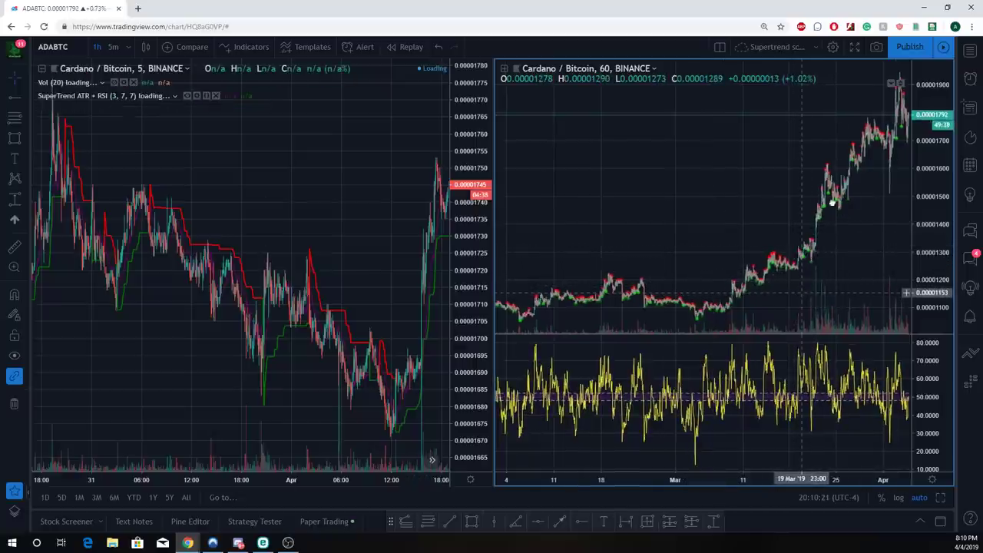
scroll(789, 299, up, 3)
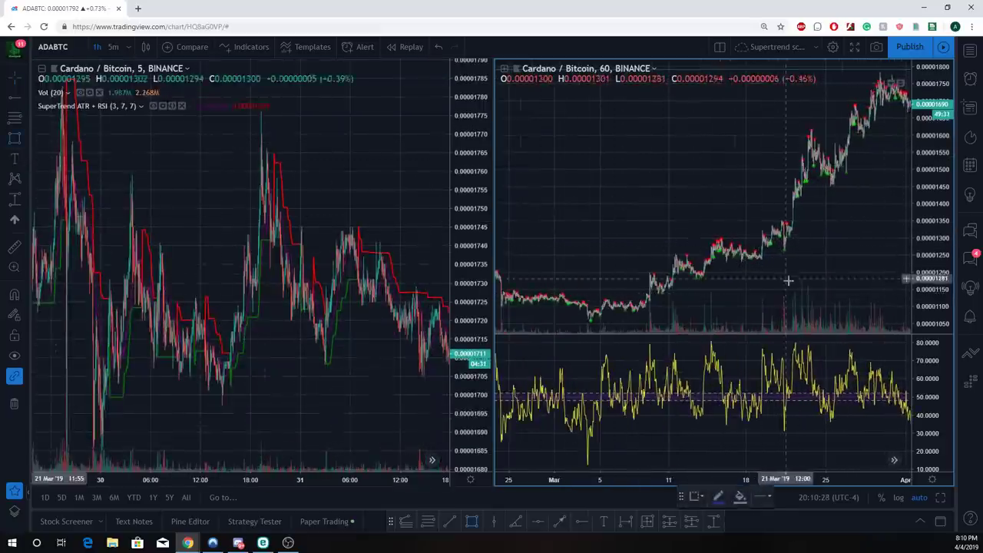
scroll(797, 305, down, 3)
mouse_move(841, 264)
mouse_down()
mouse_move(842, 328)
mouse_move(836, 285)
mouse_up()
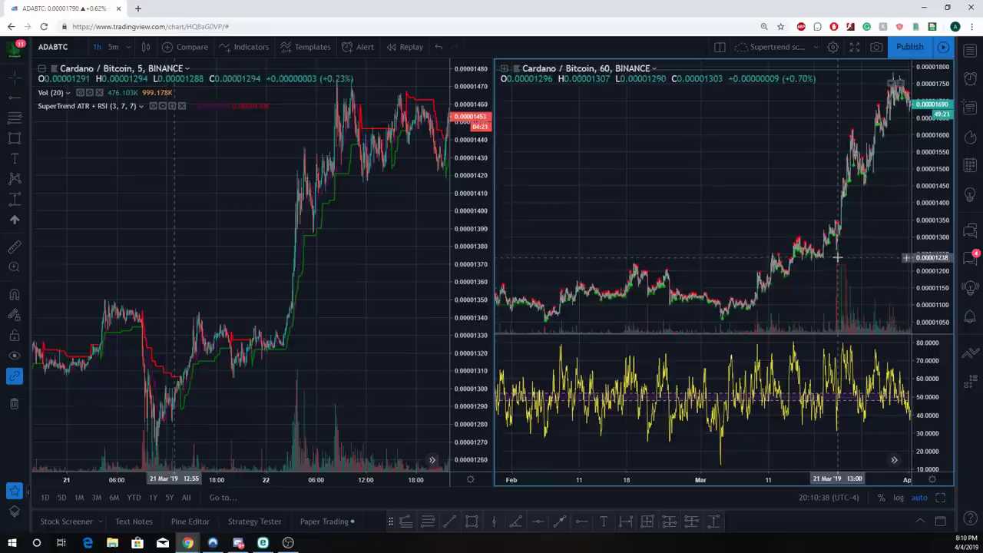
- Check the layout's chart synchronization options and inspect the 22–23 March price rise on the synchronized Cardano charts
click(719, 48)
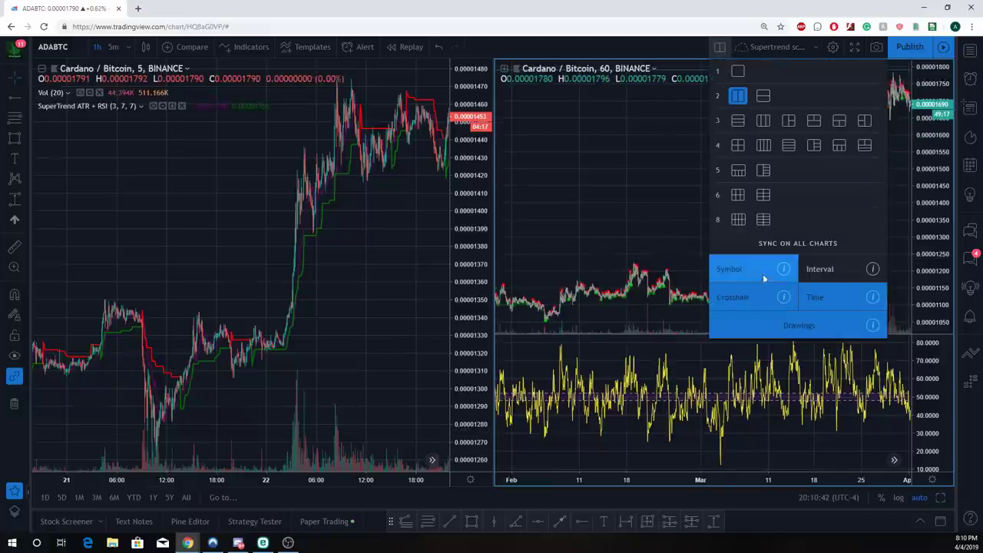
click(679, 232)
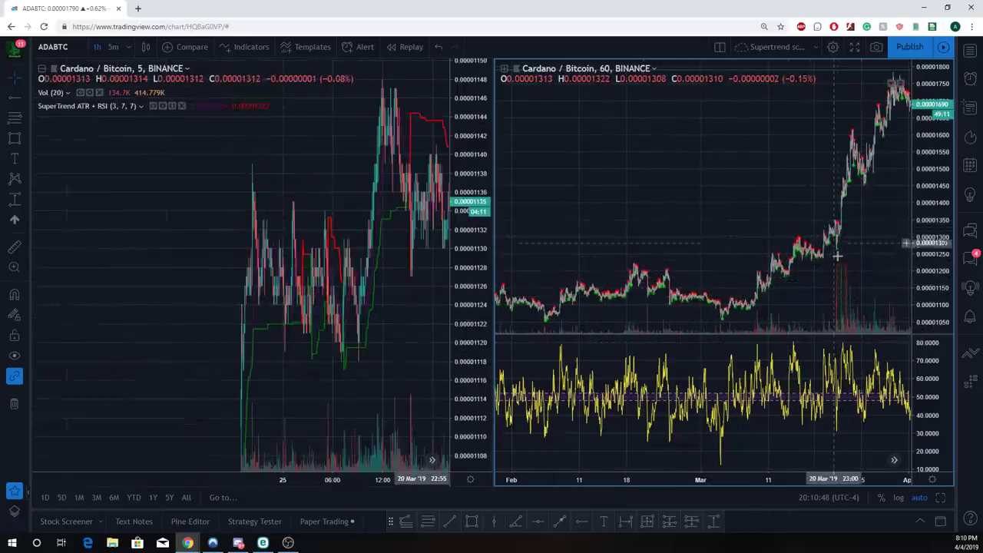
scroll(837, 256, up, 5)
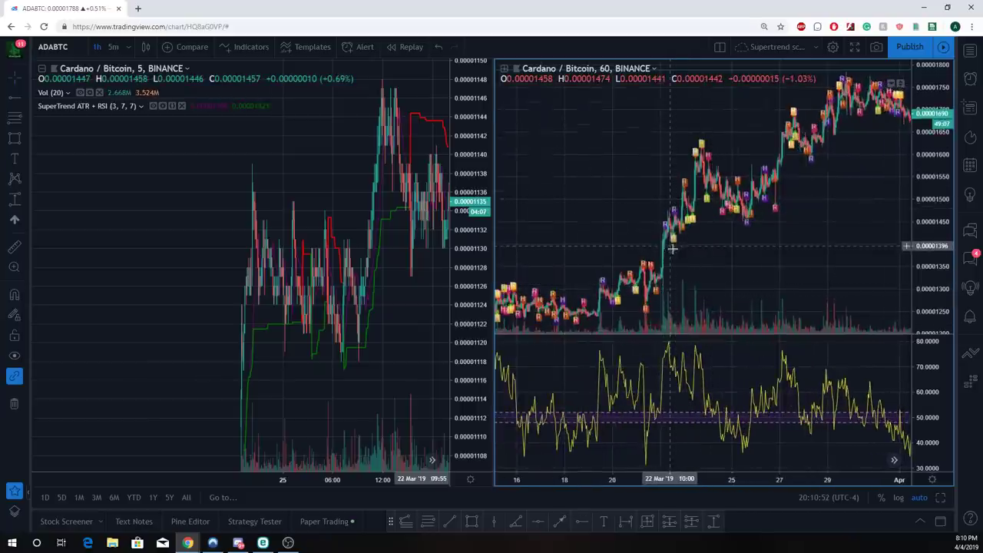
scroll(845, 260, up, 2)
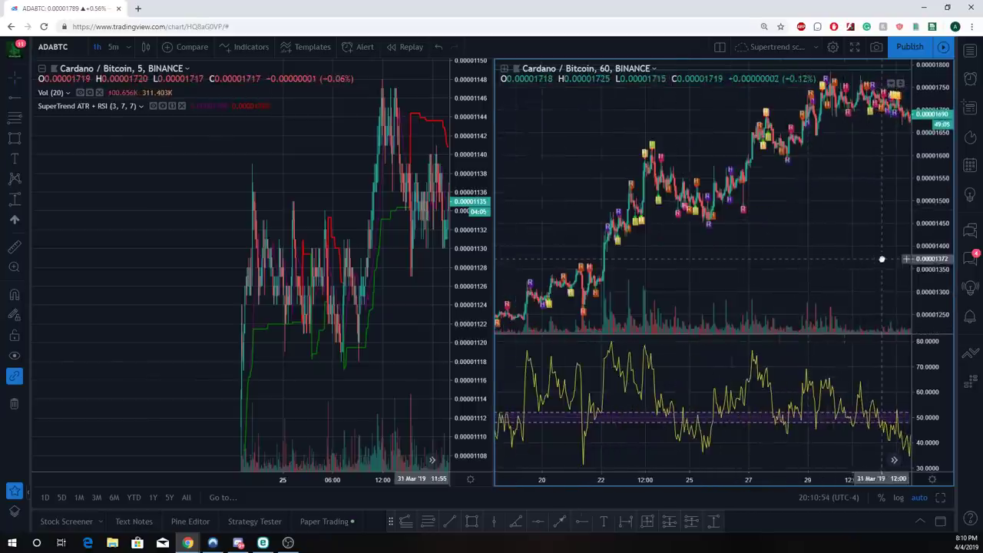
scroll(875, 259, left, 5)
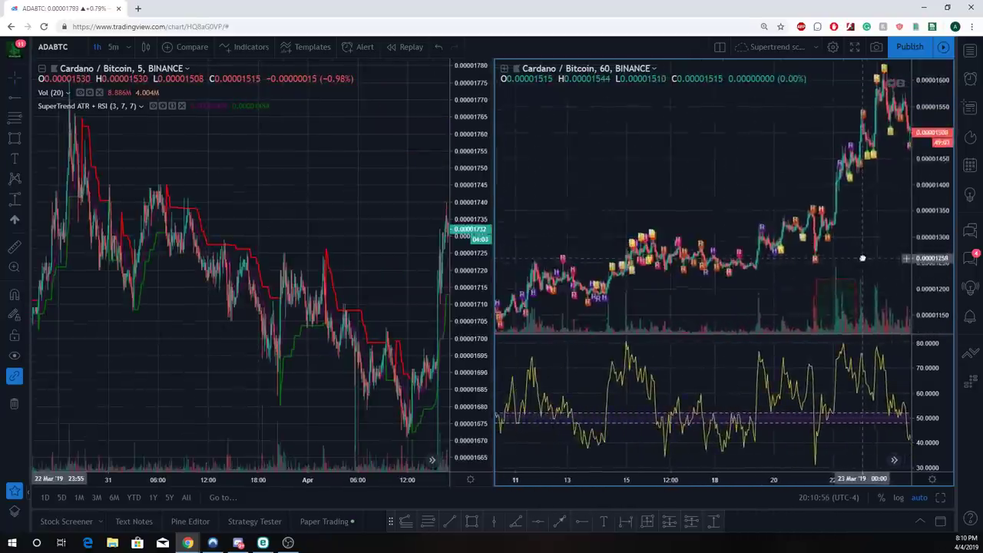
scroll(845, 257, up, 3)
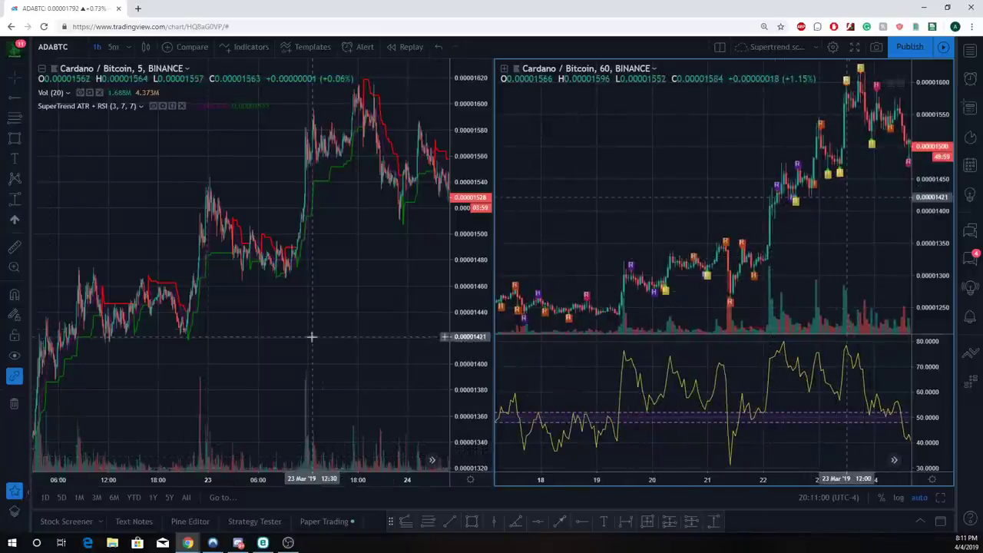
- Place a vertical line on the 5-minute Cardano chart at about 03:20 on 22 March 2019, at the start of the sharp price rise
scroll(315, 335, down, 4)
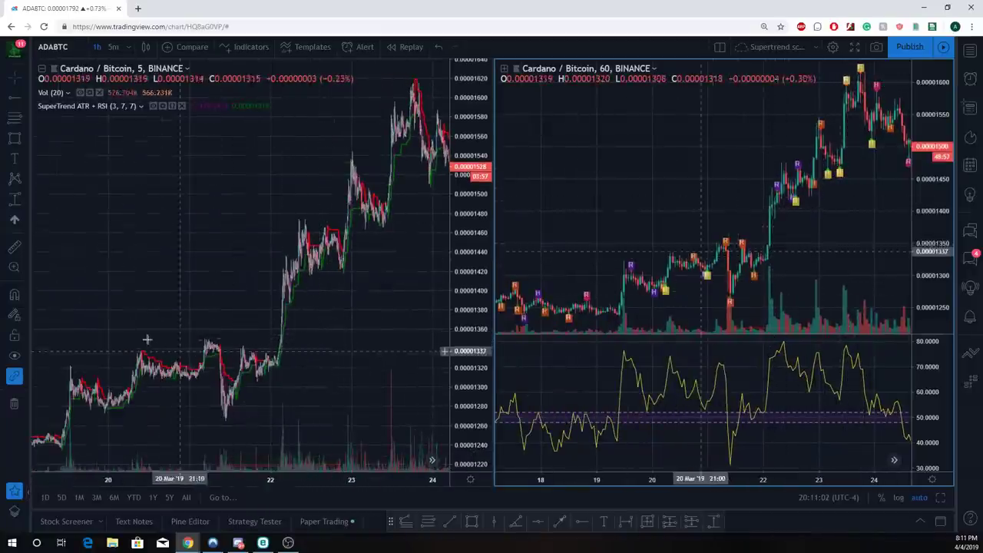
click(244, 342)
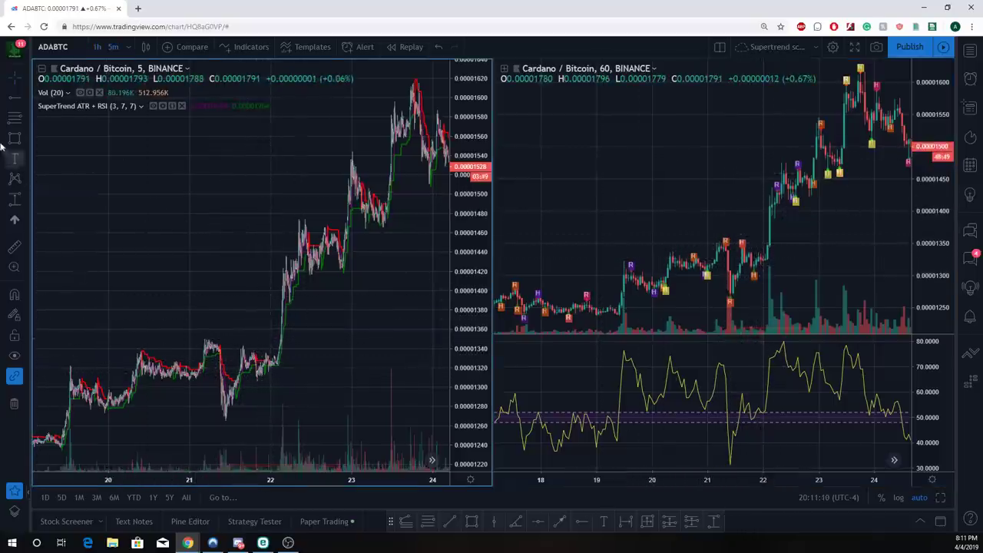
click(10, 102)
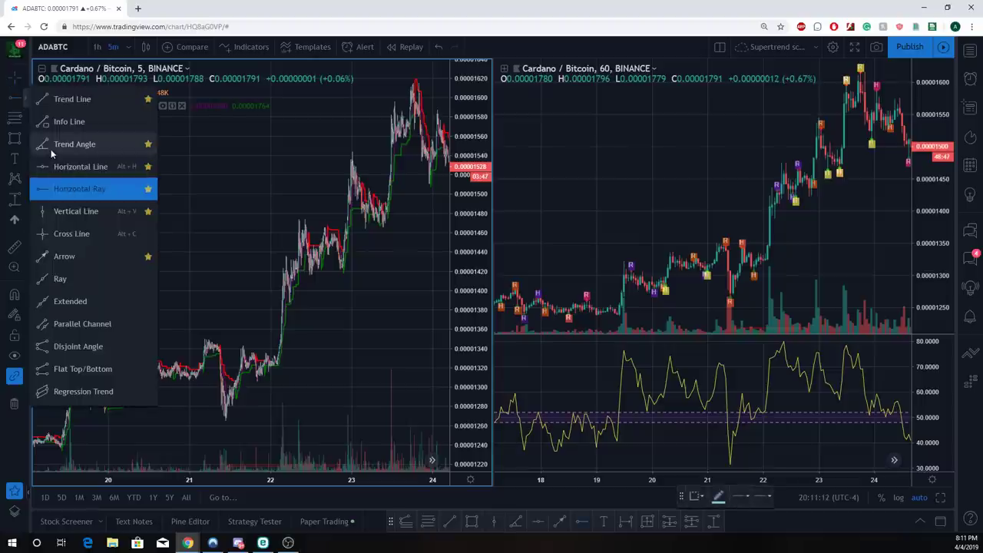
click(72, 211)
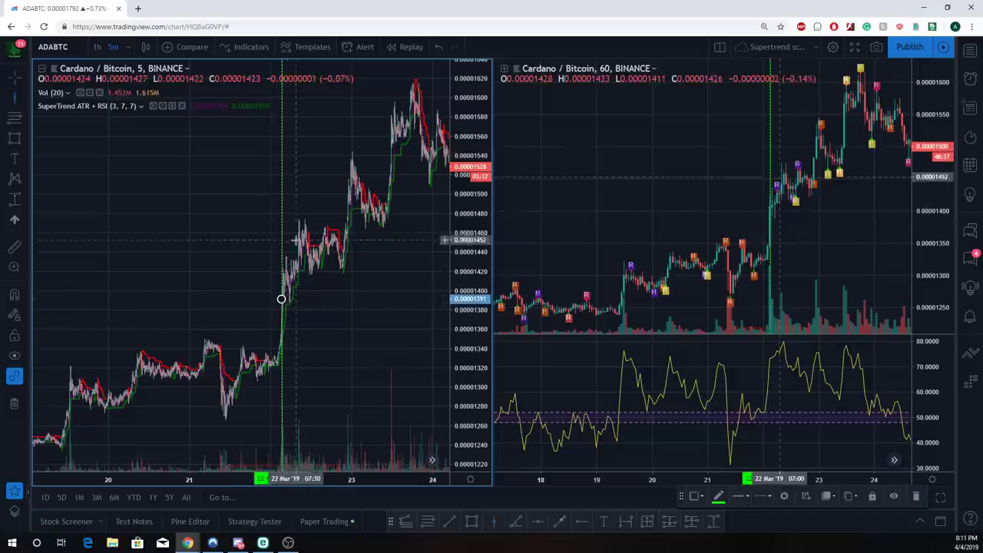
- Examine the 5-minute Supertrend signals after the vertical line against the 60-minute RSI from 22 to 24 March
scroll(272, 307, up, 3)
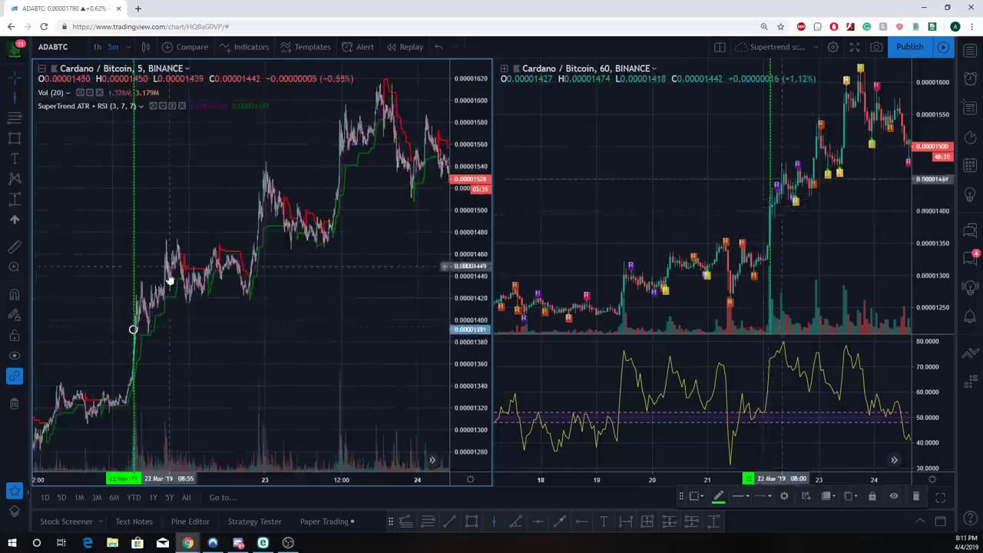
scroll(154, 330, up, 2)
scroll(154, 330, down, 2)
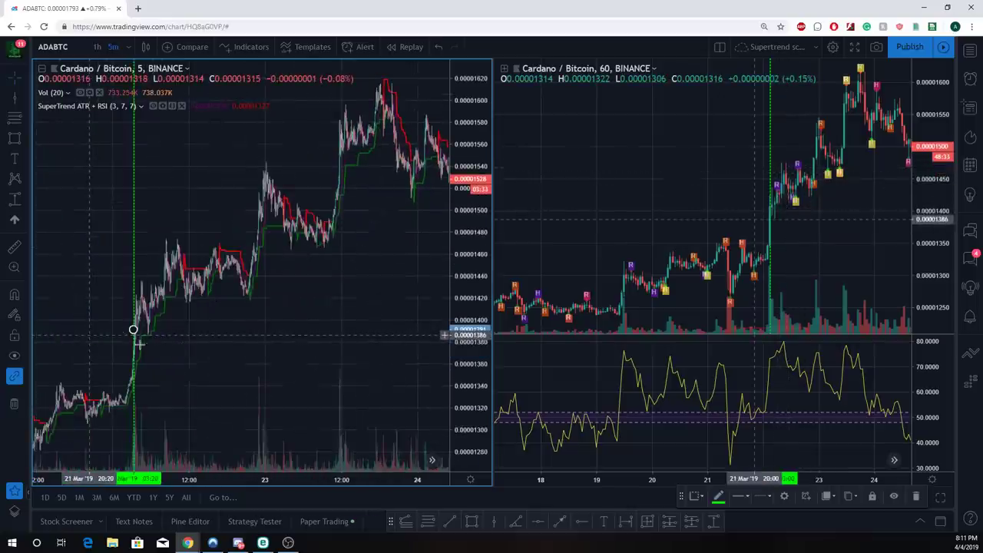
scroll(188, 368, up, 2)
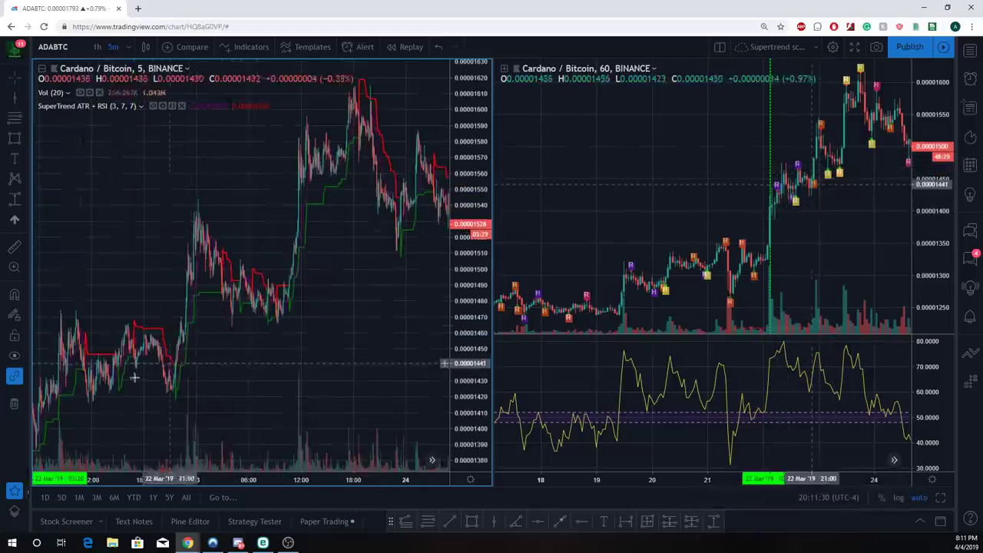
scroll(69, 403, down, 2)
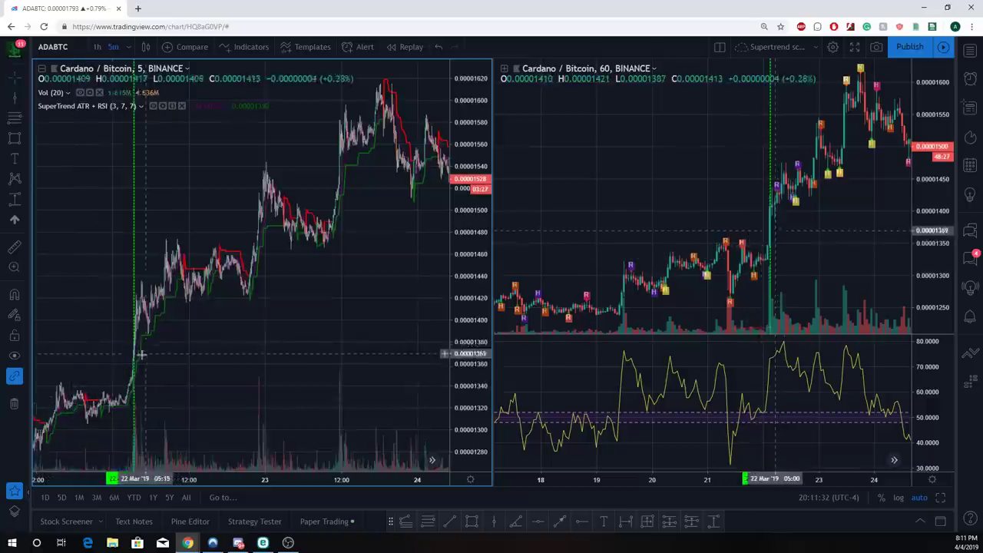
scroll(163, 319, up, 1)
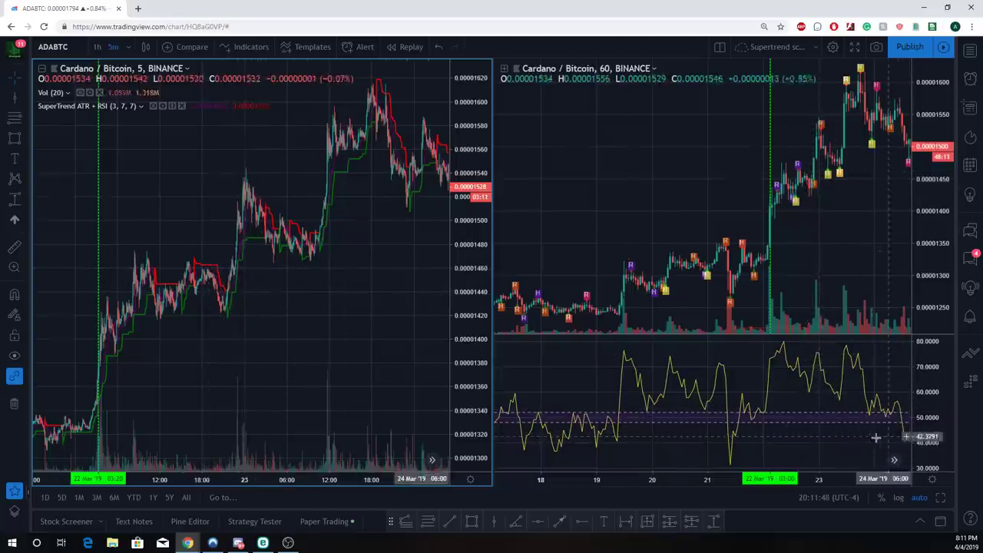
scroll(121, 384, up, 1)
- Inspect the 5-minute candles and Supertrend flips closely between about 12:00 and 21:00 on 22 March
drag(120, 384, 276, 378)
scroll(125, 373, up, 1)
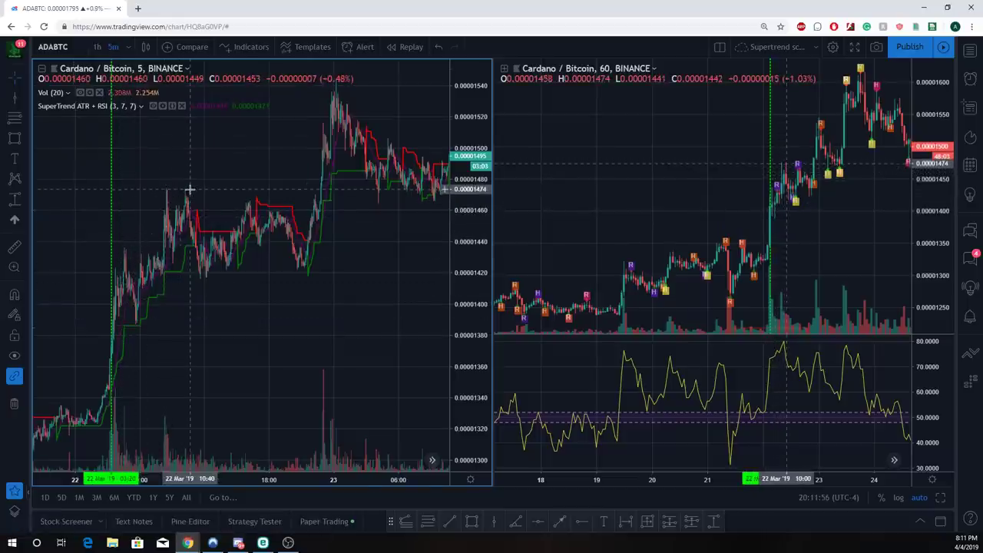
scroll(120, 285, up, 1)
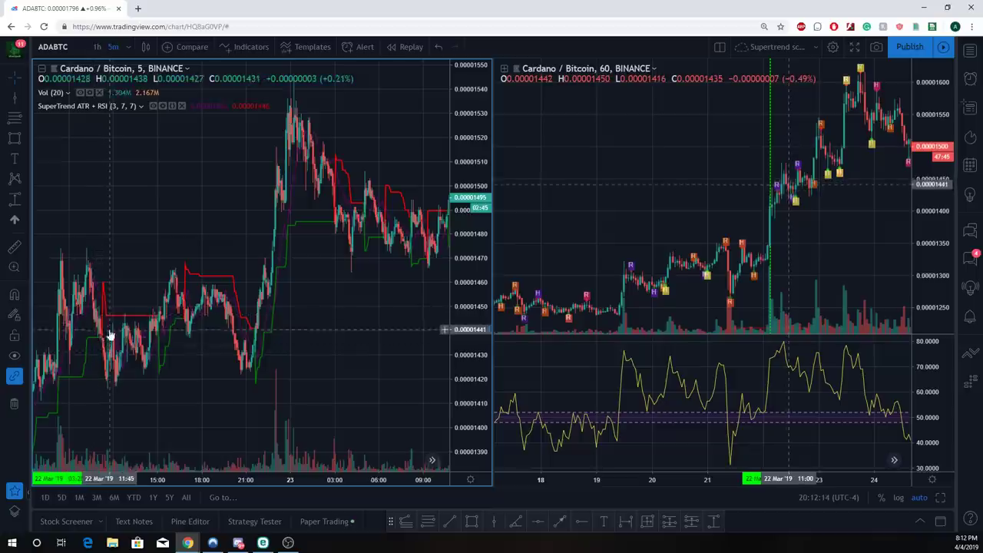
scroll(135, 332, up, 1)
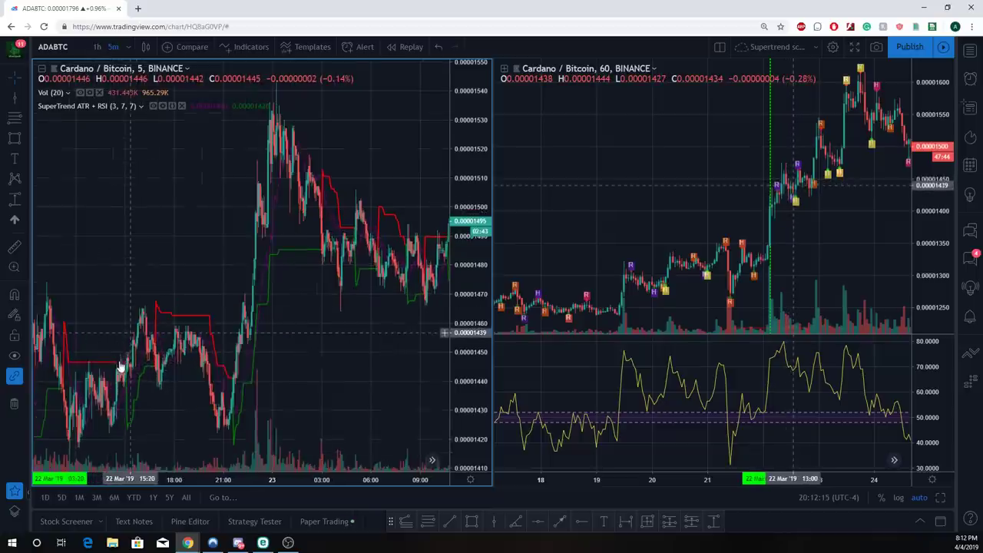
drag(161, 325, 302, 305)
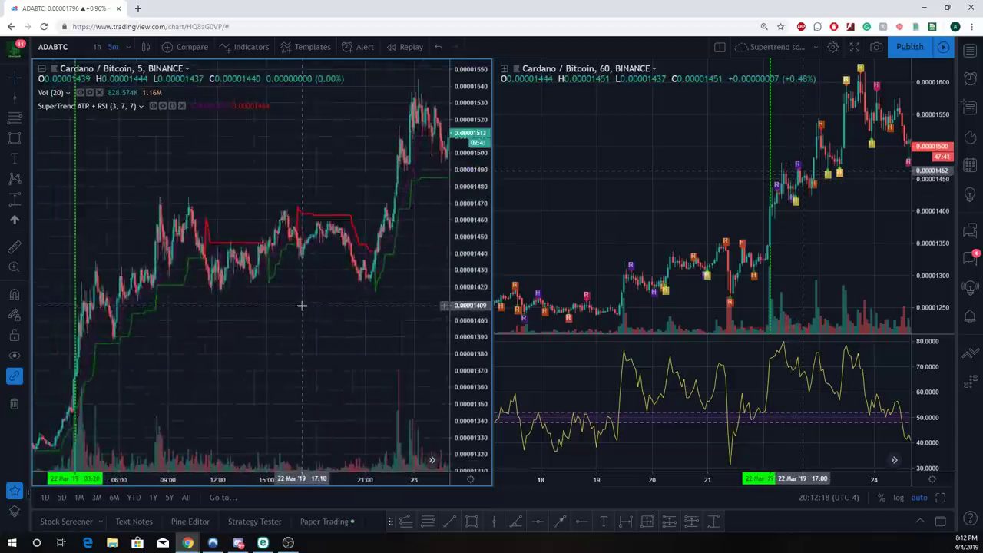
scroll(300, 305, up, 2)
drag(120, 272, 259, 268)
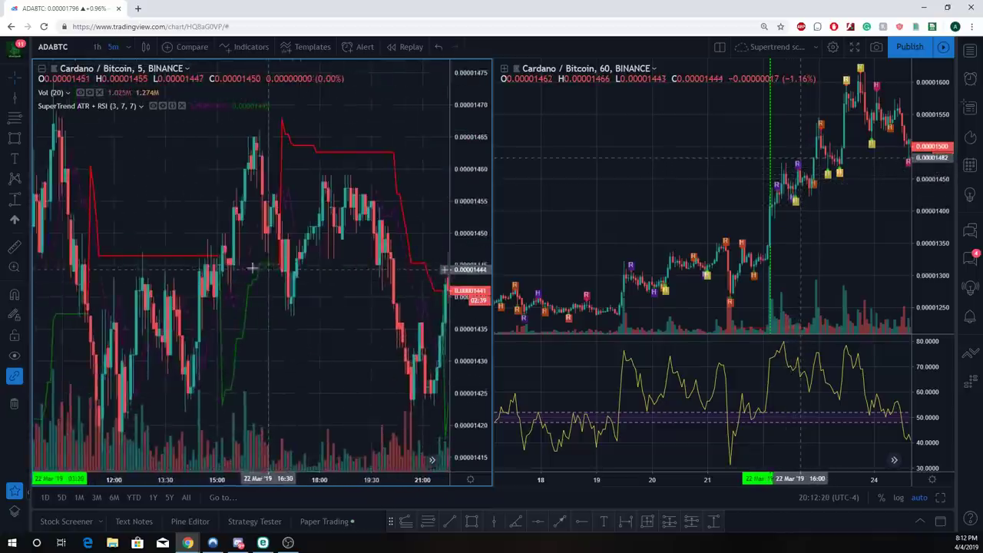
scroll(219, 263, up, 1)
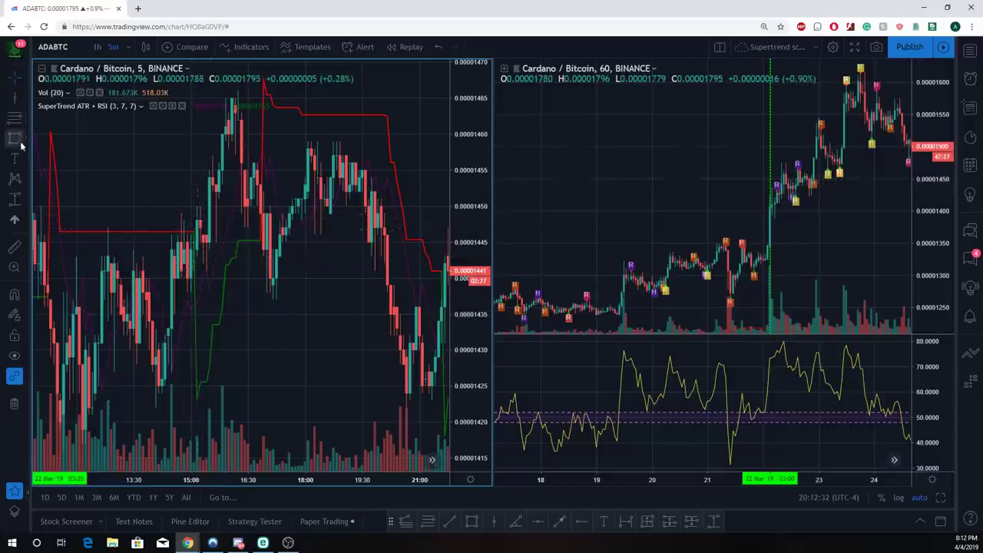
- Draw a price range on the 5-minute chart from the 22 March entry at 0.00001448 to the red Supertrend flip at 0.00001444, dismissing the alert
click(14, 199)
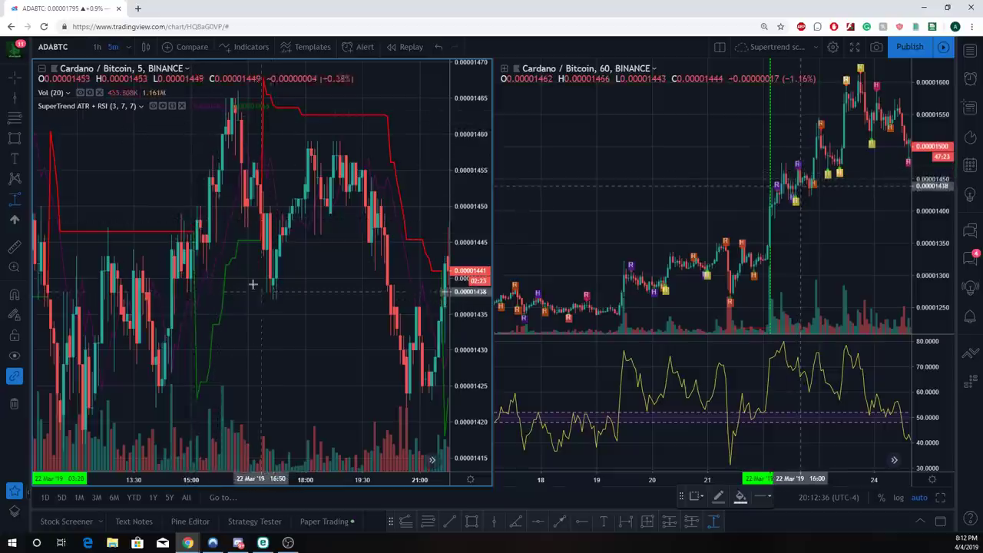
scroll(154, 238, up, 2)
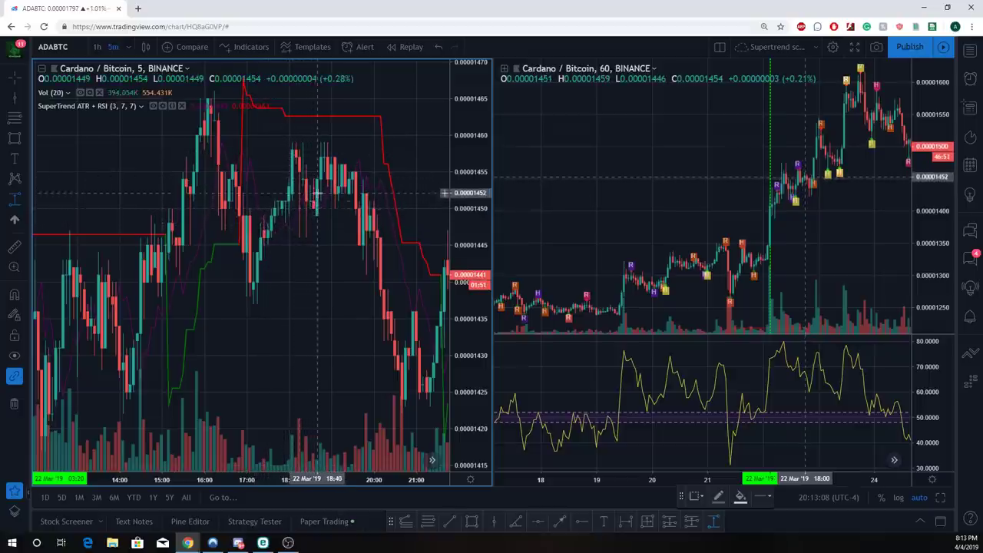
scroll(304, 204, up, 1)
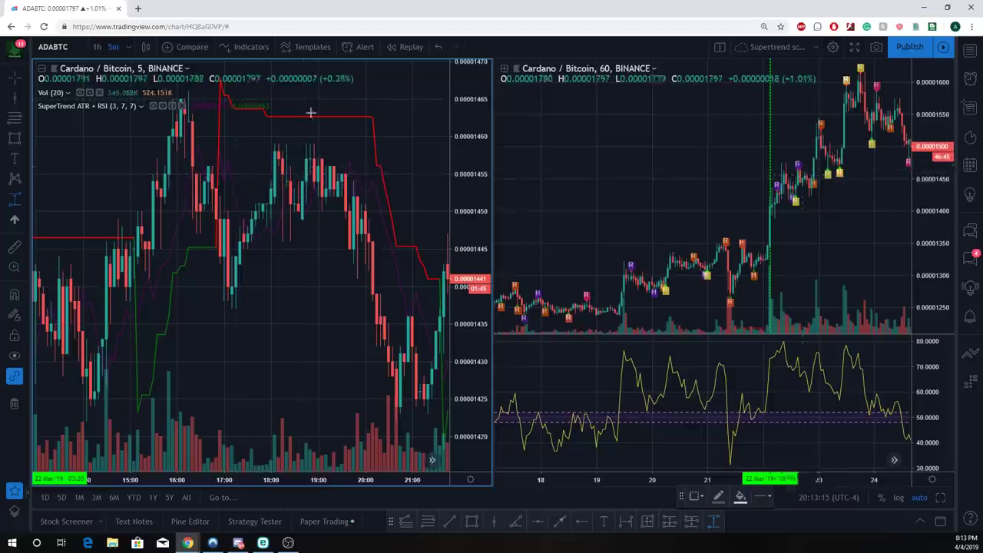
scroll(249, 206, down, 1)
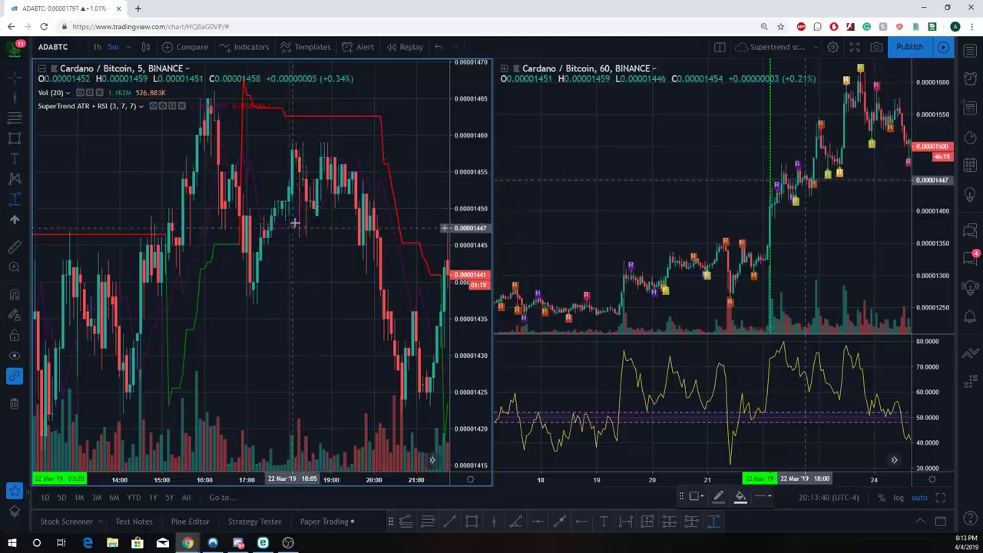
scroll(294, 182, up, 1)
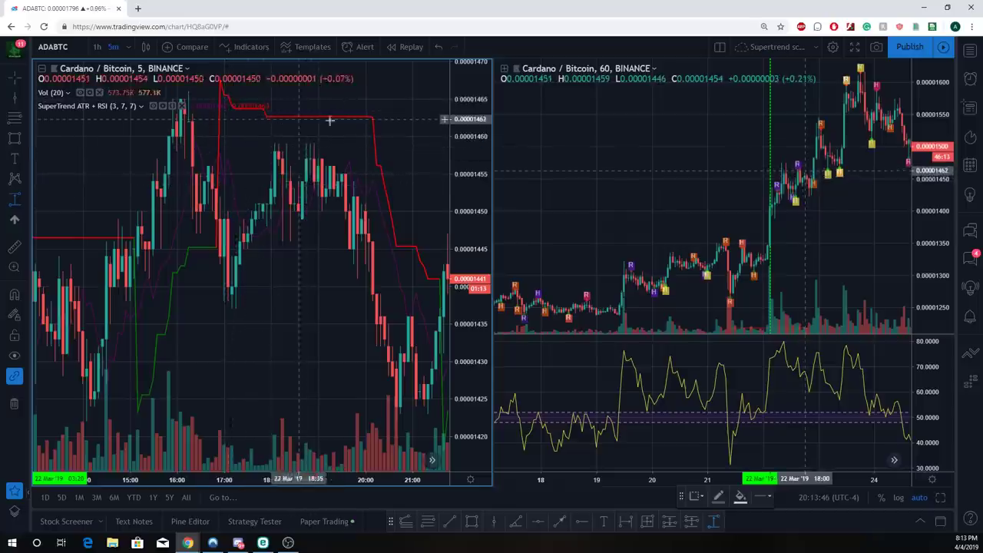
scroll(312, 251, down, 2)
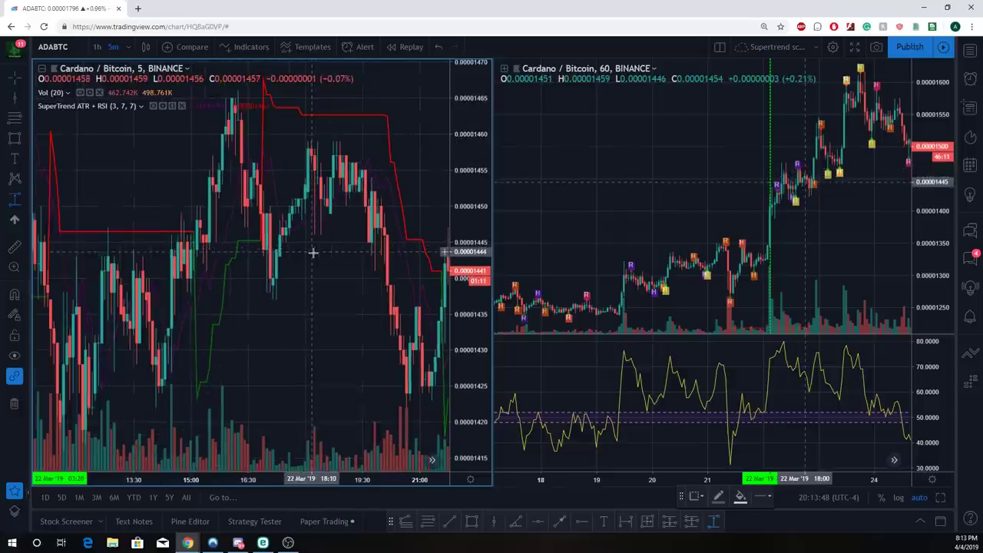
scroll(342, 257, down, 1)
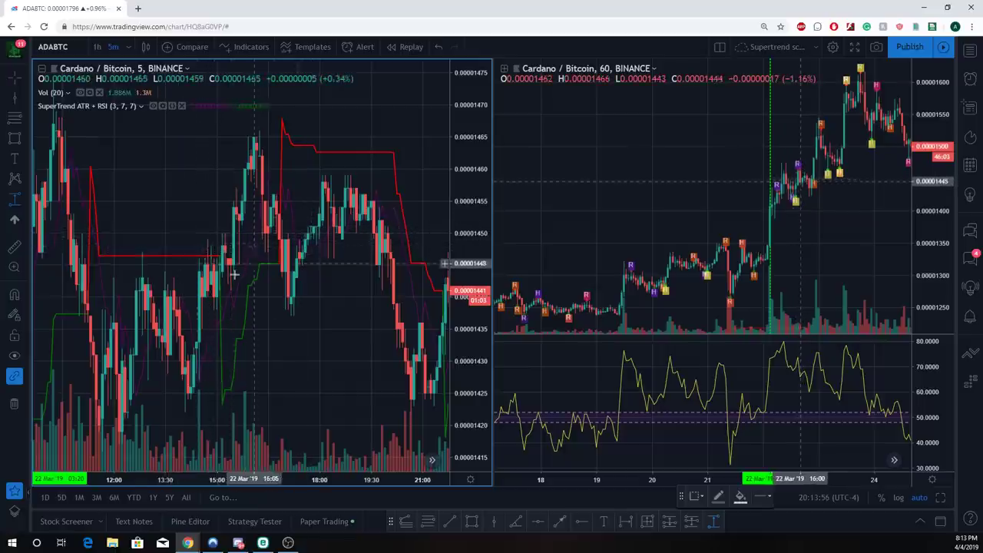
shift+click(222, 246)
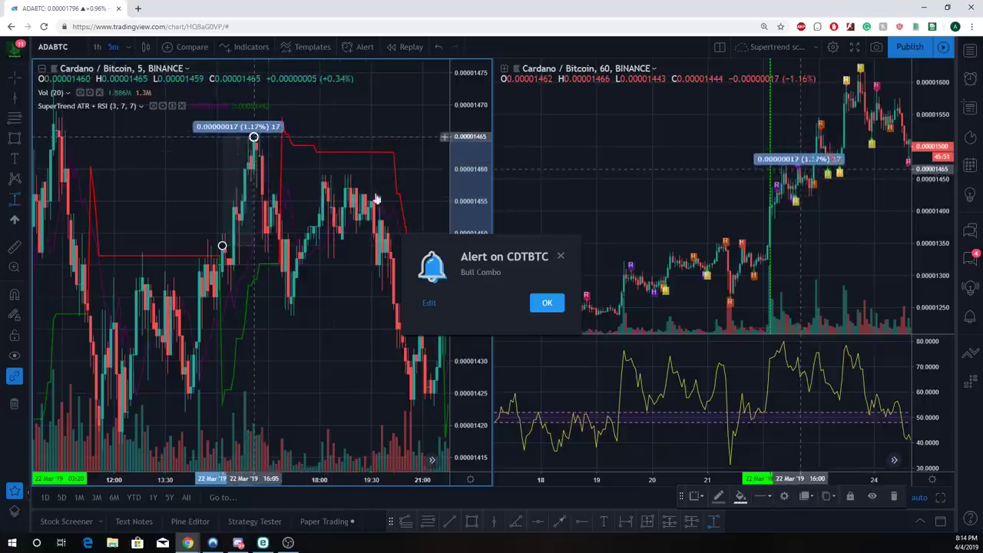
click(561, 255)
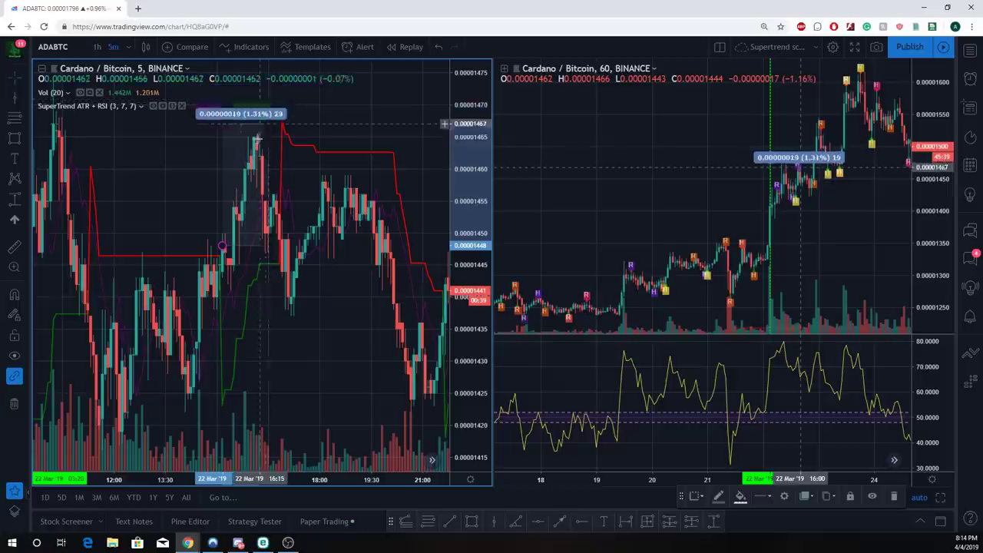
click(266, 182)
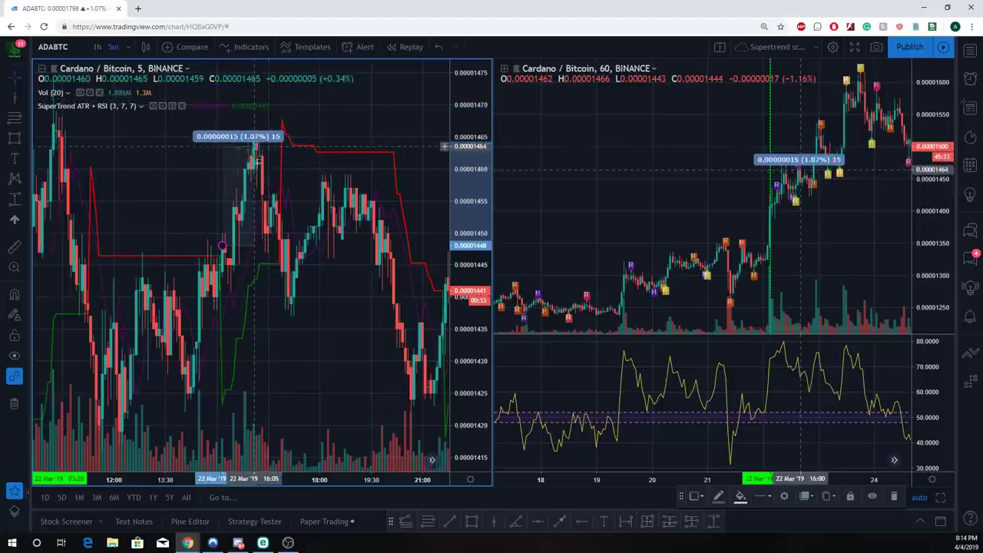
click(282, 272)
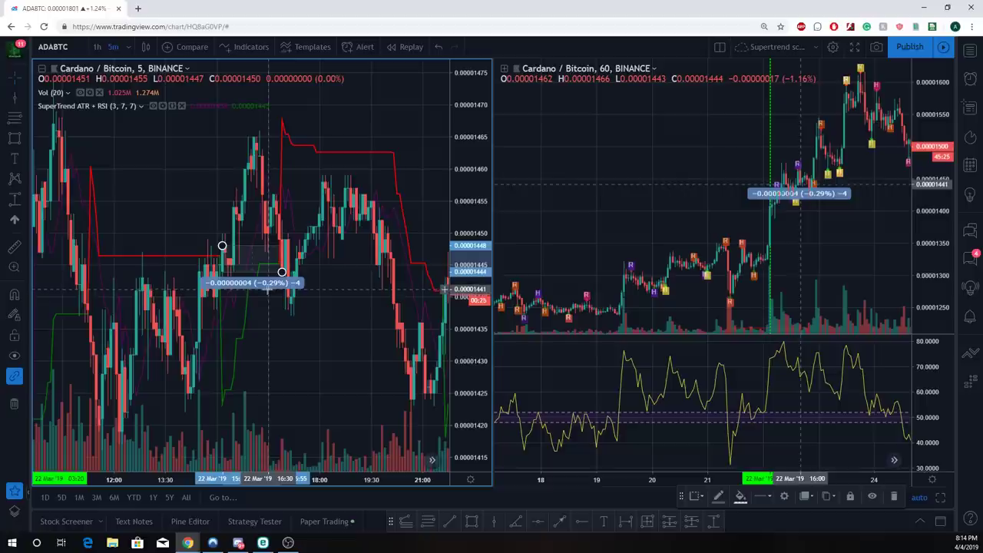
click(344, 370)
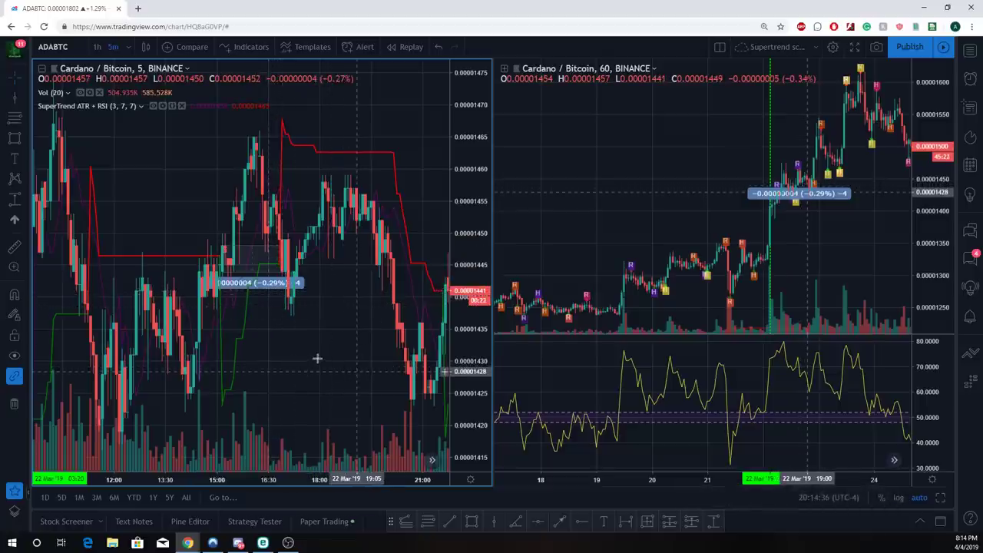
- Dismiss the alert and draw a second 5-minute price range from 0.00001464 at 22:45 on 22 March to the peak at about 0.00001543
scroll(317, 358, right, 5)
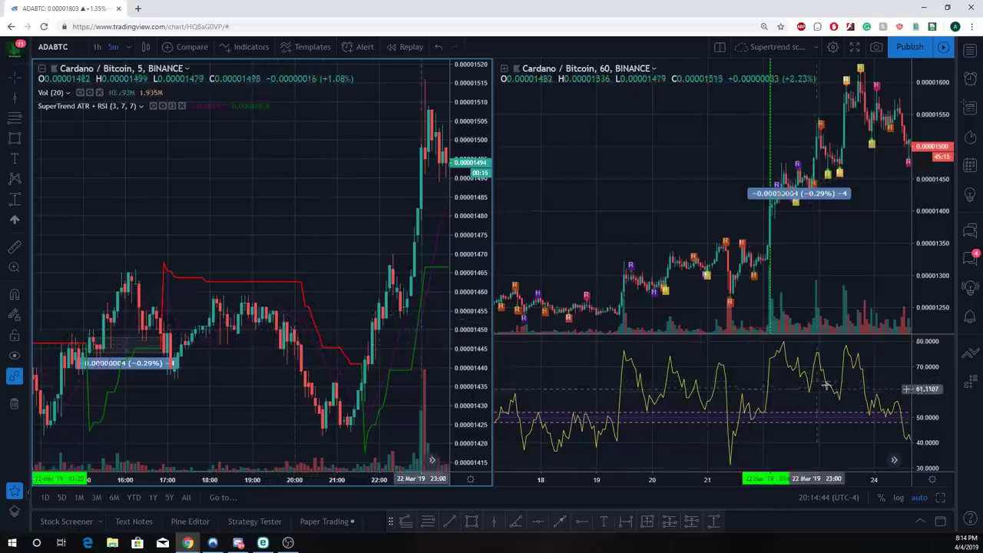
drag(361, 279, 290, 311)
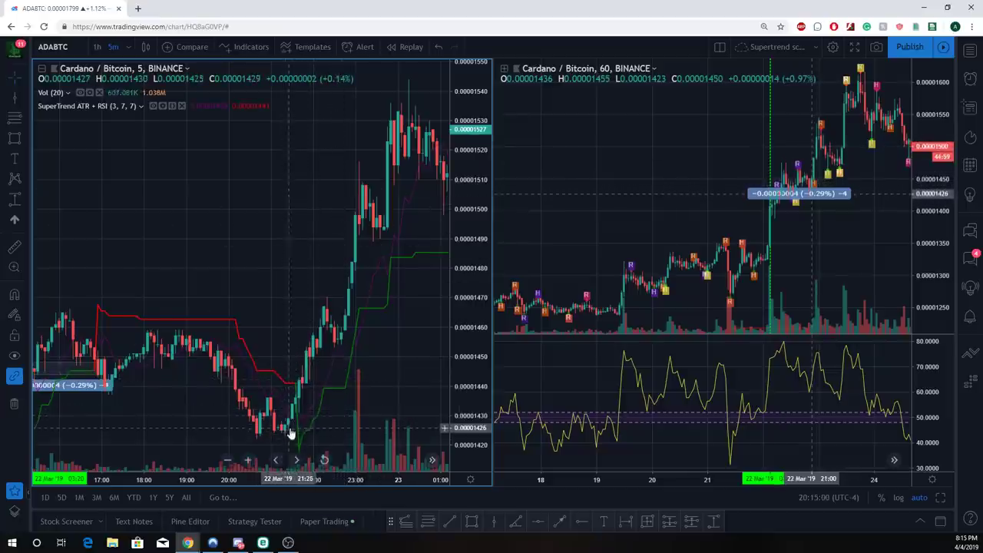
scroll(273, 435, up, 1)
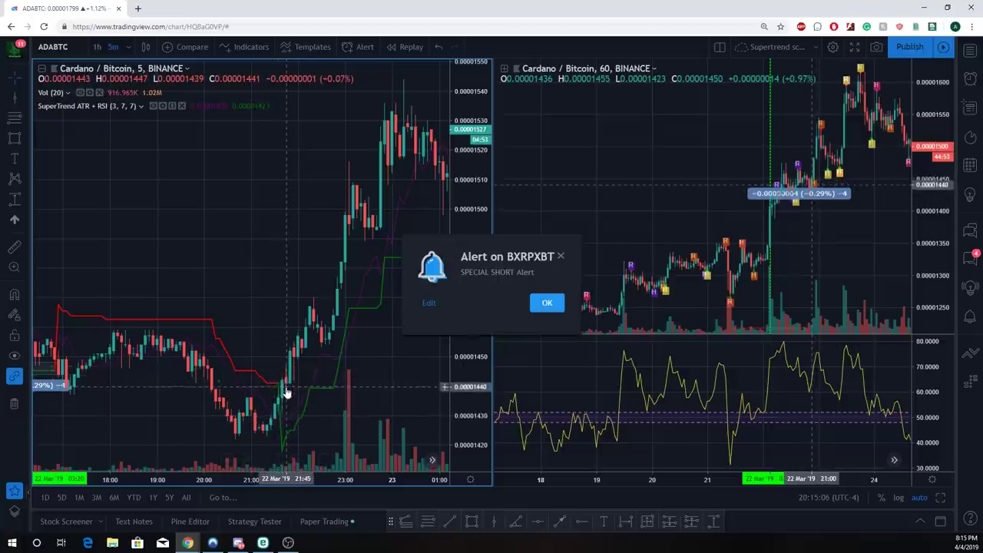
click(560, 256)
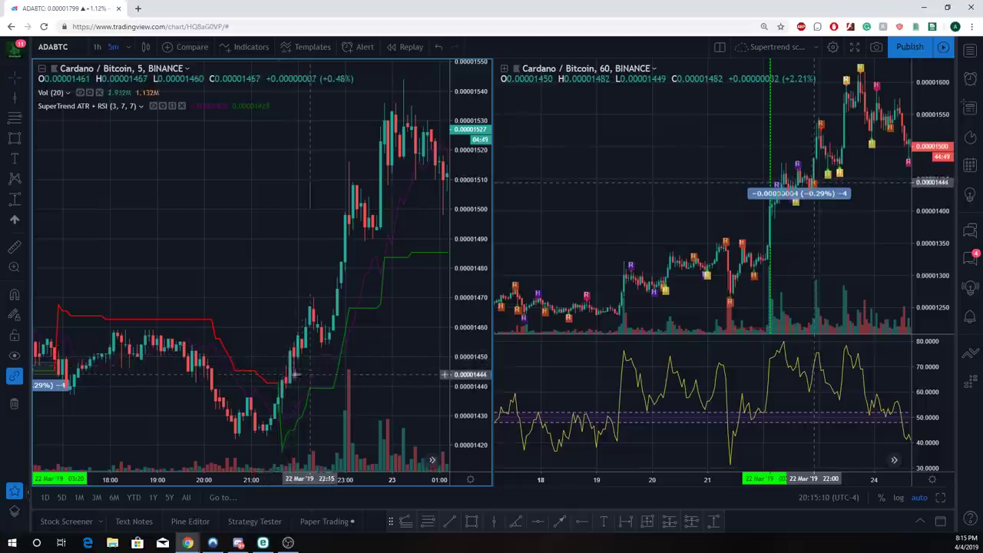
scroll(302, 369, up, 1)
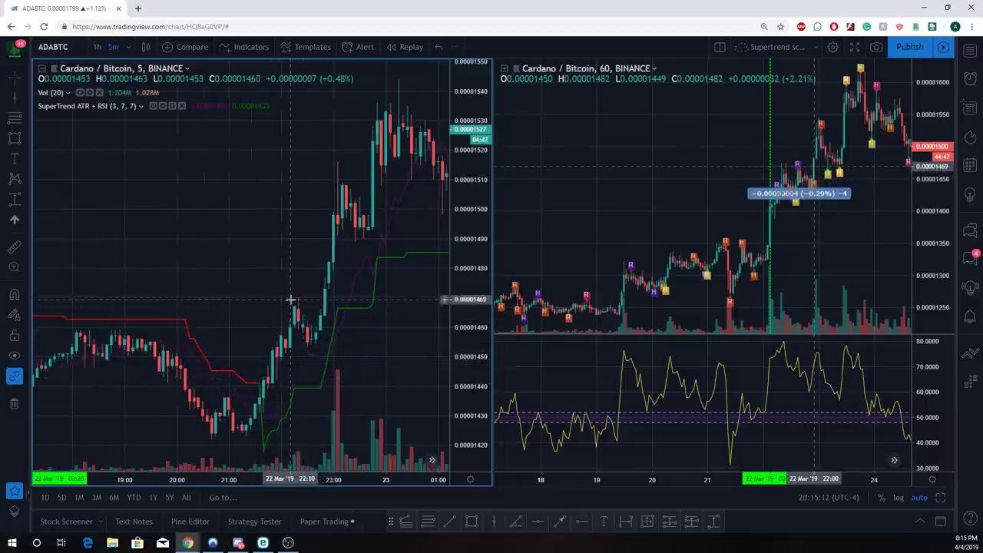
click(15, 199)
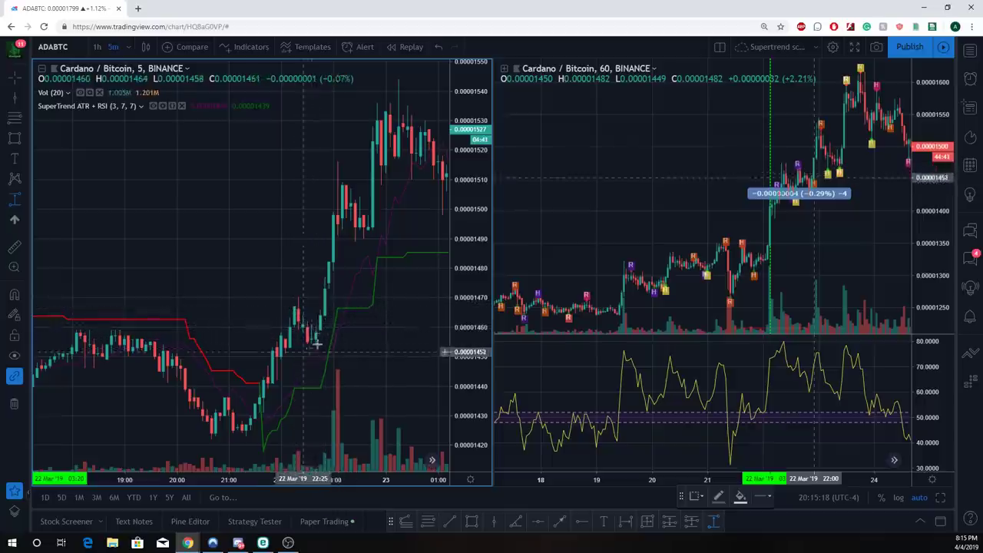
scroll(290, 283, up, 2)
click(290, 315)
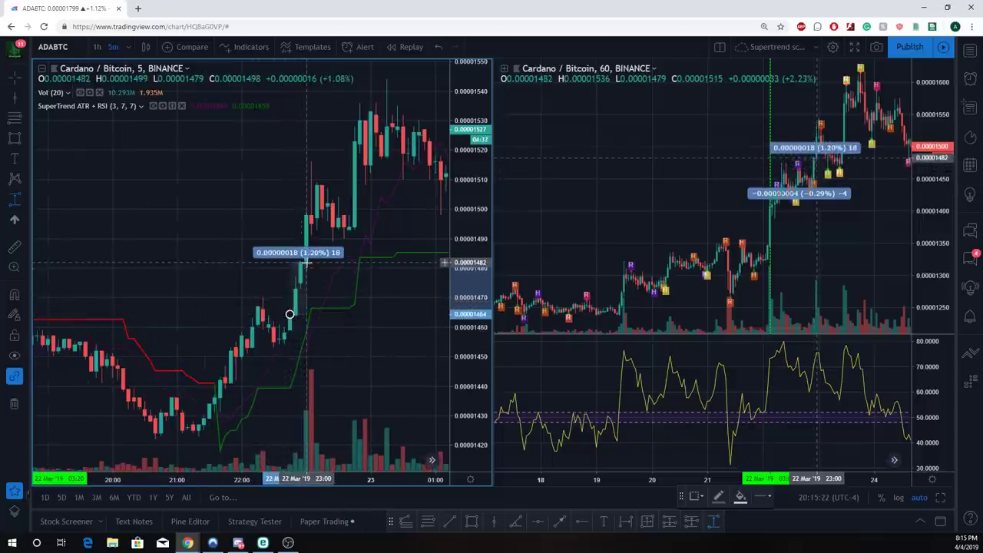
click(394, 80)
scroll(402, 333, down, 2)
drag(365, 344, 296, 341)
drag(335, 106, 382, 98)
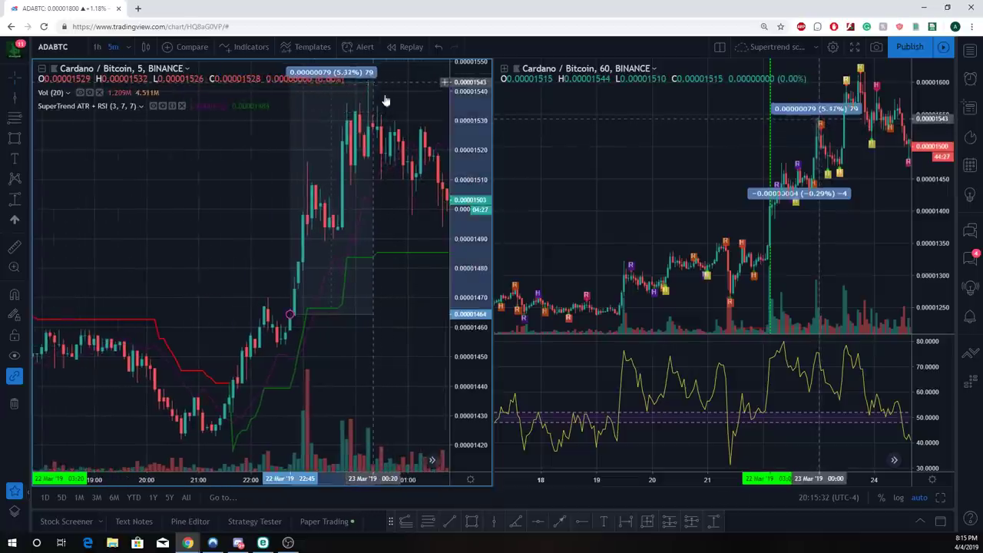
- Lower the end of the second 5-minute price range to about 0.00001515, shortly after 01:00 on 23 March
click(409, 153)
drag(252, 250, 119, 248)
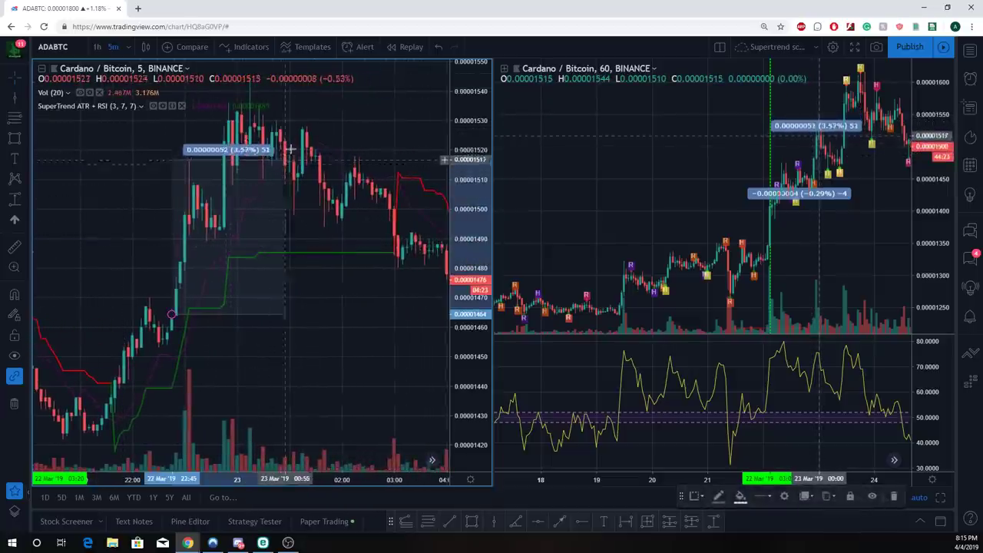
click(289, 158)
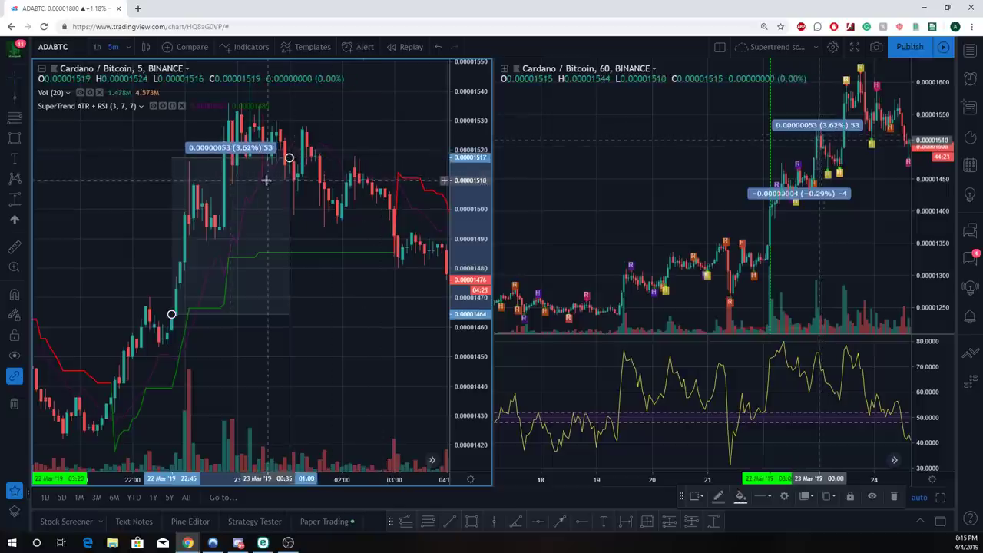
drag(249, 170, 301, 169)
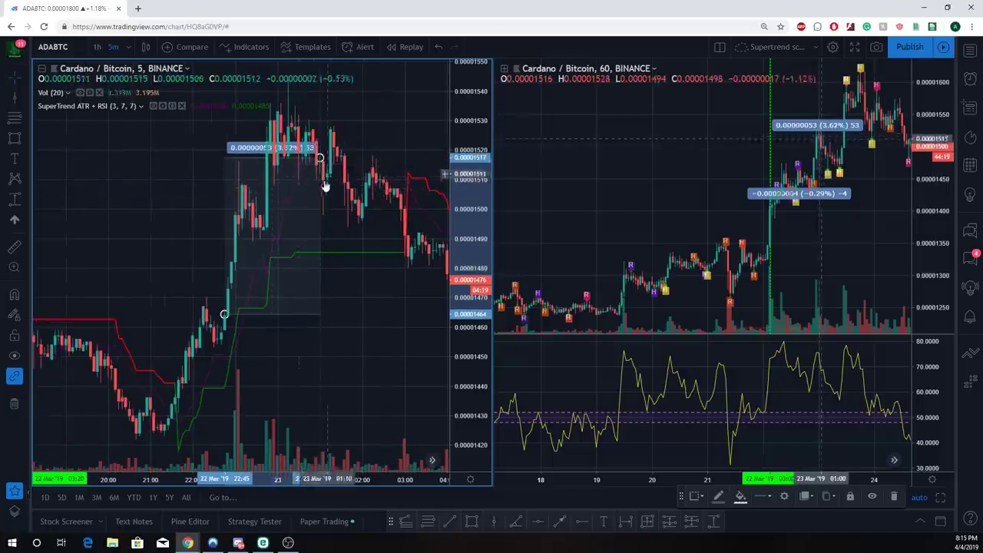
drag(321, 171, 344, 172)
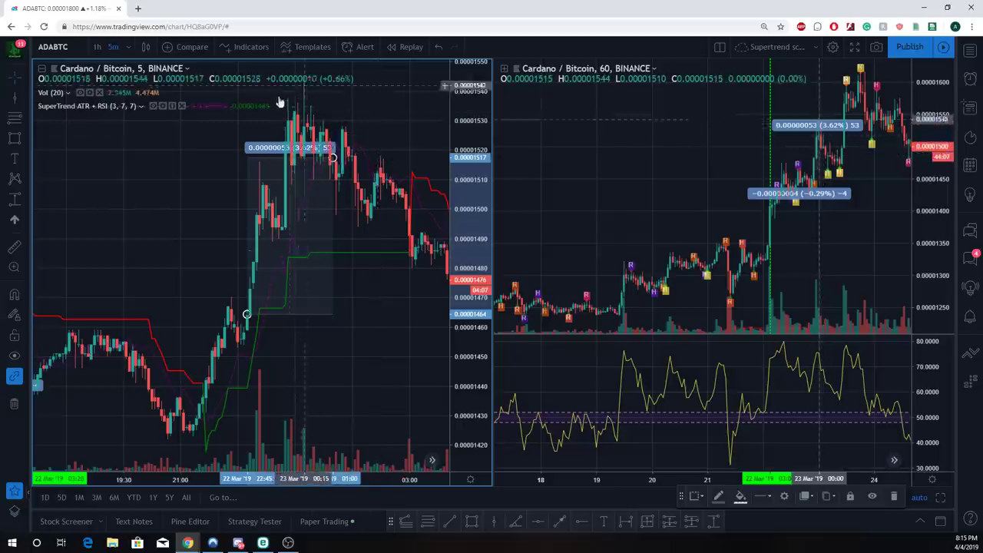
click(334, 165)
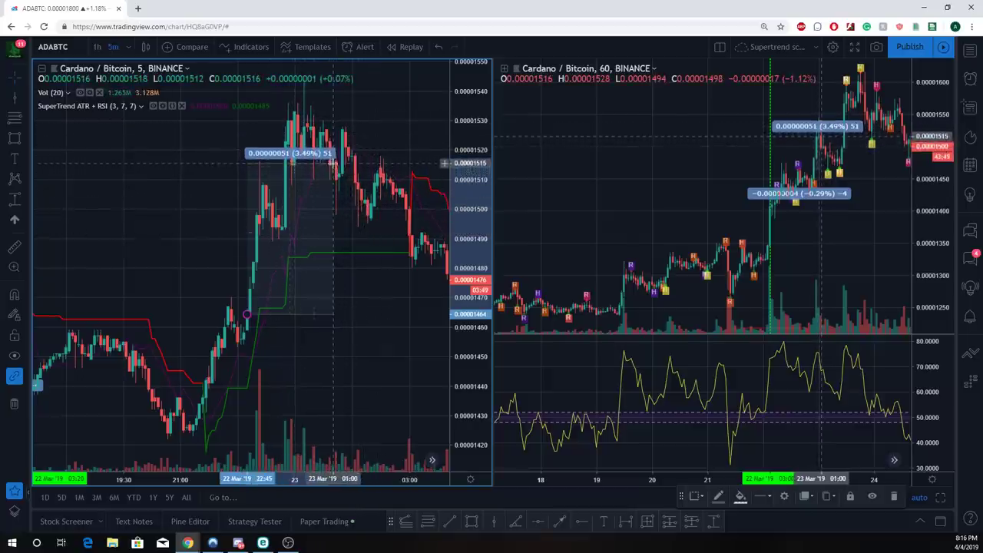
drag(377, 286, 328, 286)
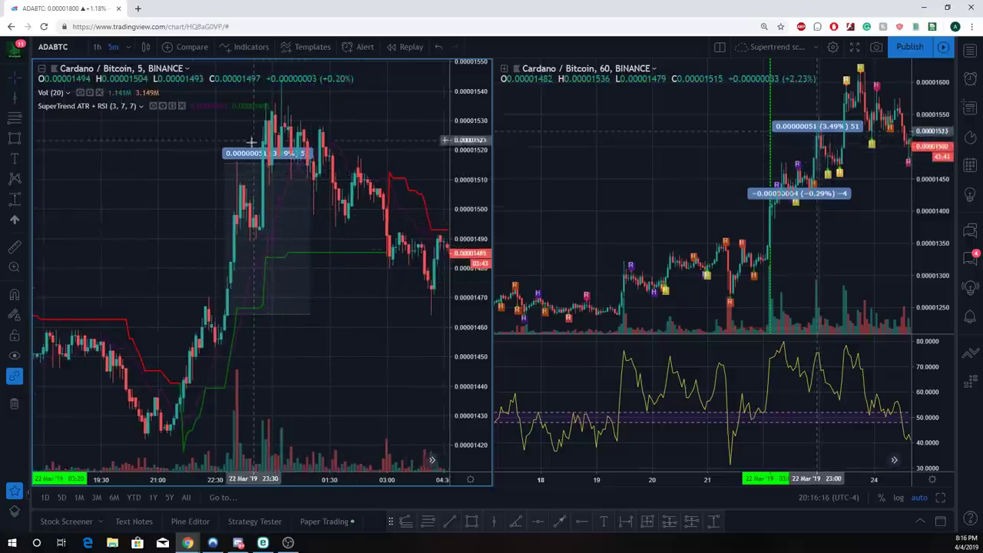
scroll(132, 215, up, 1)
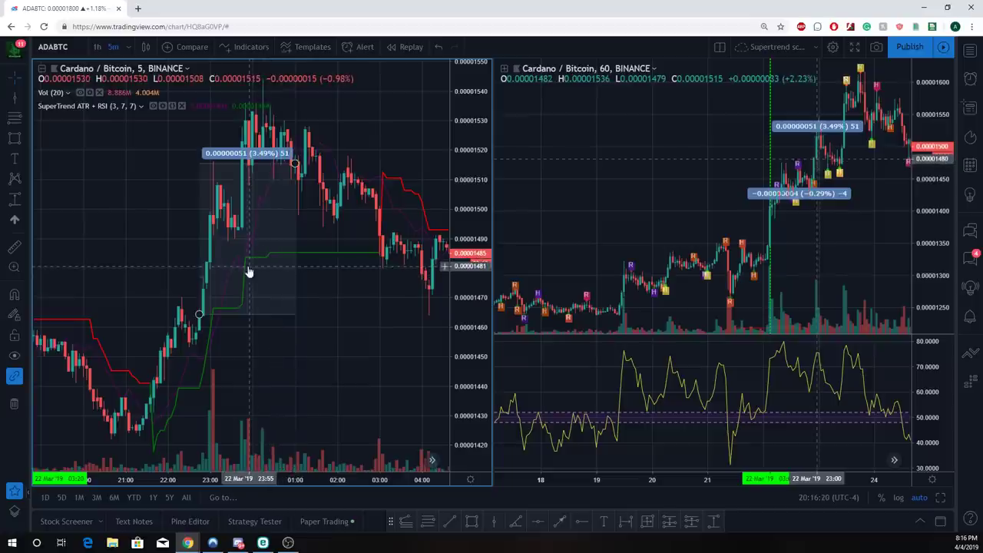
drag(328, 298, 290, 231)
mouse_move(247, 164)
mouse_down()
mouse_move(321, 204)
mouse_move(346, 252)
mouse_move(324, 117)
mouse_move(304, 73)
mouse_move(292, 70)
mouse_move(264, 151)
mouse_move(276, 158)
mouse_move(265, 165)
mouse_up()
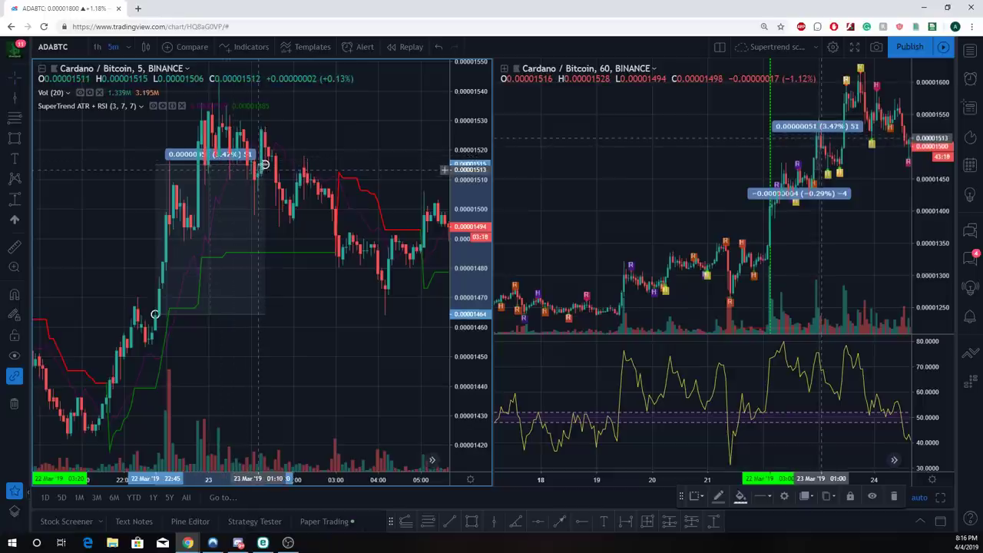
- Draw a price range on the 5-minute chart from 0.00001498 at 05:00 on 23 March down to the following red Supertrend flip
scroll(248, 241, down, 3)
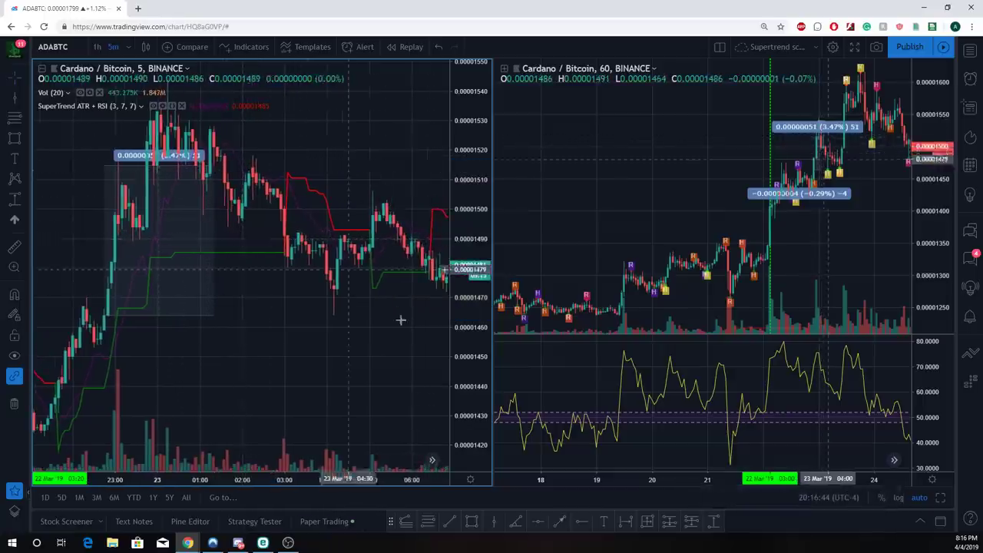
drag(411, 325, 296, 335)
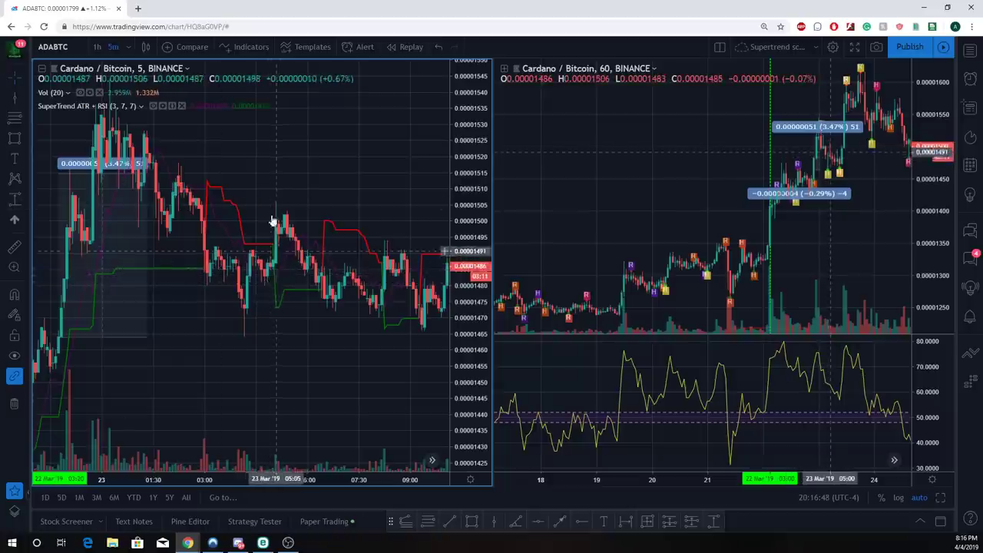
click(14, 199)
click(274, 228)
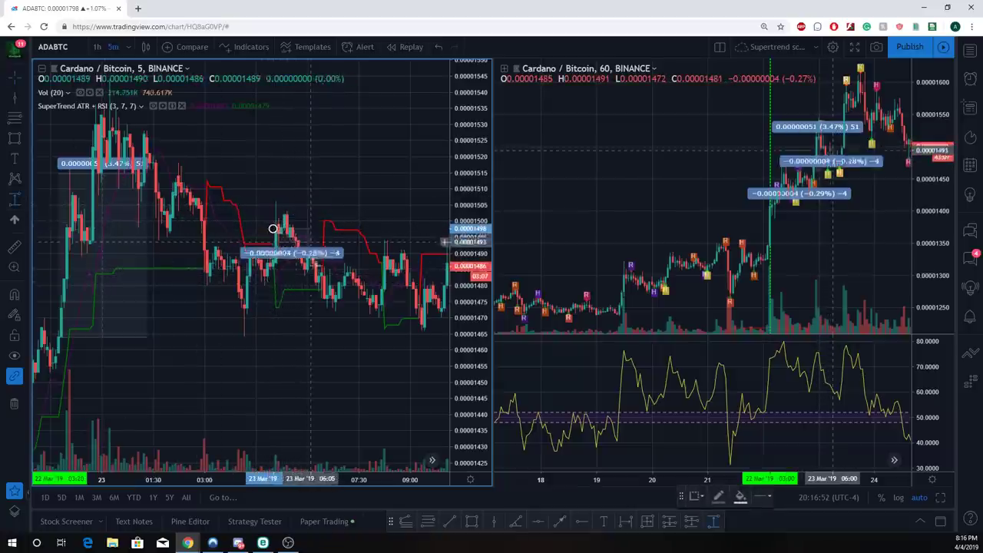
click(324, 294)
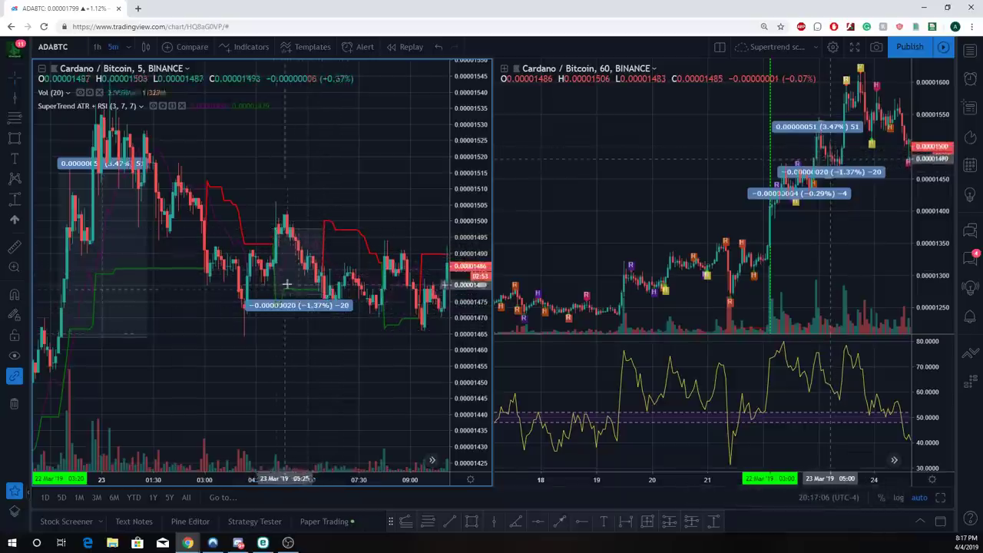
- Refine the end of the 05:00 price range to 0.00001477 at 06:30 on 23 March
scroll(280, 285, up, 2)
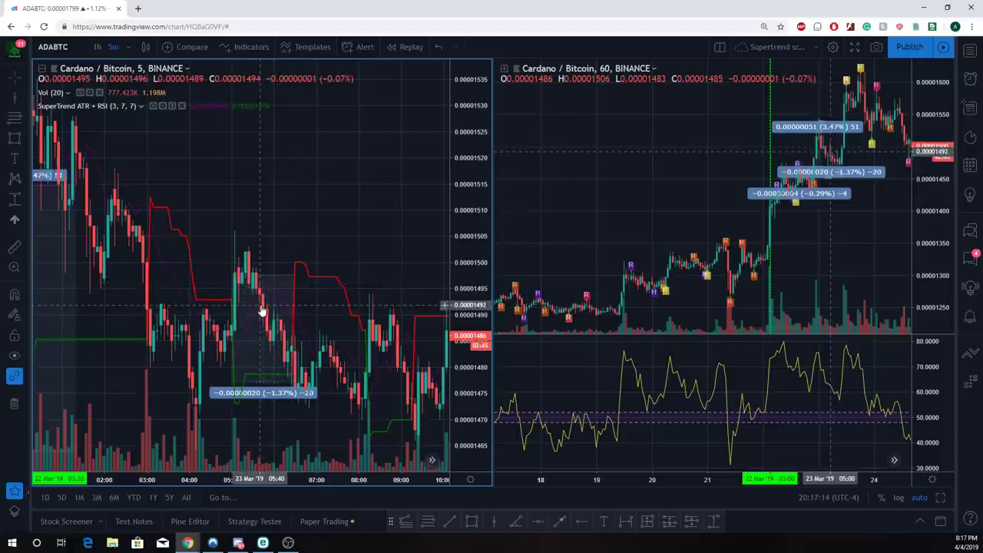
scroll(263, 307, up, 1)
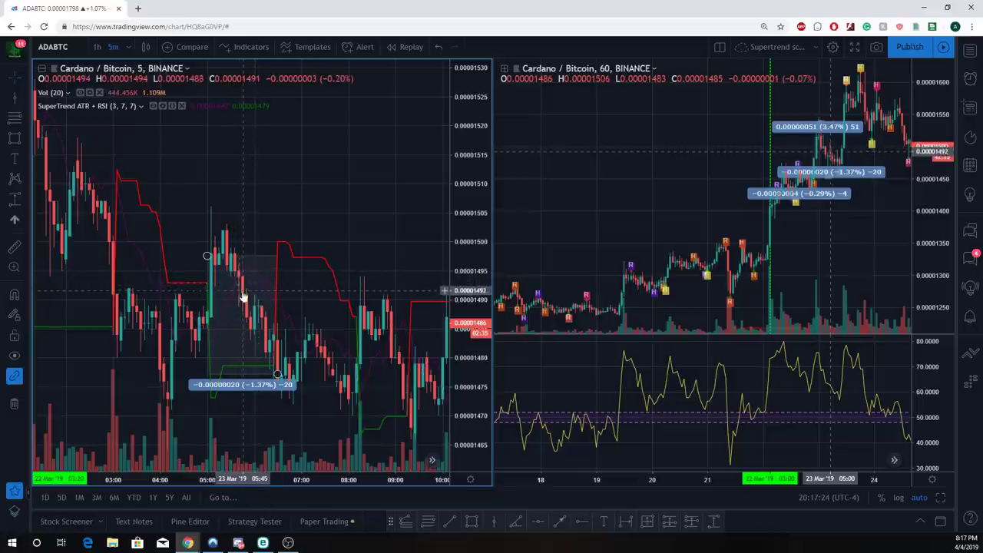
scroll(234, 299, up, 1)
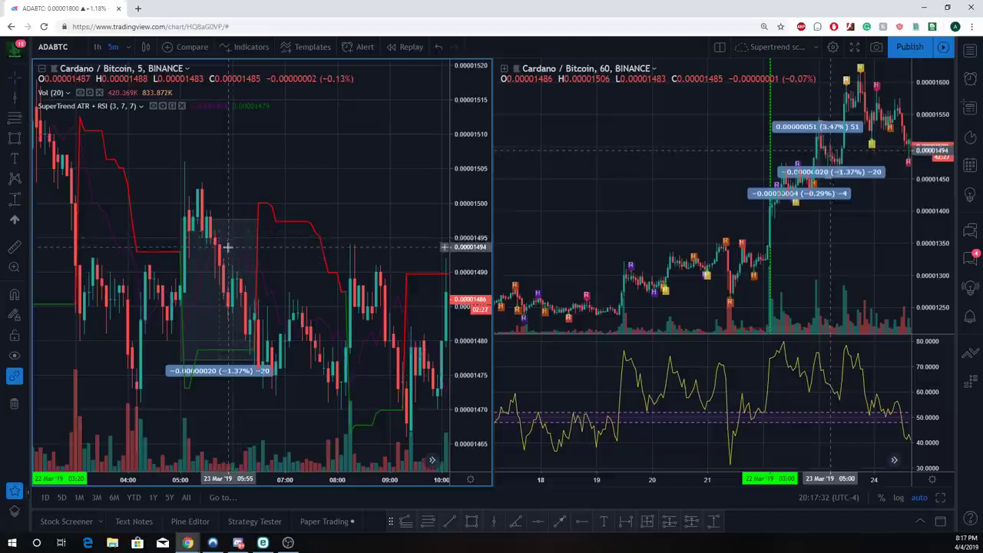
mouse_move(259, 370)
mouse_down()
mouse_move(229, 245)
mouse_move(258, 361)
mouse_up()
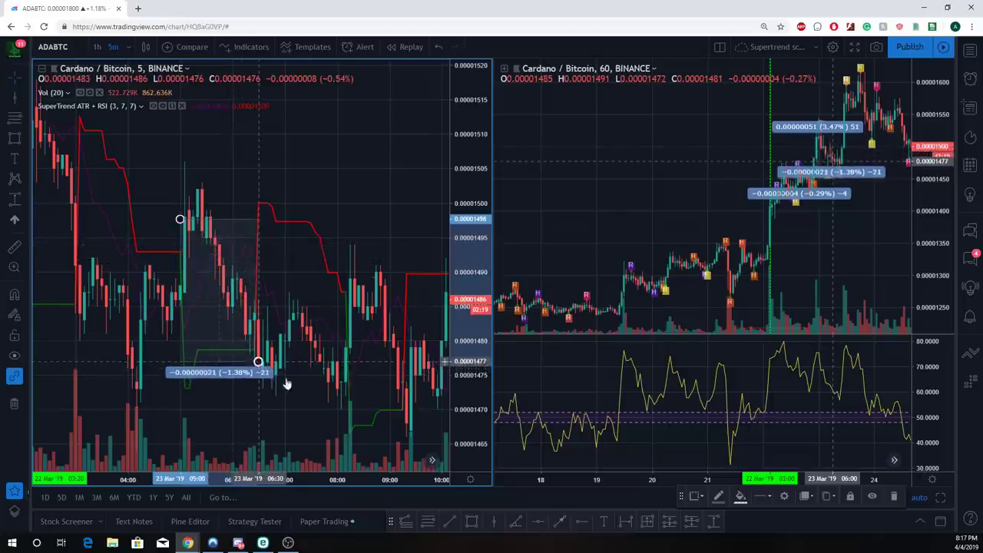
- Draw a price range on the next green Supertrend signal of 23 March, from 0.00001489 after 08:00 down to 0.00001469 at the red flip
scroll(307, 388, down, 1)
scroll(376, 291, down, 1)
drag(405, 353, 301, 340)
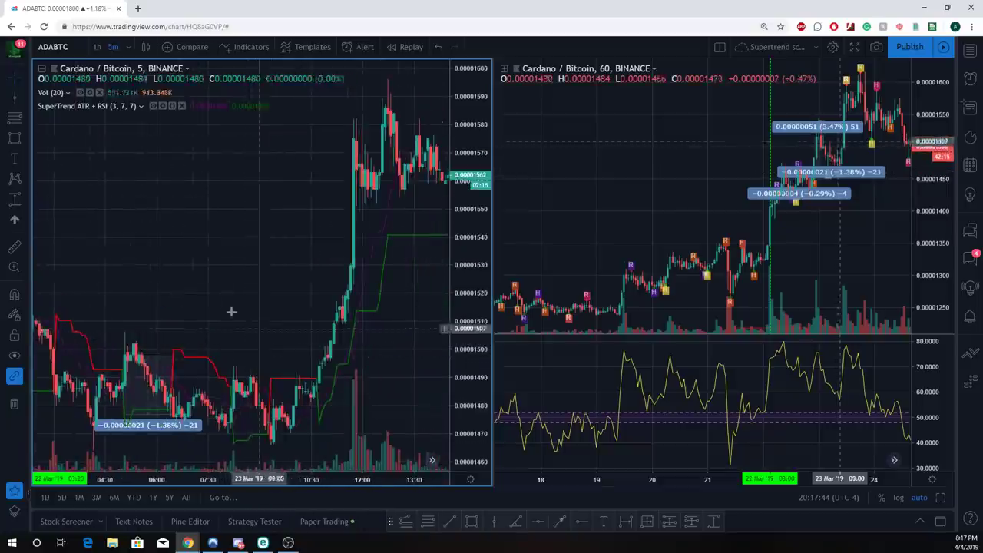
key(alt+h)
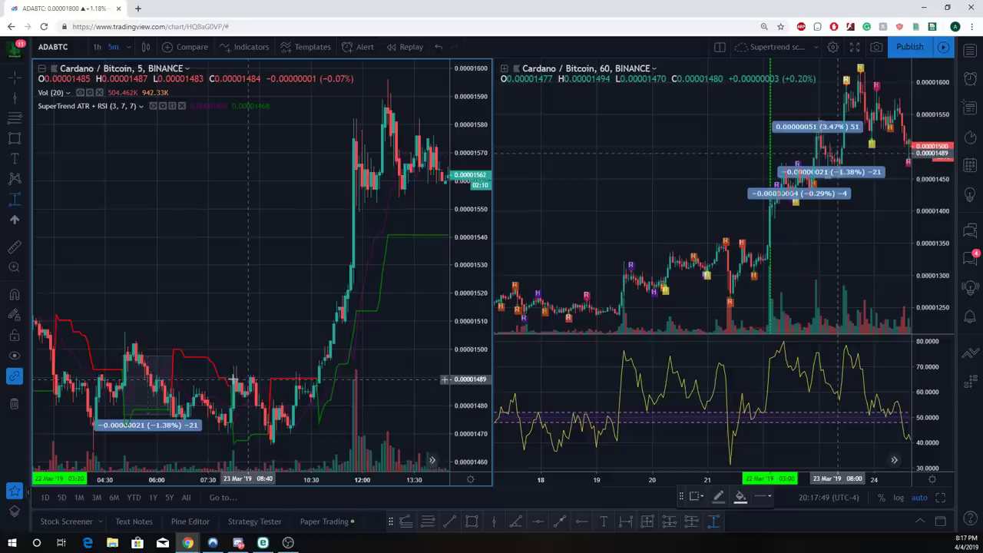
click(238, 379)
click(269, 437)
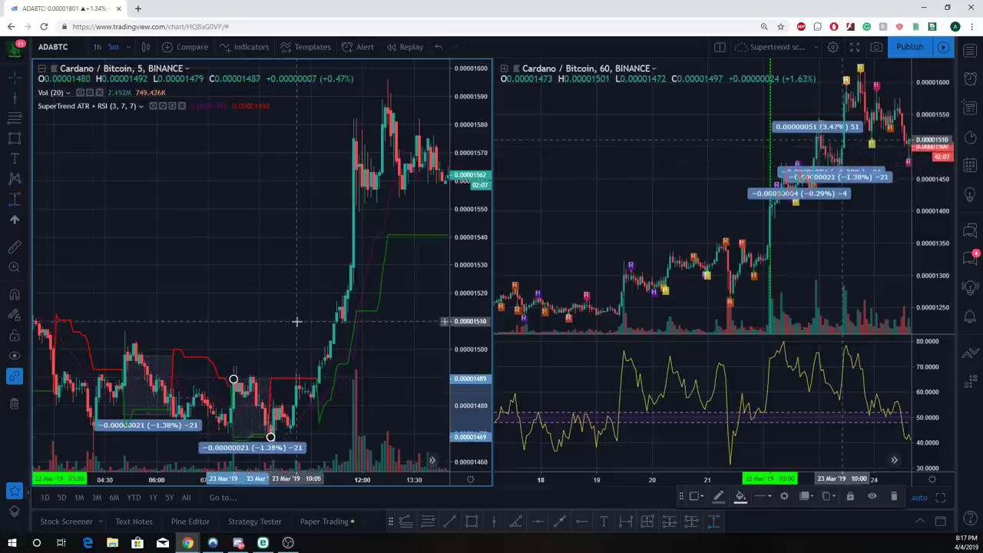
- Draw a price range from the 10:45 entry at 0.00001494 on 23 March up to about 0.00001591 at 13:00
scroll(307, 308, down, 1)
scroll(328, 294, up, 3)
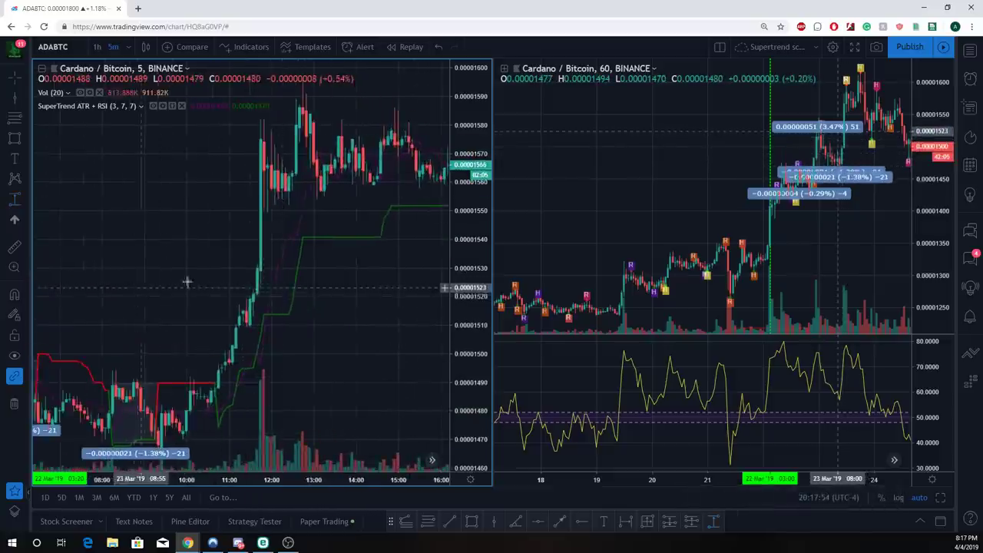
drag(345, 228, 254, 197)
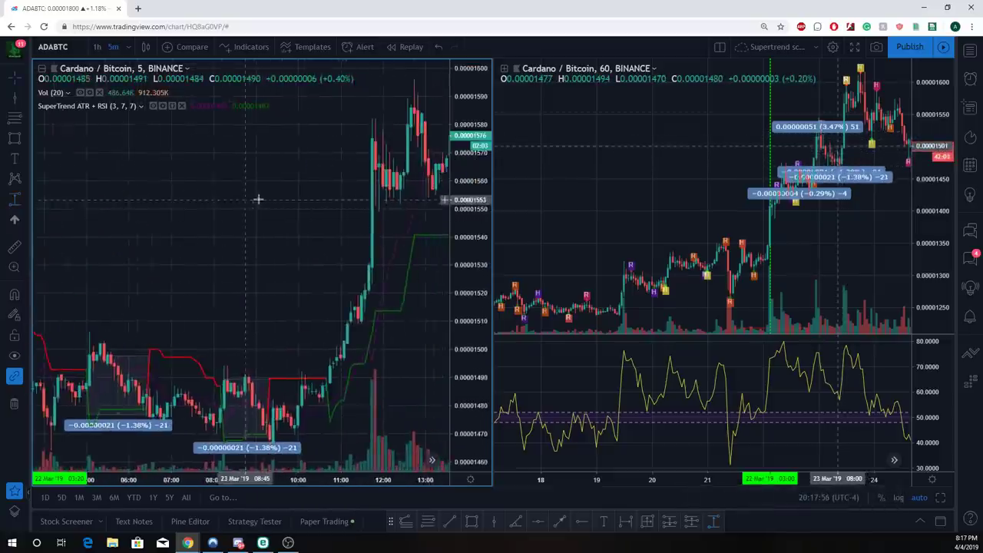
scroll(263, 198, up, 1)
scroll(277, 253, down, 2)
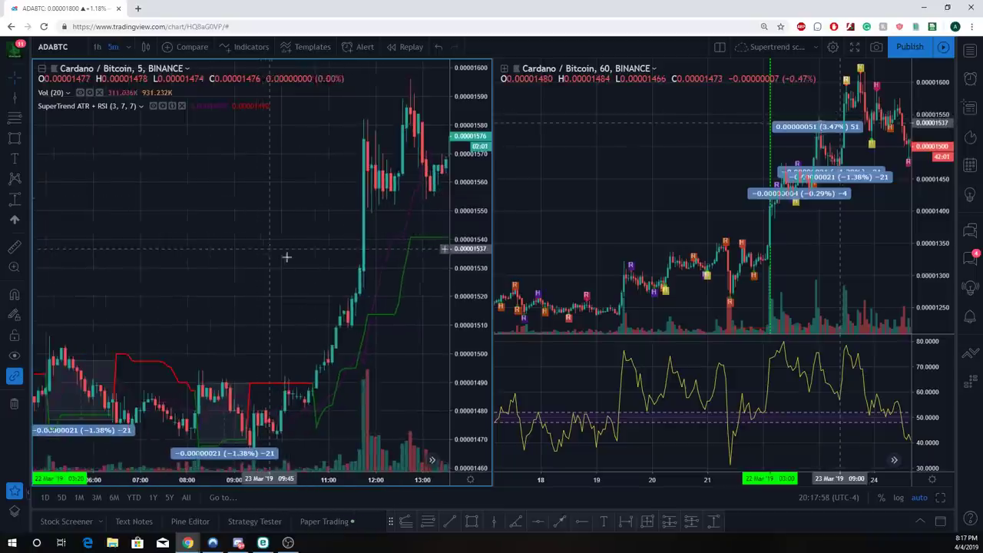
click(14, 198)
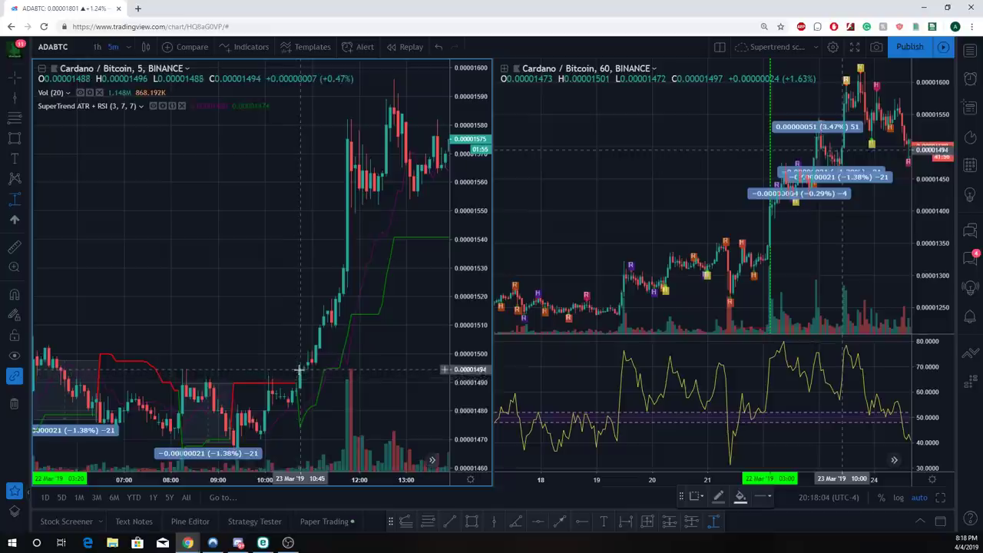
click(300, 369)
click(406, 93)
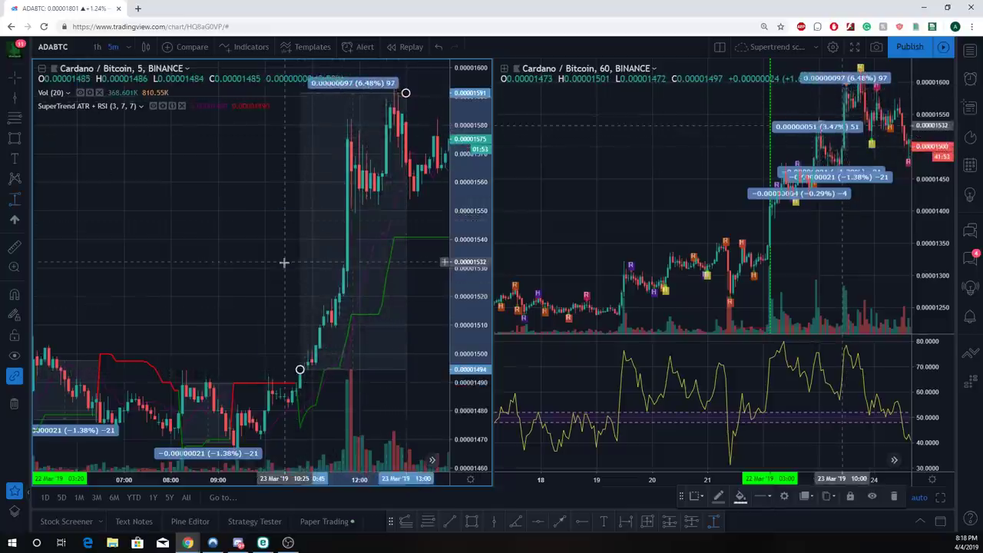
- Extend the end of the 10:45 price range to the later peak at about 0.00001615, 18:25 on 23 March
drag(284, 263, 162, 266)
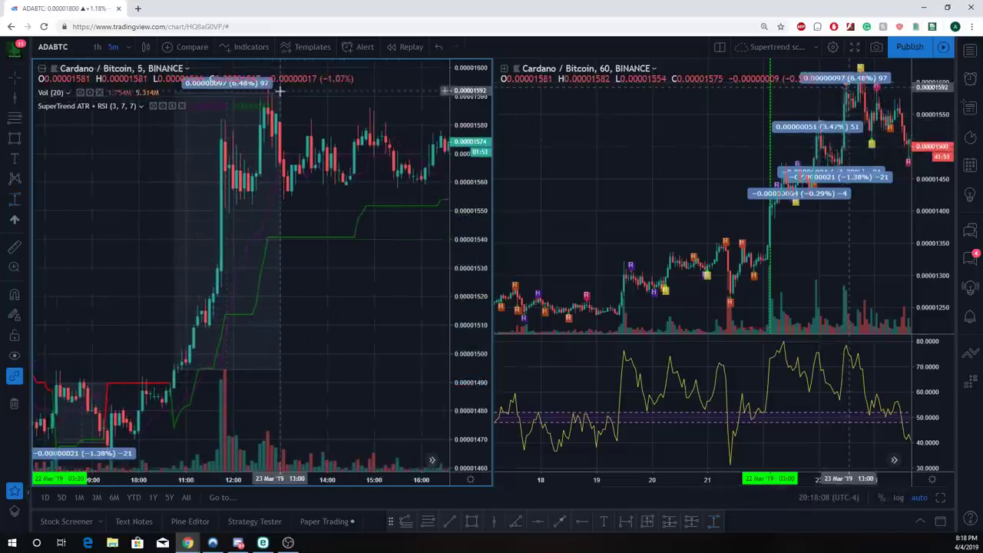
click(278, 93)
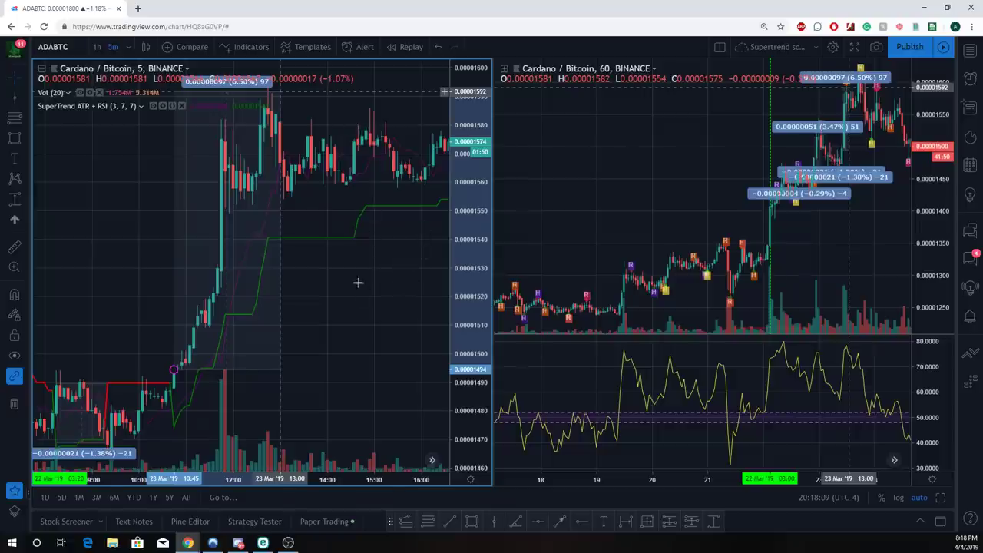
scroll(358, 282, down, 2)
drag(312, 93, 418, 181)
mouse_move(399, 387)
mouse_down()
mouse_move(356, 408)
mouse_move(234, 407)
mouse_up()
click(240, 225)
drag(240, 225, 232, 230)
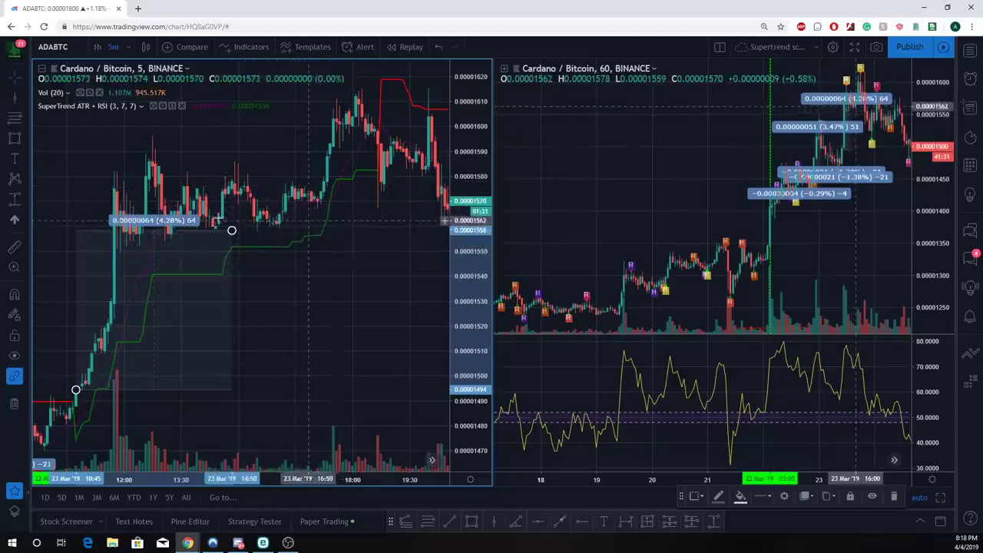
drag(231, 231, 368, 90)
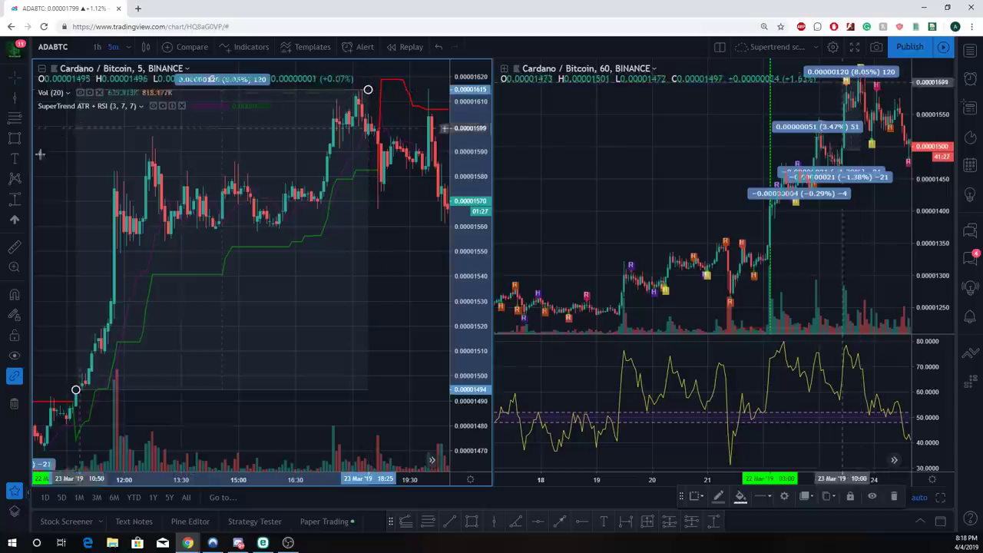
- Draw another price range from 0.00001575 at 14:35 to about 0.00001613 at 18:35 on 23 March
click(13, 198)
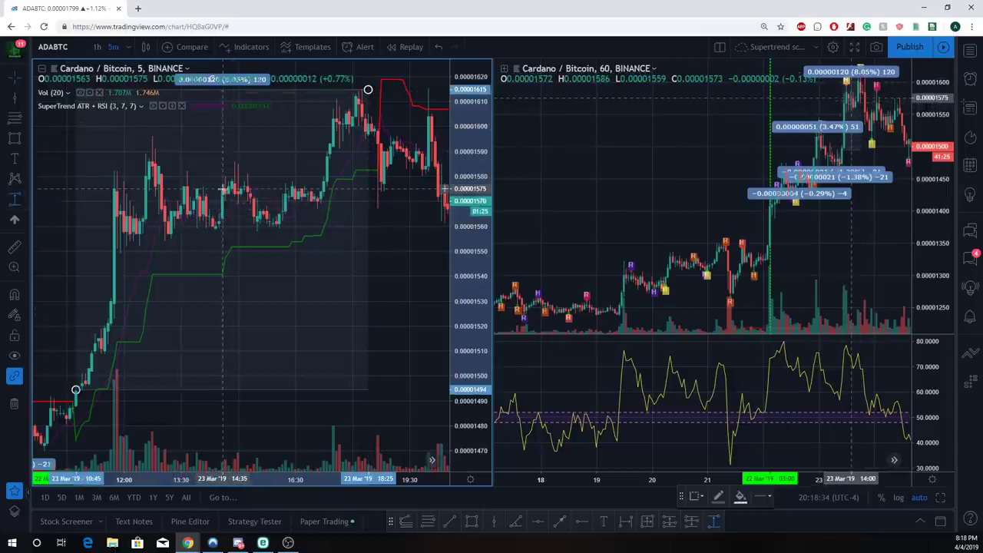
click(223, 188)
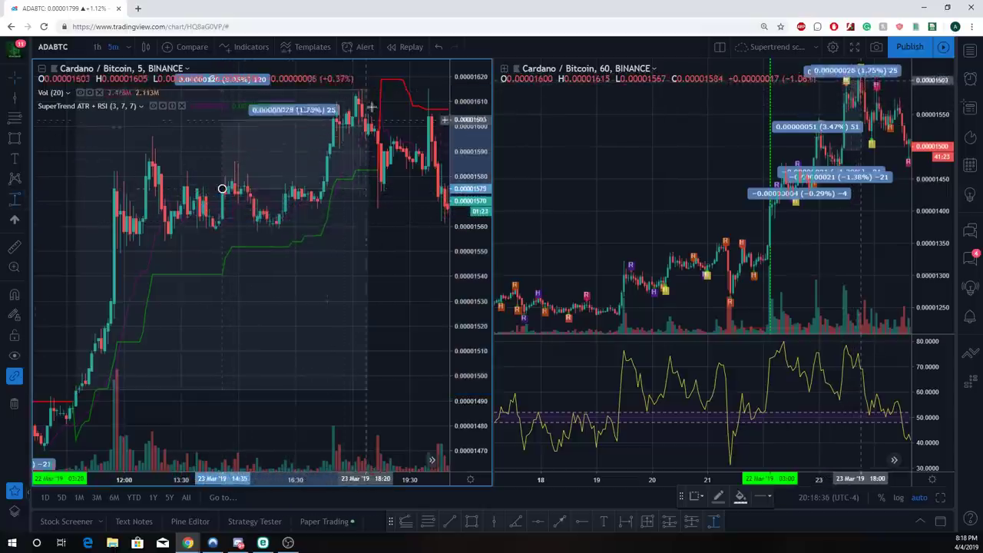
click(374, 93)
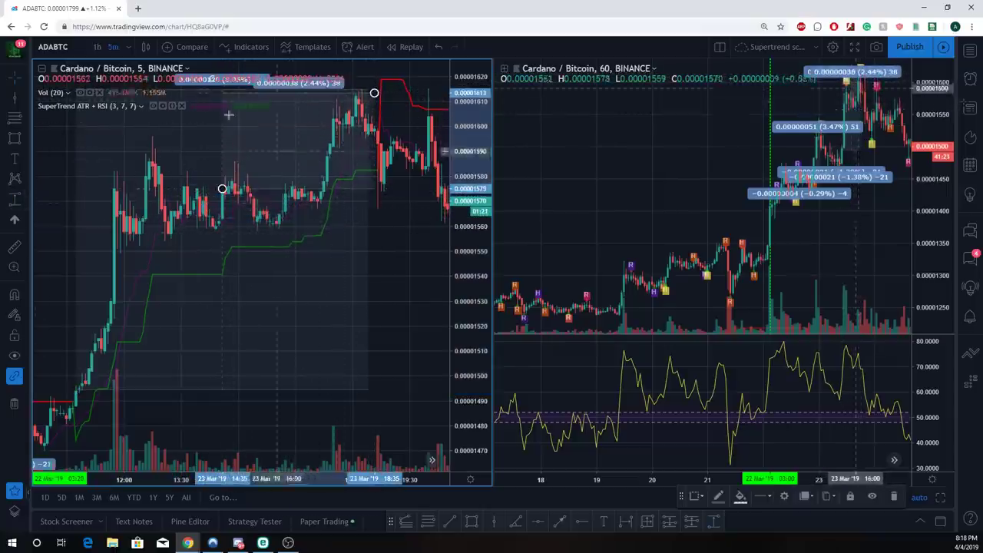
- Draw a price range from 0.00001548 at 23:30 on 23 March up to about 0.00001568 before the red flip on 24 March
scroll(361, 238, down, 2)
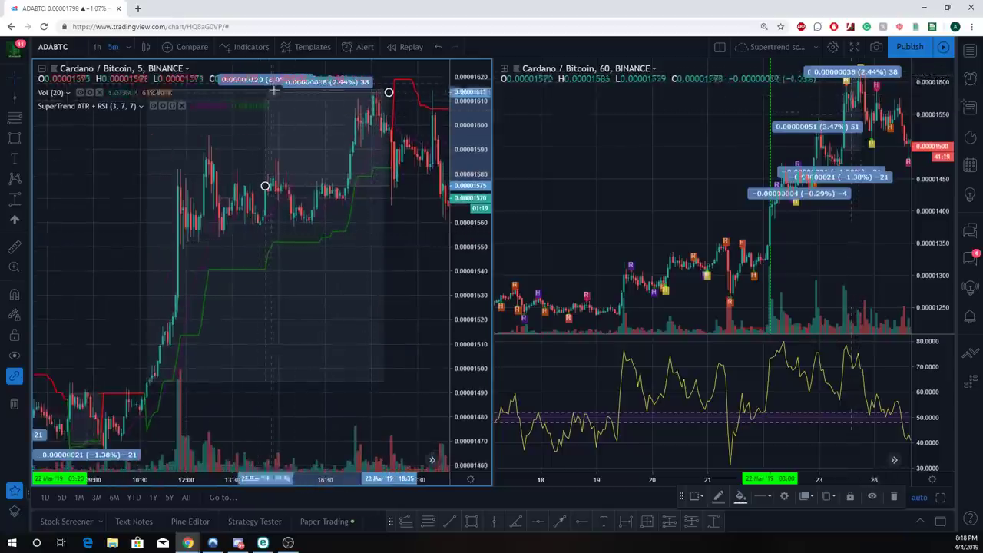
drag(397, 281, 326, 293)
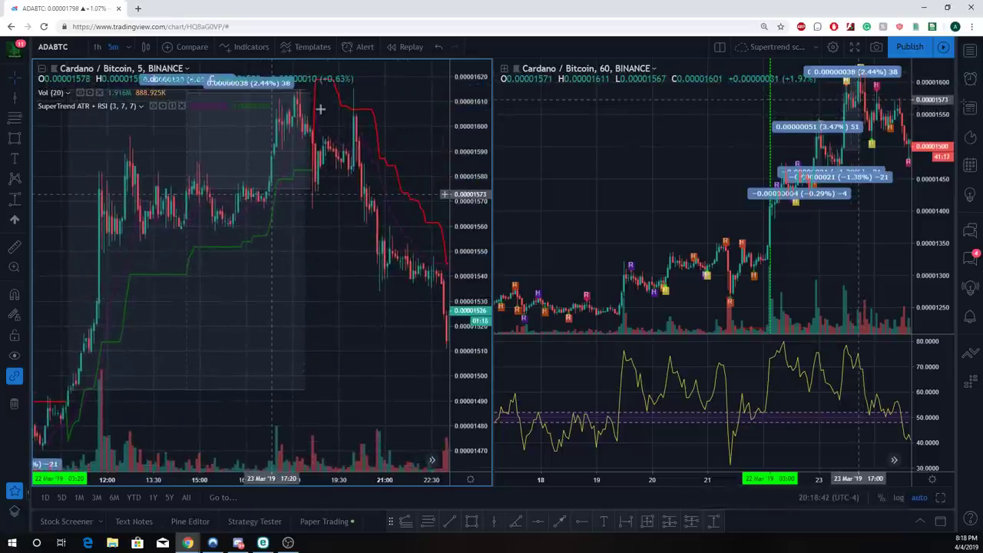
scroll(320, 109, down, 2)
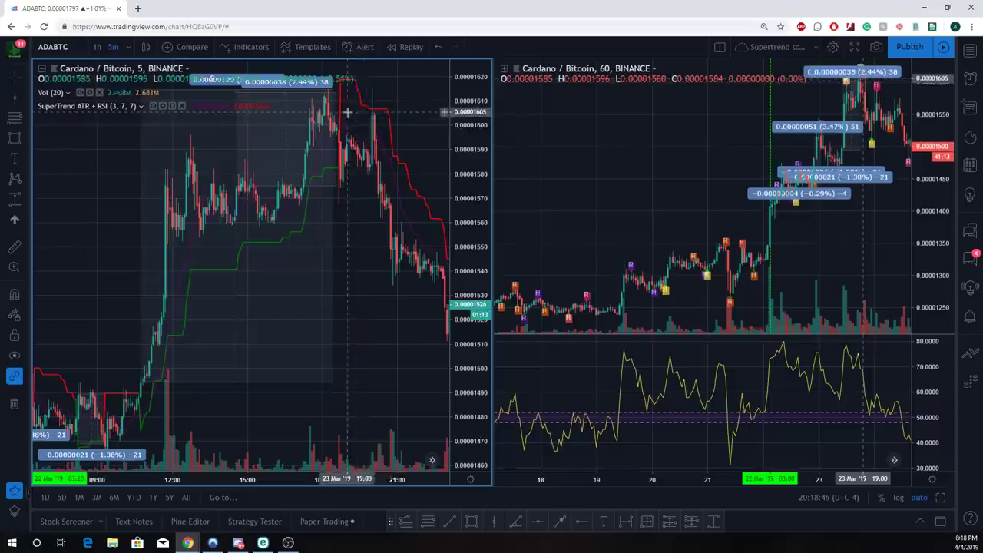
drag(417, 341, 214, 323)
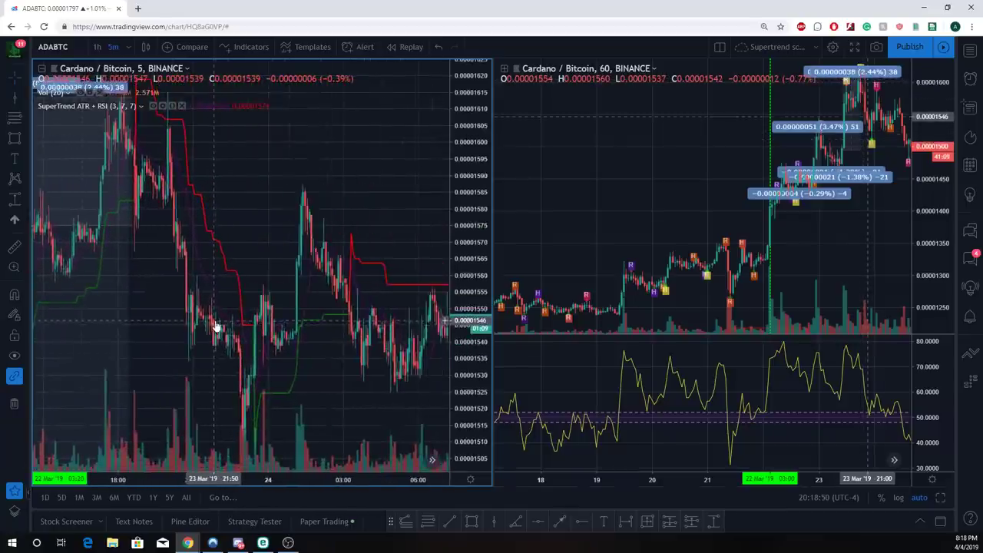
scroll(217, 323, up, 1)
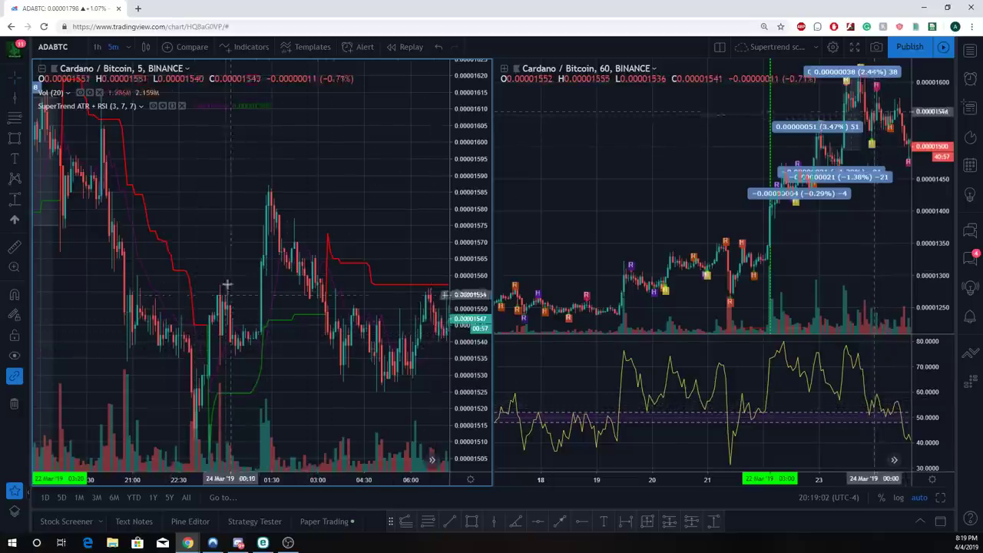
click(17, 202)
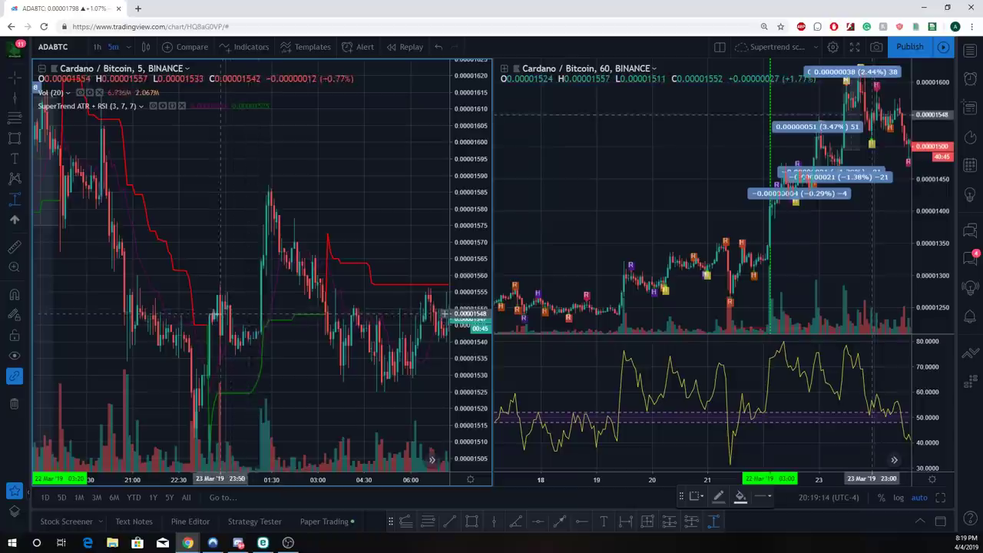
shift+click(210, 314)
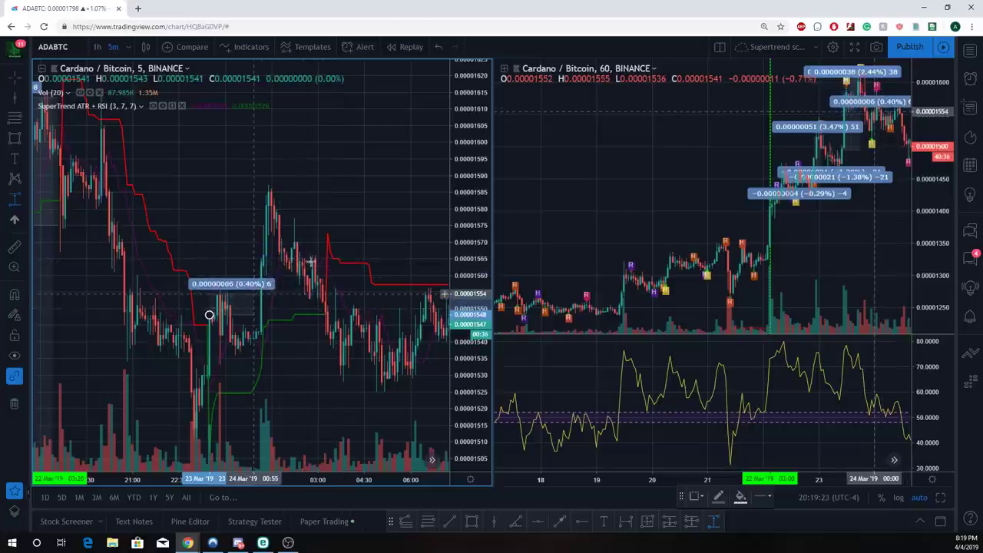
click(313, 258)
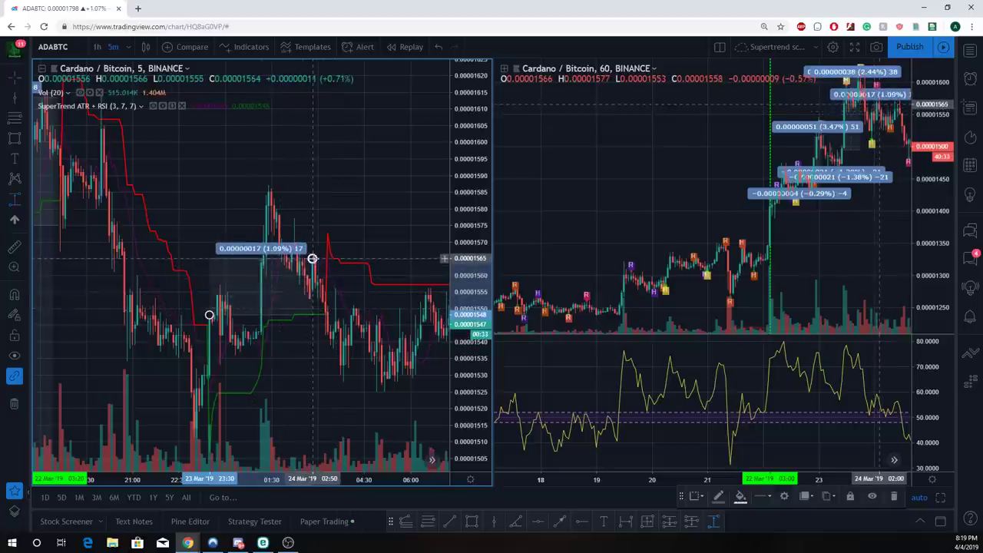
mouse_move(313, 256)
mouse_down()
mouse_move(307, 187)
mouse_move(304, 250)
mouse_move(397, 239)
mouse_move(233, 202)
mouse_up()
scroll(372, 190, down, 2)
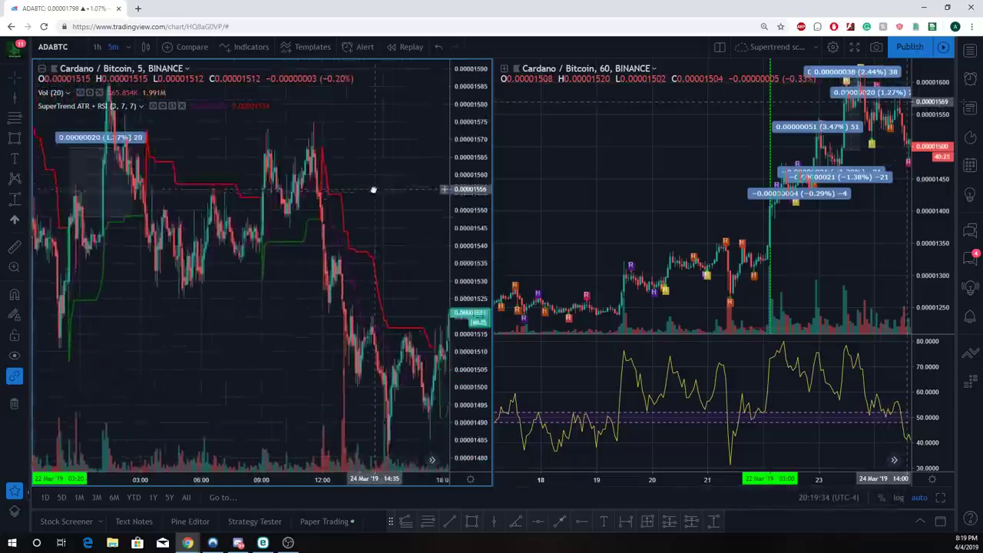
drag(373, 189, 317, 190)
click(14, 198)
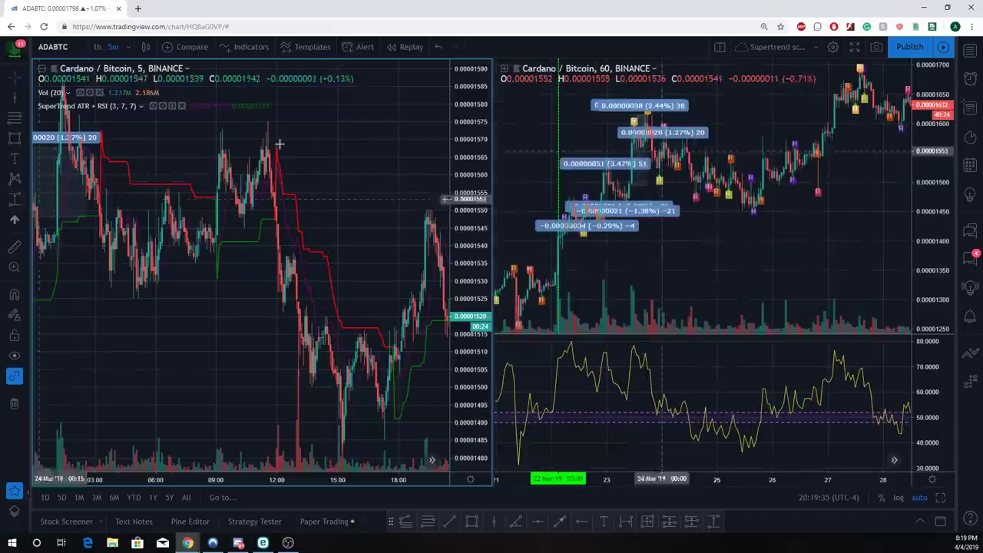
click(217, 148)
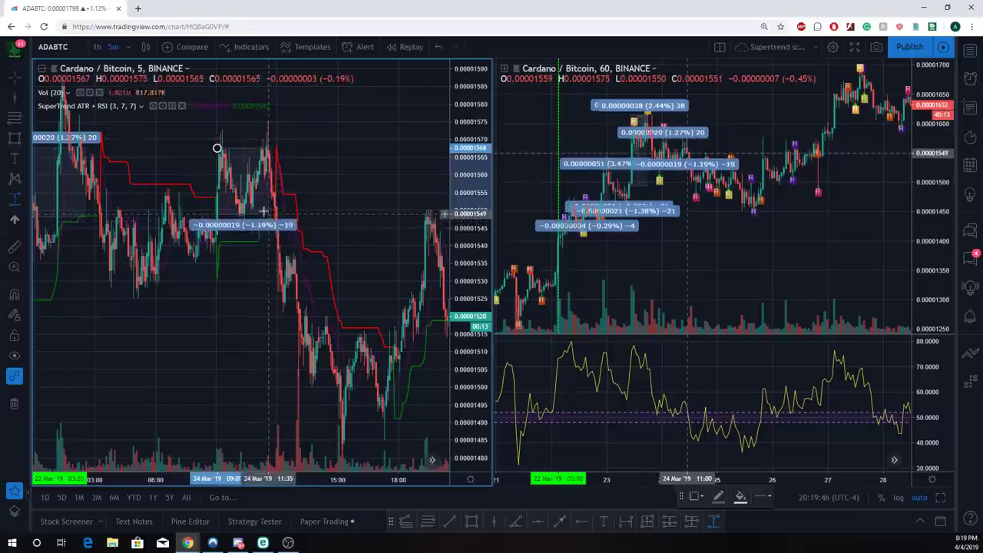
key(Escape)
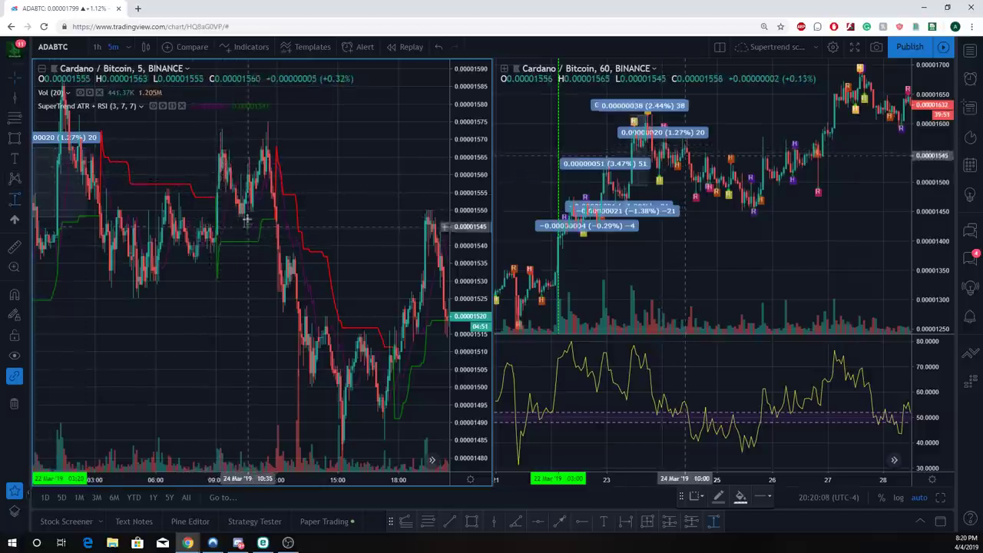
- Draw a price range from 0.00001558 down to 0.00001547 at 12:10 on 24 March, and dismiss the alert notifications
click(251, 139)
click(14, 199)
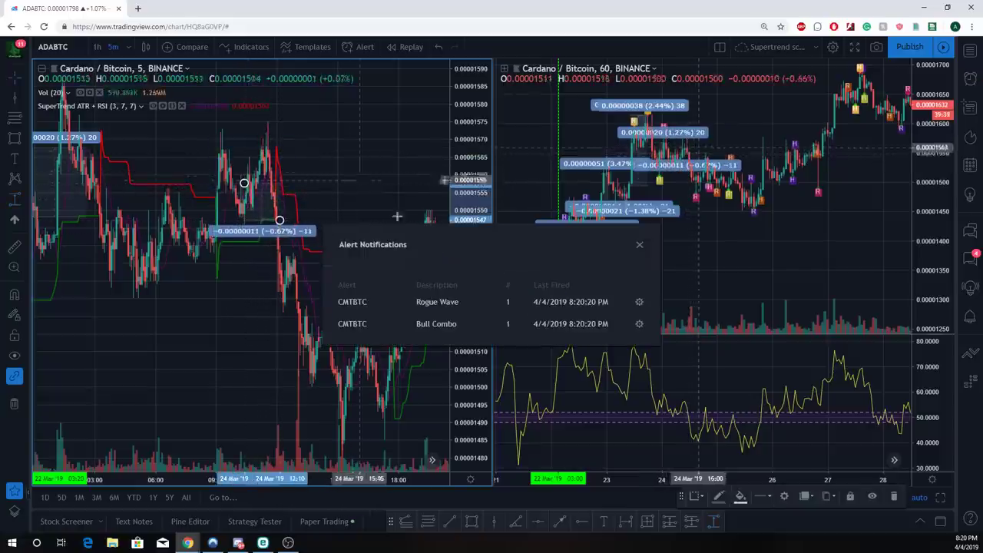
click(639, 245)
- Draw a nearly flat price range at about 0.00001504 from 16:25 to 17:45 on 24 March
scroll(353, 265, down, 1)
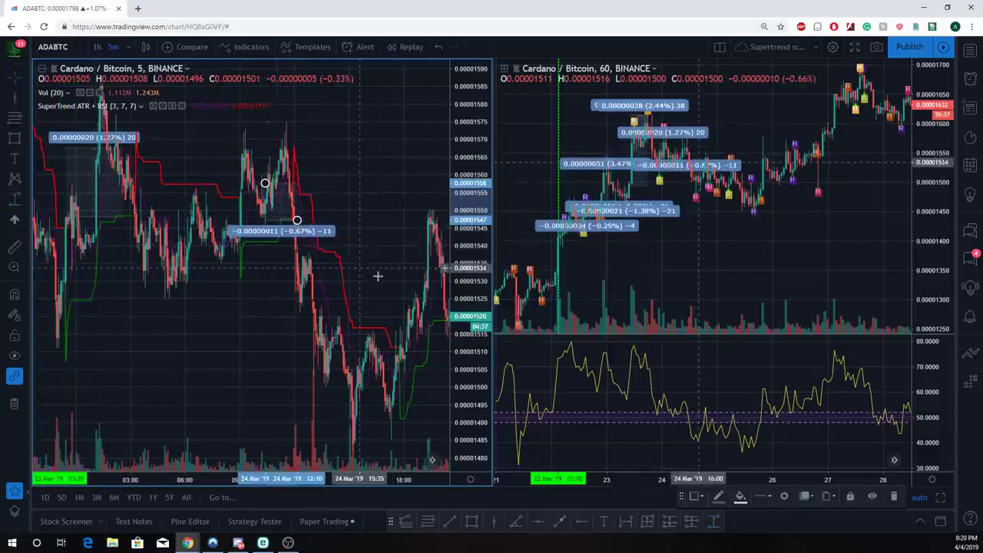
drag(241, 323, 144, 329)
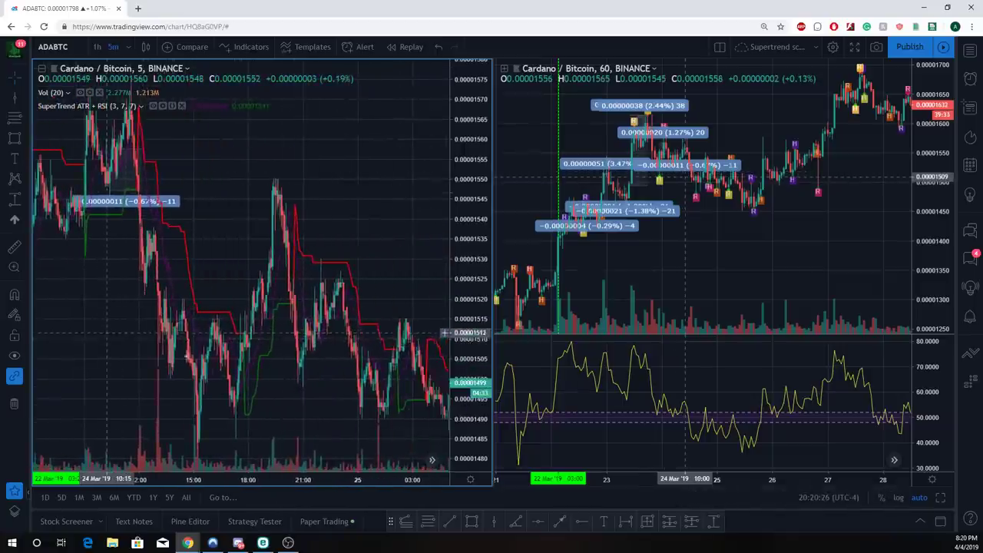
drag(307, 400, 165, 393)
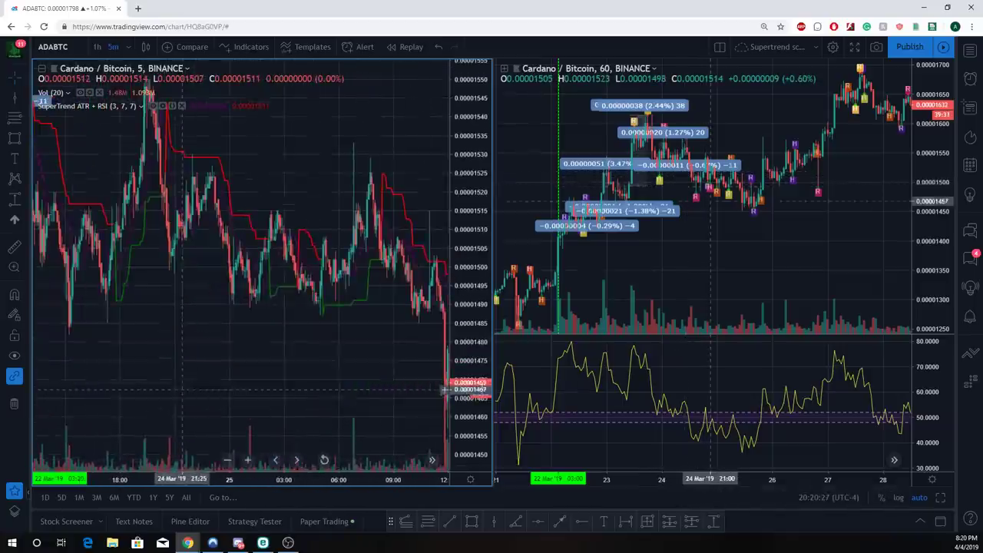
click(691, 415)
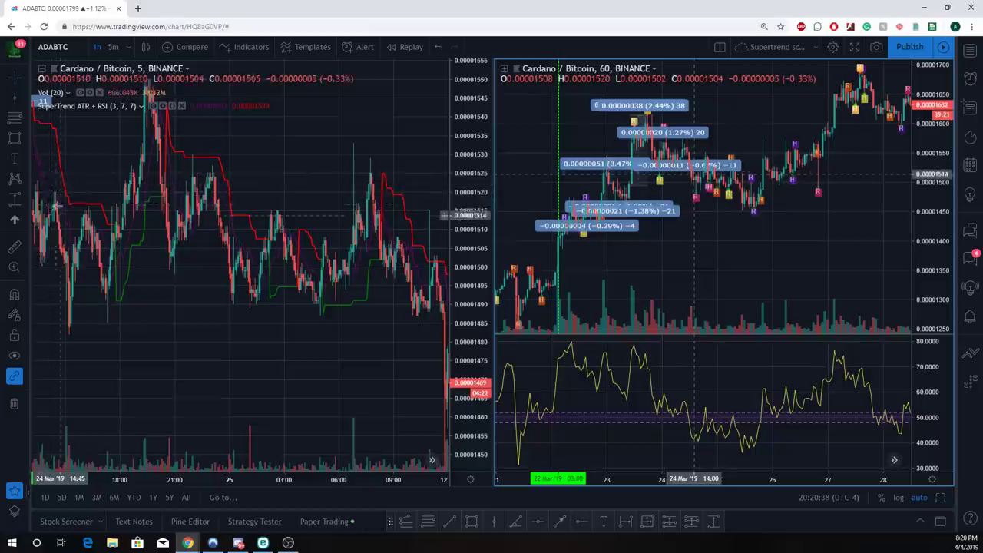
click(13, 198)
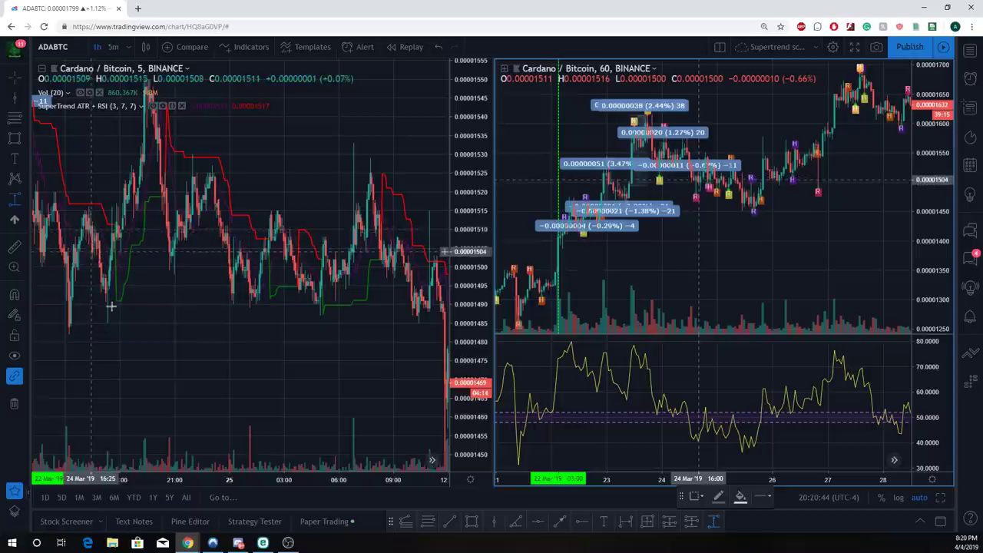
click(91, 251)
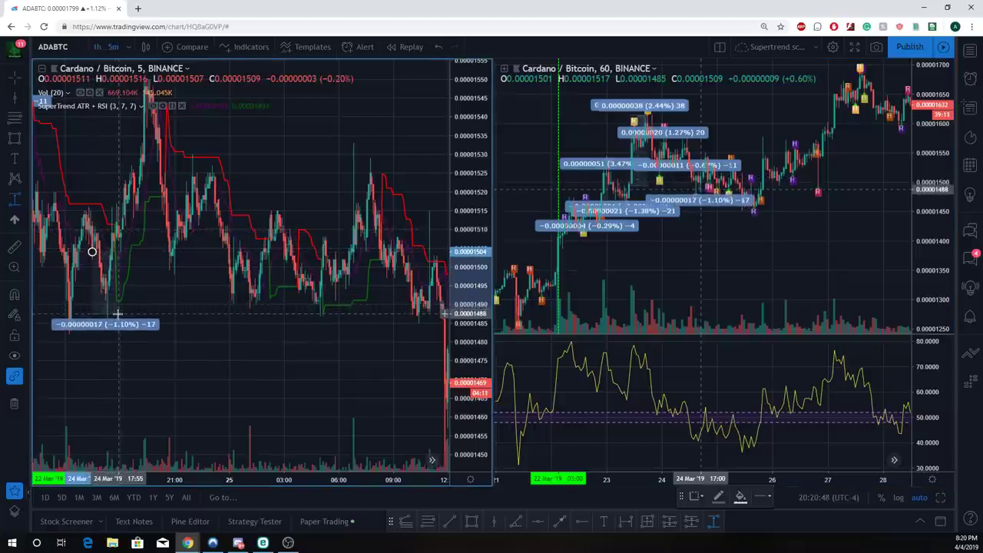
click(115, 251)
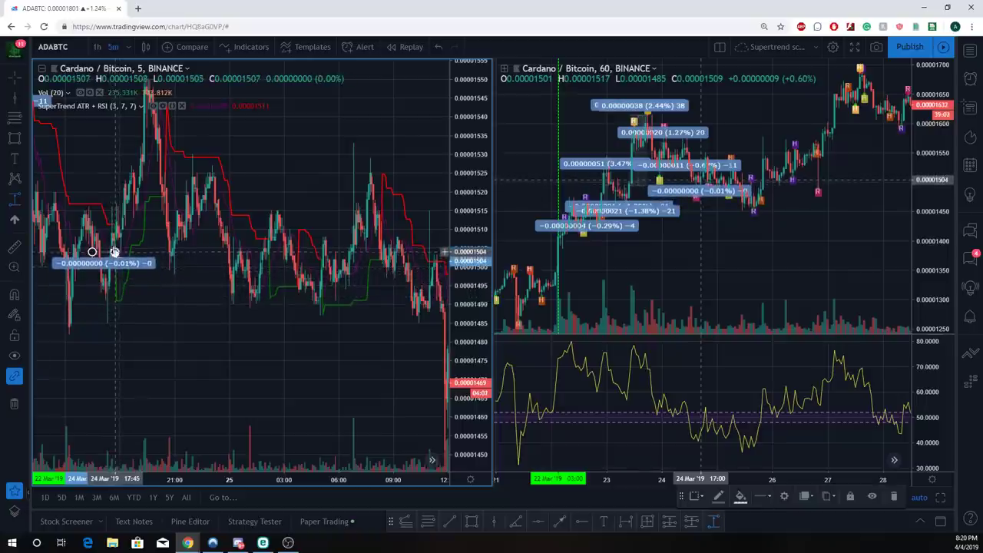
- Draw a price range from 0.00001515 at 20:30 on 24 March to 0.00001512 at the next green signal on 25 March
click(11, 198)
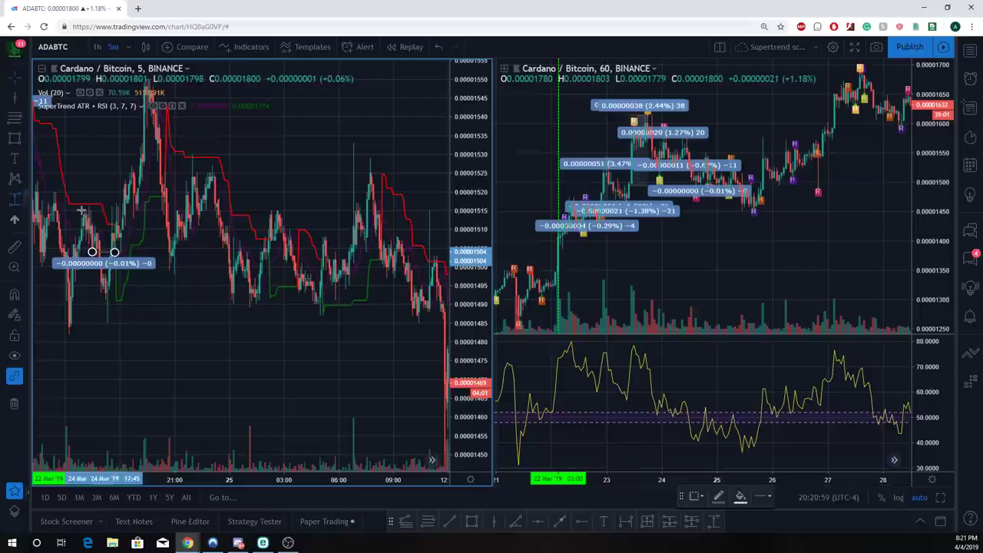
click(165, 212)
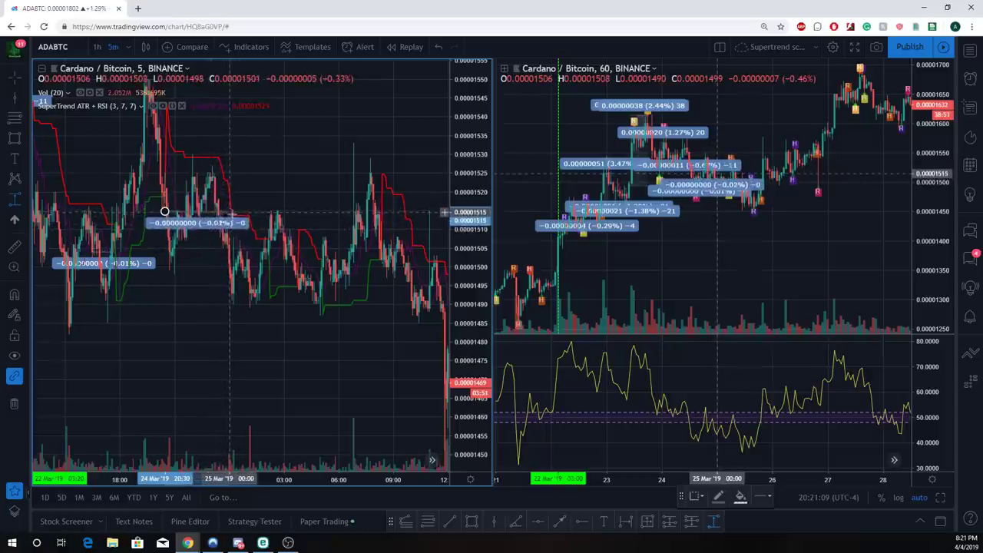
click(272, 222)
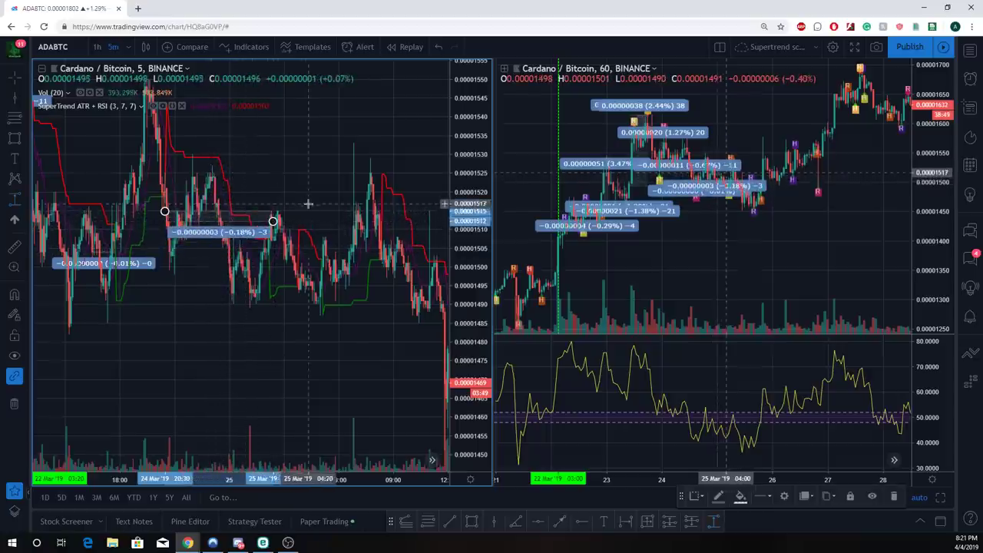
- Draw a price range from 0.00001501 at 08:30 on 25 March down to about 0.00001451 near 14:10
drag(304, 209, 235, 199)
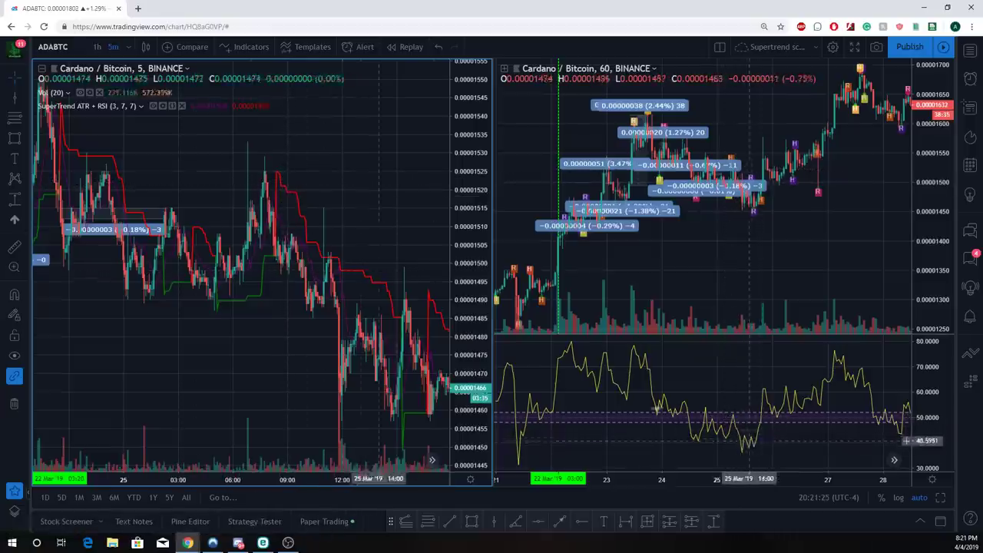
scroll(336, 278, up, 4)
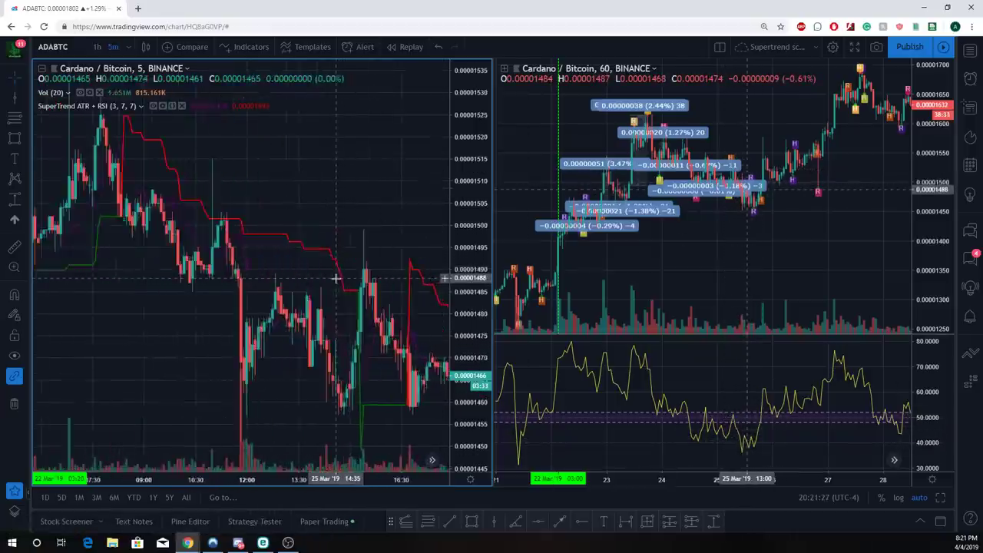
scroll(335, 278, up, 1)
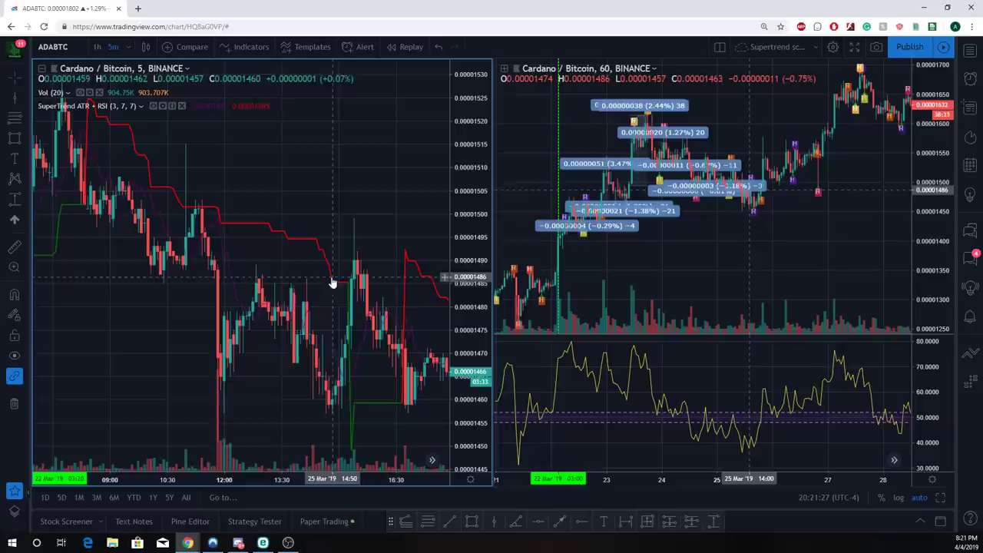
click(15, 199)
scroll(193, 209, down, 1)
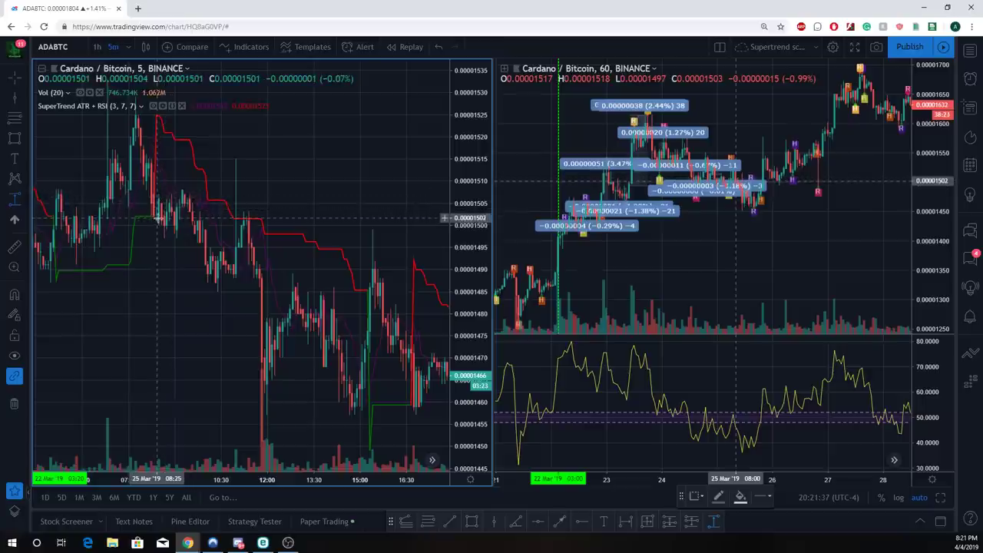
click(158, 222)
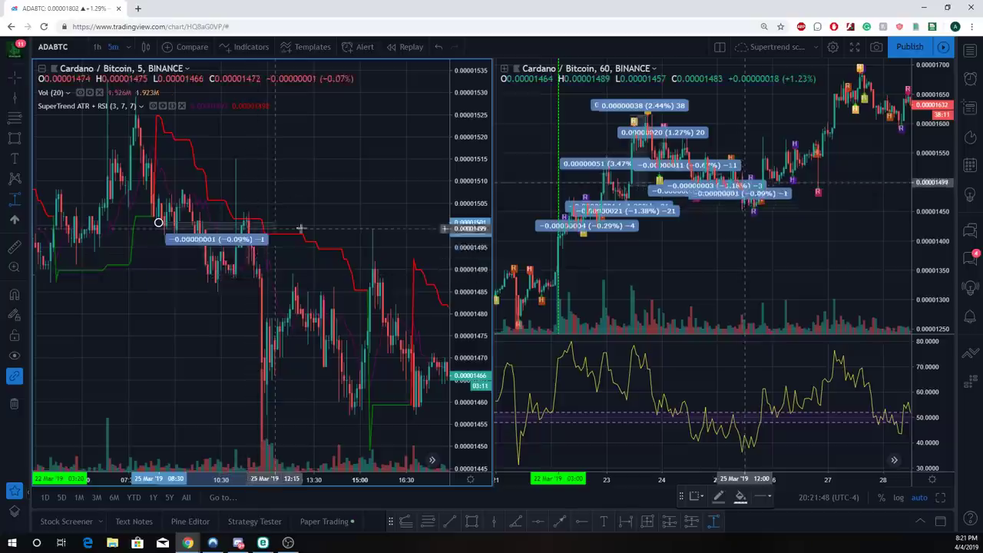
scroll(355, 418, down, 1)
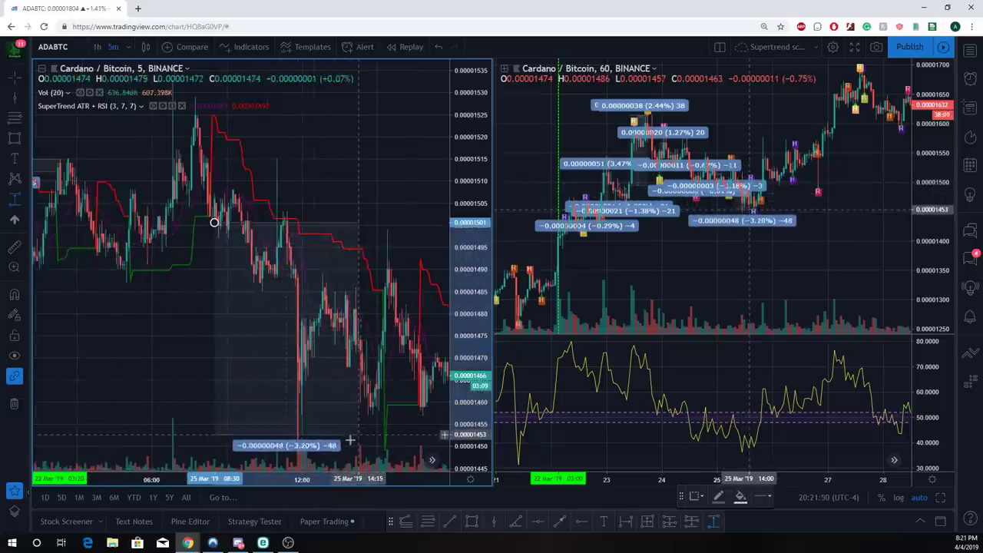
click(353, 442)
- Raise the end of the 08:30 price range on 25 March to about 0.00001477
drag(214, 382, 187, 336)
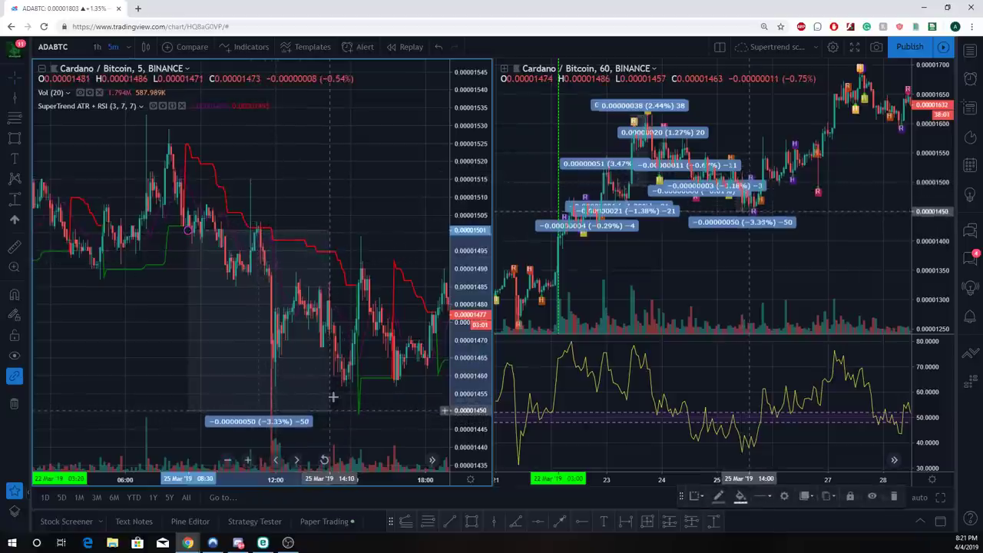
click(337, 414)
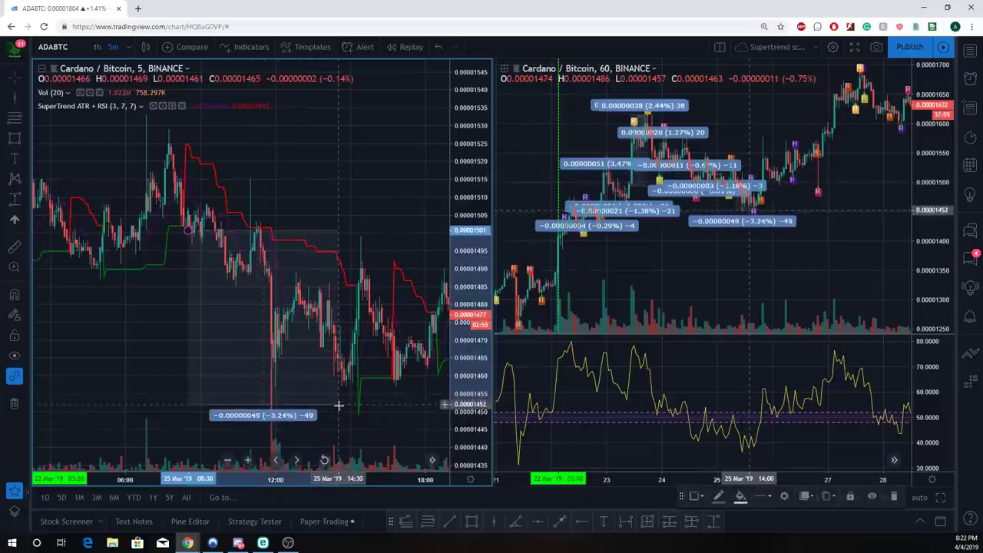
click(338, 315)
- Draw a price range from 0.00001459 at the red signal before 17:00 on 25 March up to 0.00001478 at the green flip
scroll(339, 403, down, 2)
drag(339, 404, 153, 346)
scroll(207, 339, up, 1)
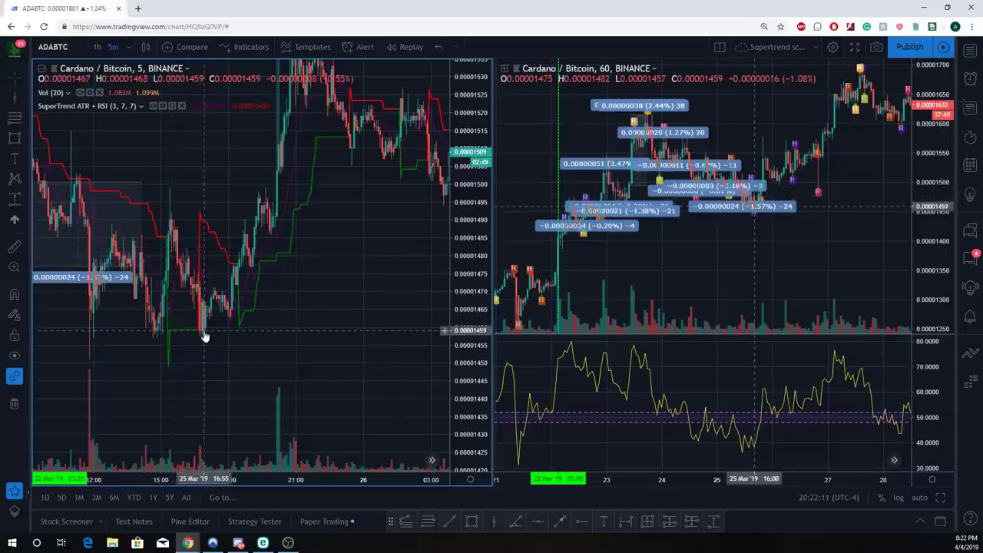
click(14, 200)
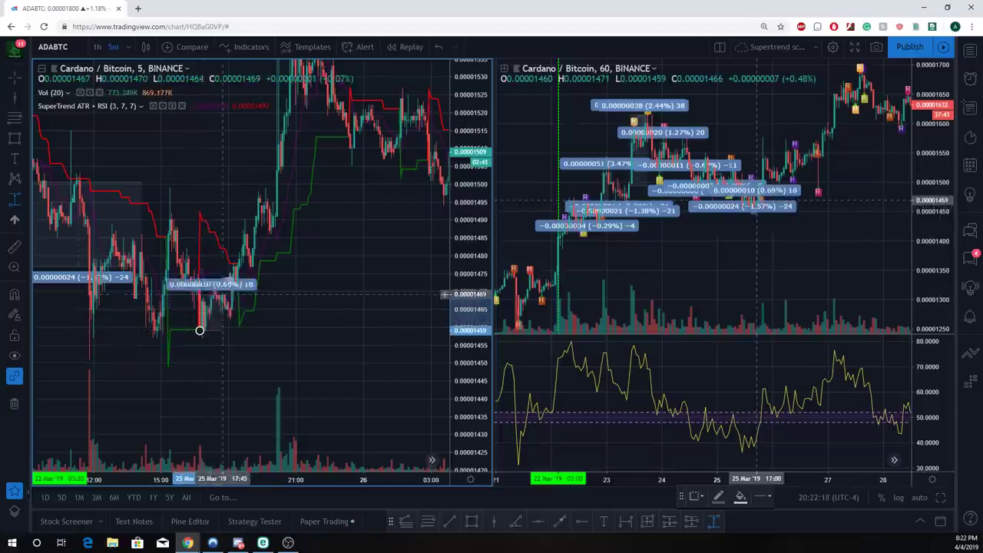
click(237, 261)
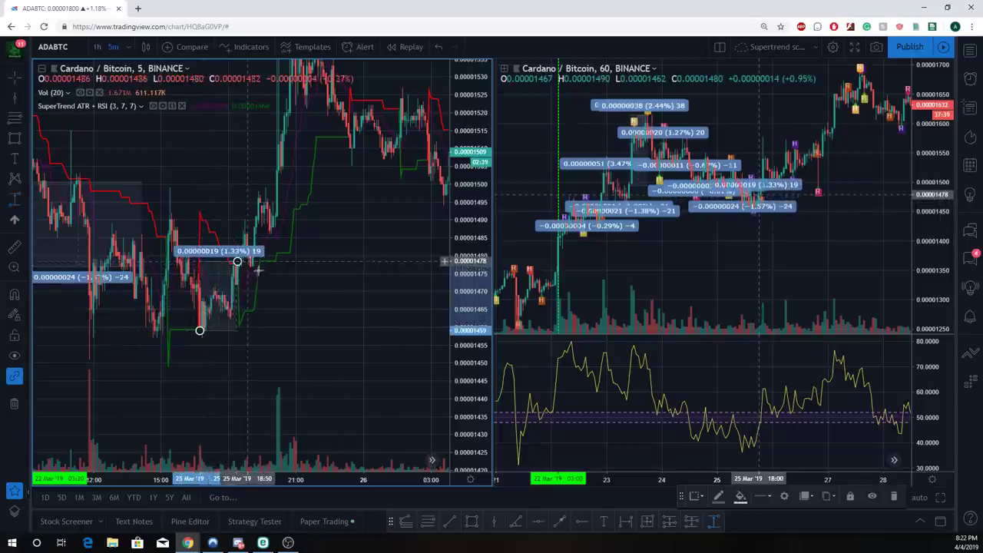
mouse_move(334, 314)
mouse_down()
mouse_move(369, 336)
mouse_move(251, 353)
mouse_move(292, 352)
mouse_up()
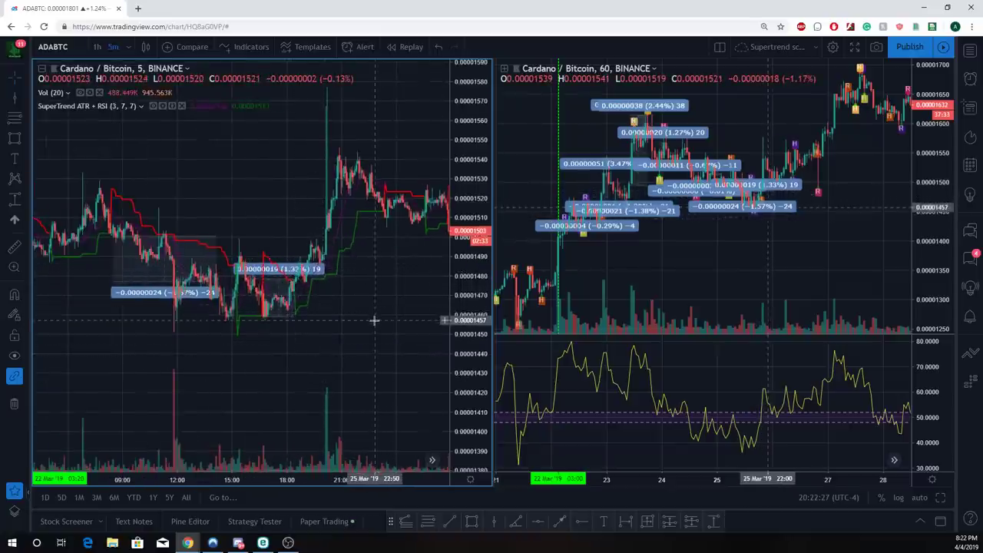
drag(398, 336, 316, 344)
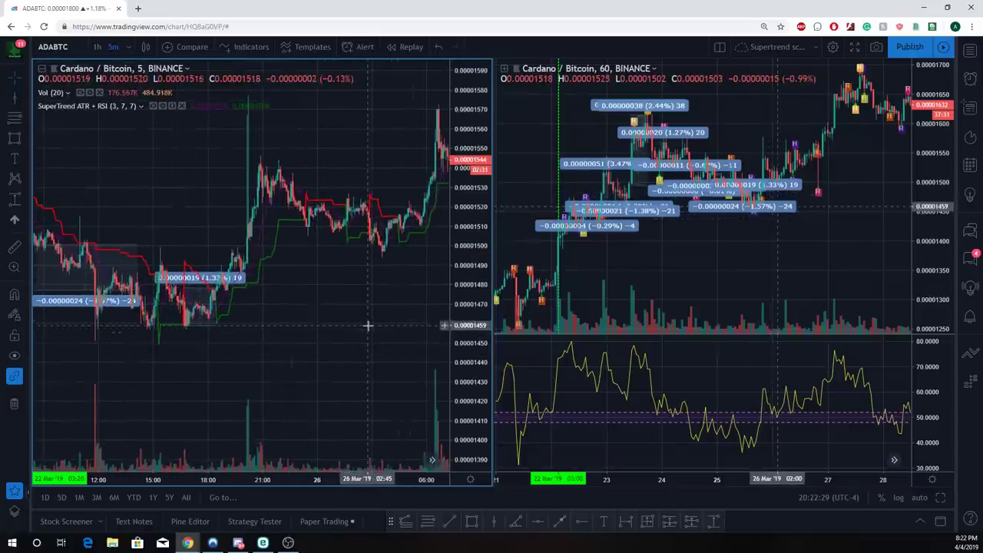
drag(391, 330, 312, 338)
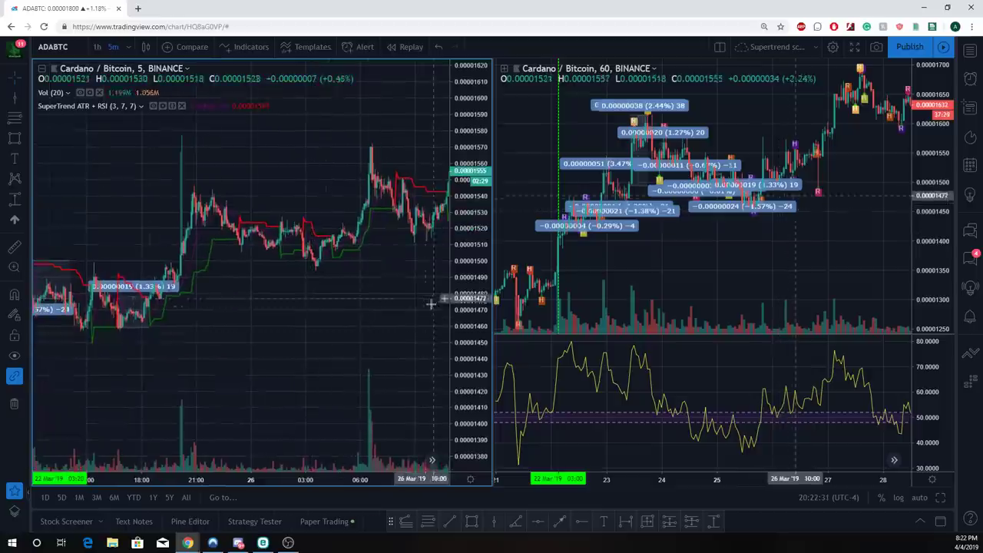
drag(392, 324, 380, 324)
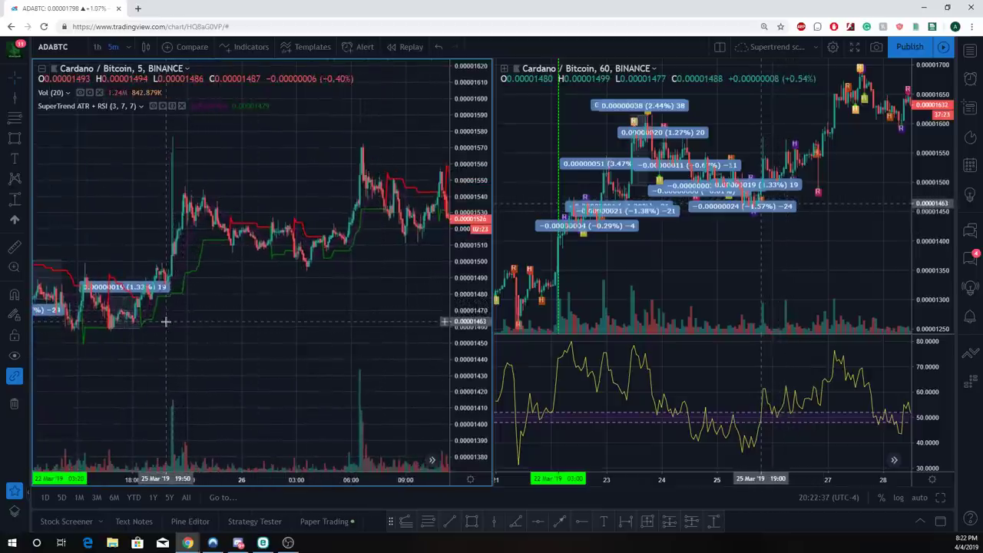
drag(168, 317, 324, 319)
scroll(323, 318, up, 2)
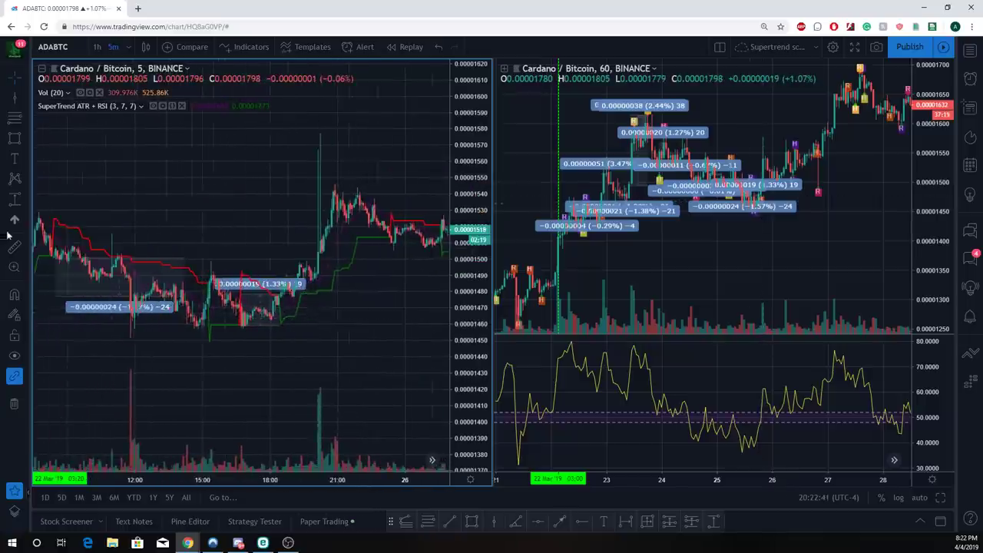
click(19, 201)
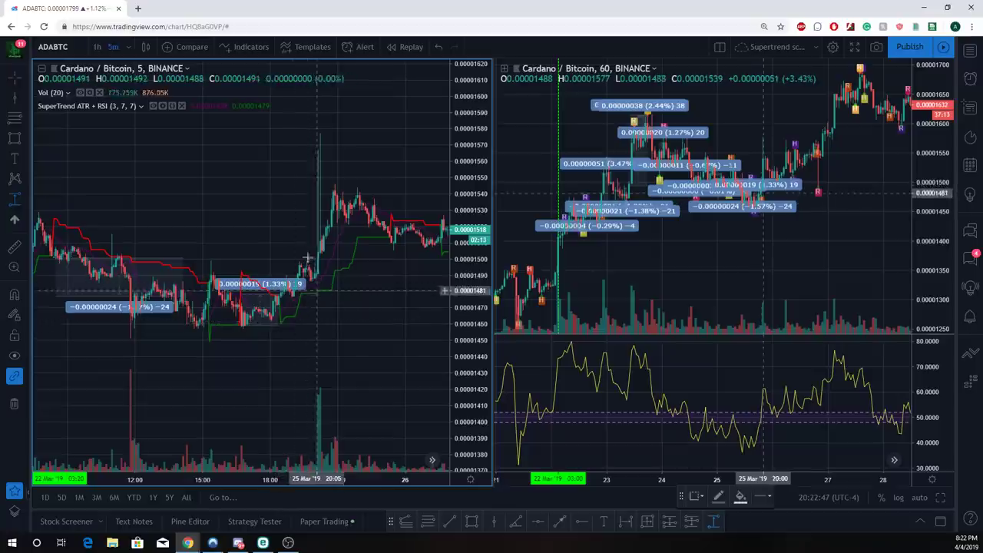
scroll(393, 305, down, 2)
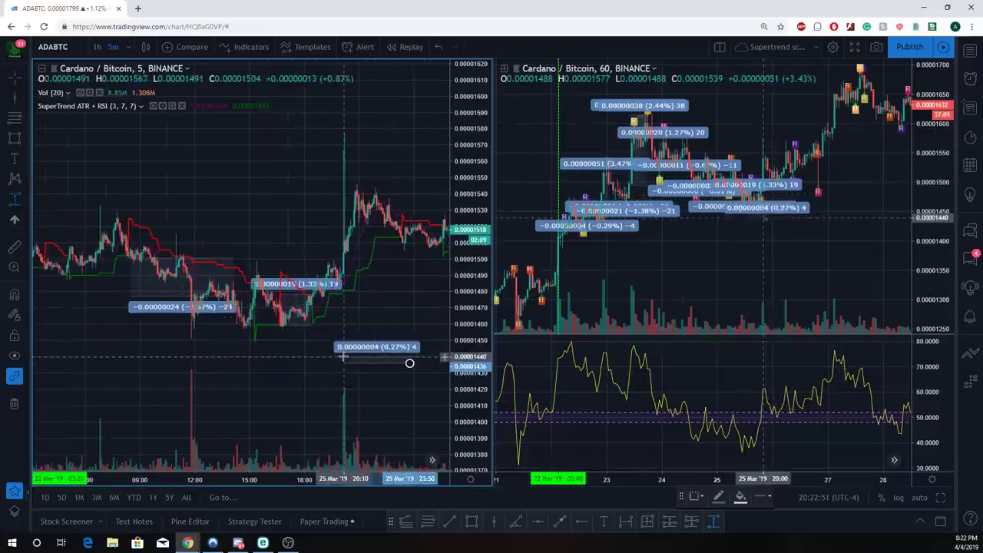
- Draw a price range from 0.00001516 at 04:30 on 26 March up to about 0.00001537 on the 5-minute chart
drag(402, 323, 56, 335)
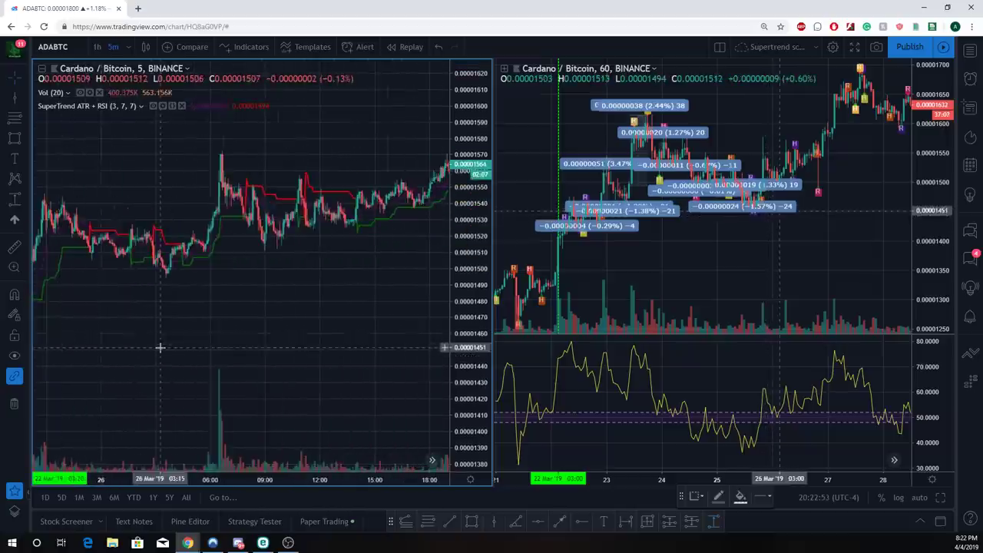
scroll(215, 307, up, 3)
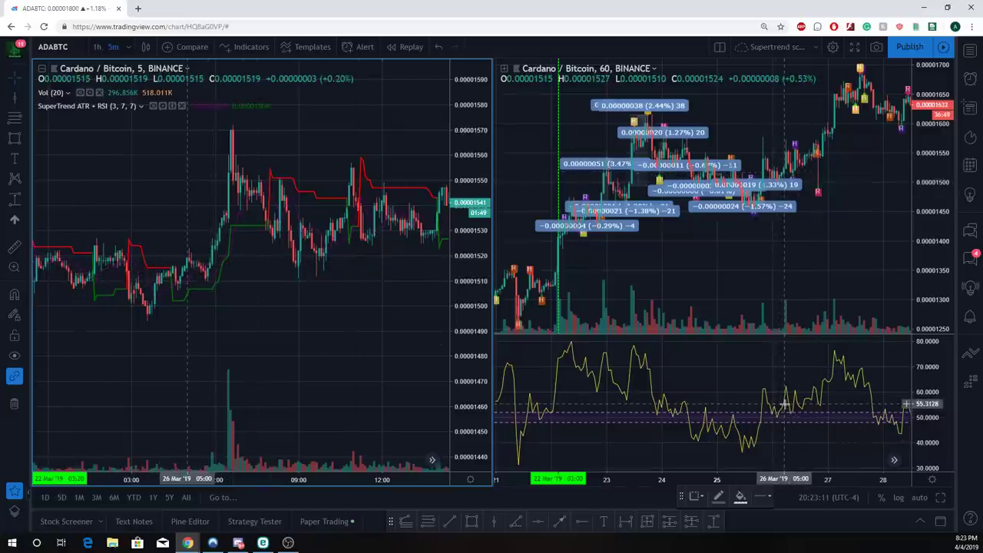
click(13, 198)
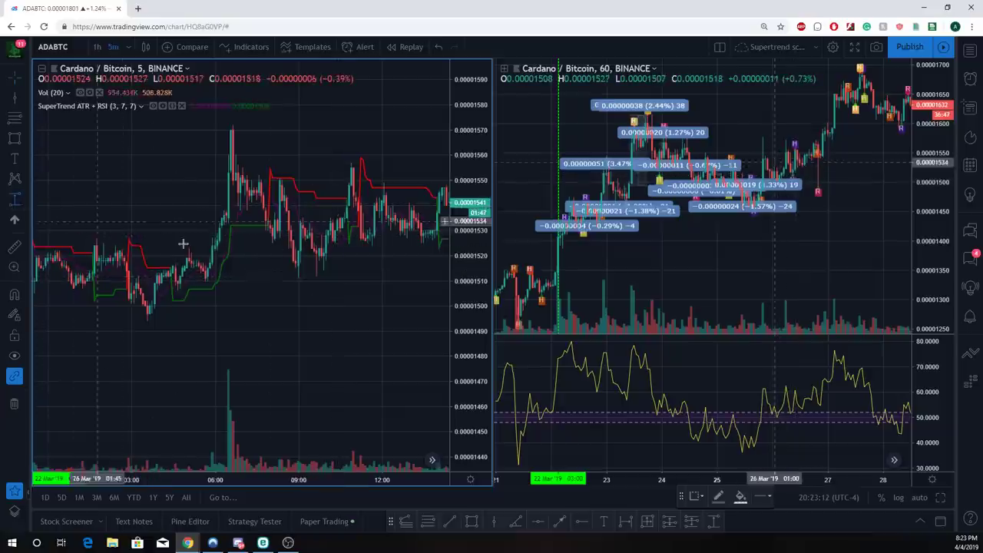
click(172, 265)
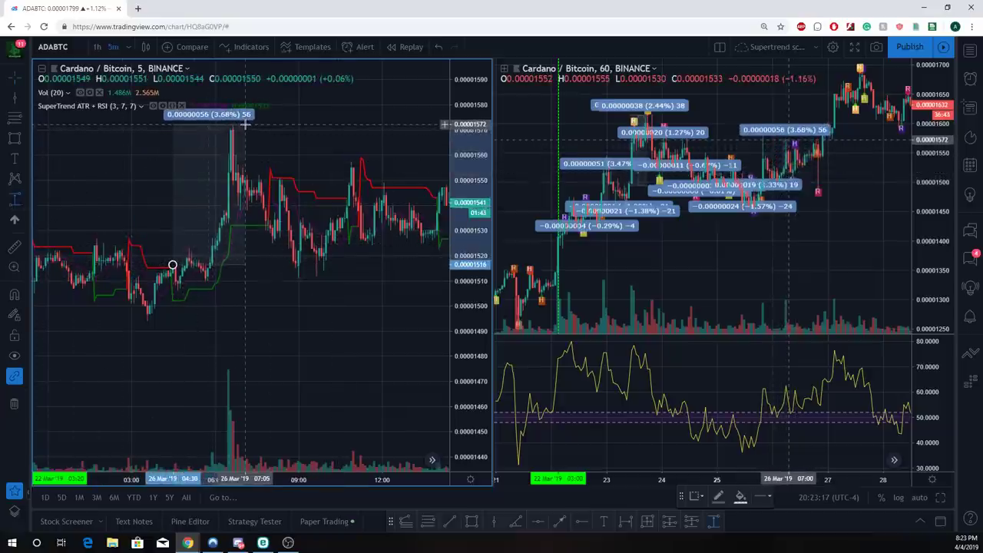
click(249, 211)
- Draw a price range from 0.00001548 at the green signal after 14:00 on 26 March to about 0.00001551 at the red signal after 20:00
drag(361, 333, 230, 328)
drag(383, 344, 272, 417)
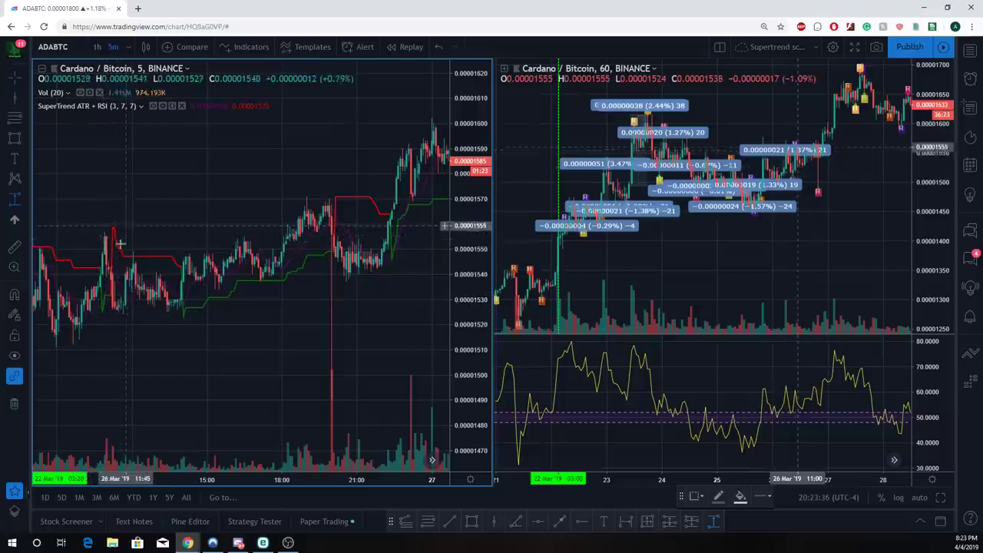
shift+click(185, 254)
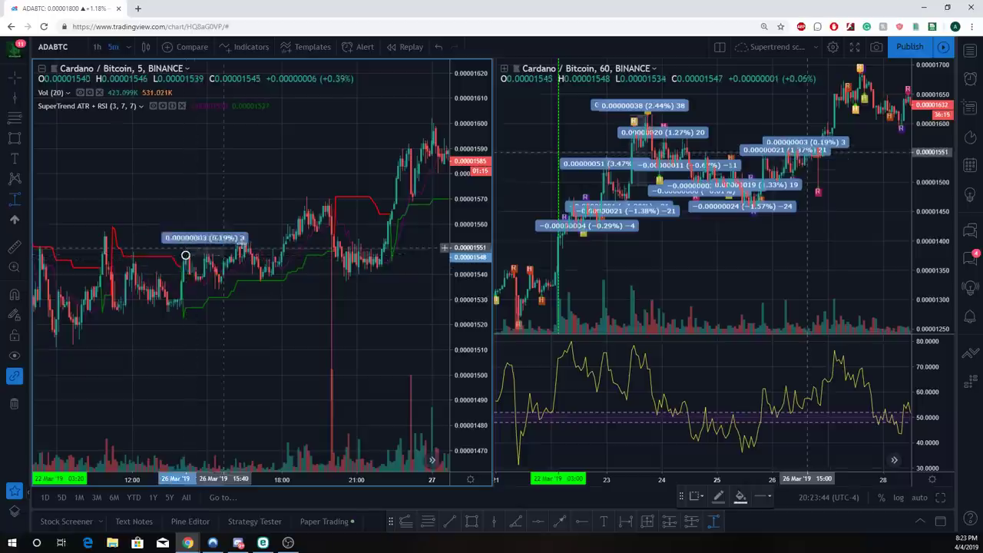
click(340, 248)
- Examine the 5-minute candles and Supertrend line around the sharp drop at 23:10 on 26 March
scroll(401, 338, down, 2)
drag(401, 338, 253, 358)
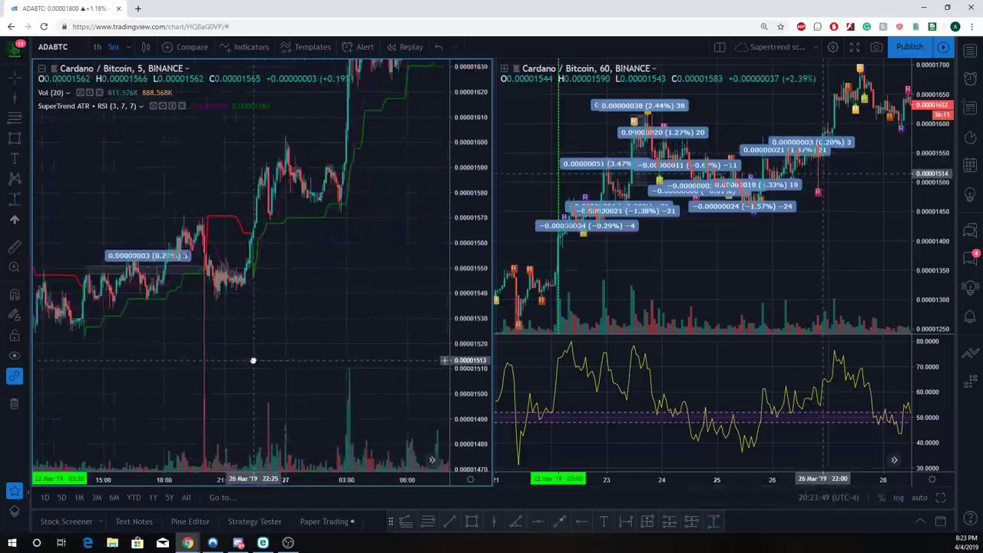
drag(459, 278, 338, 361)
click(14, 199)
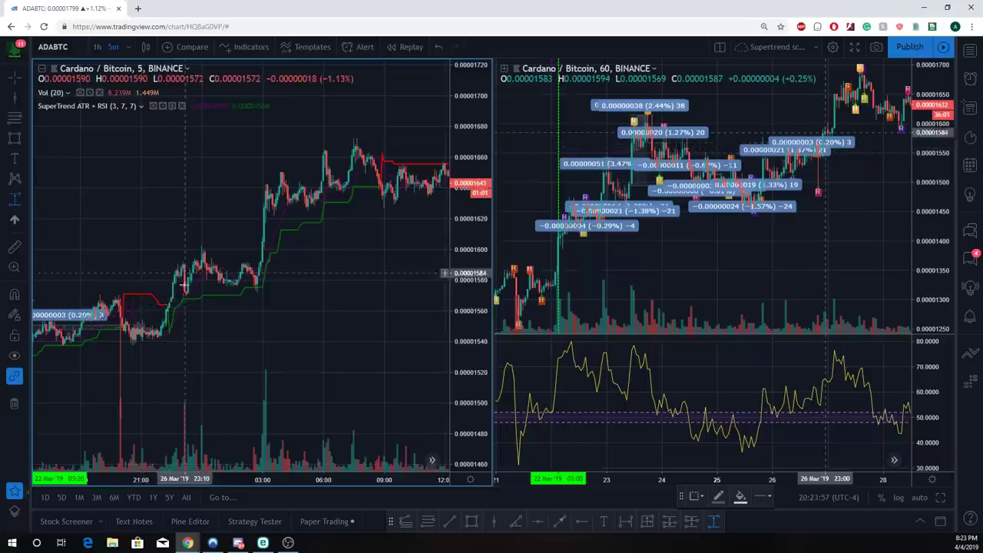
drag(190, 306, 391, 311)
scroll(391, 311, up, 5)
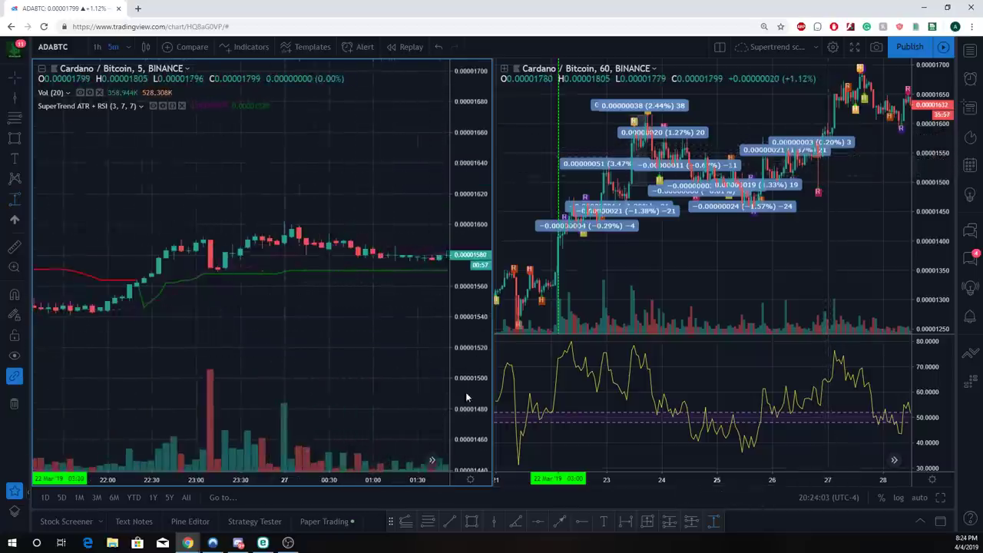
scroll(329, 283, up, 3)
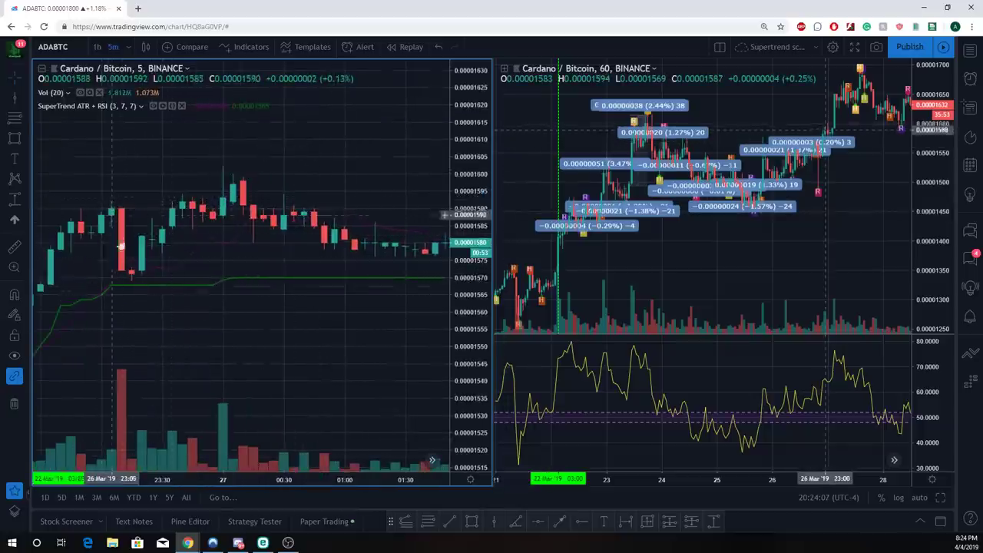
scroll(142, 300, up, 2)
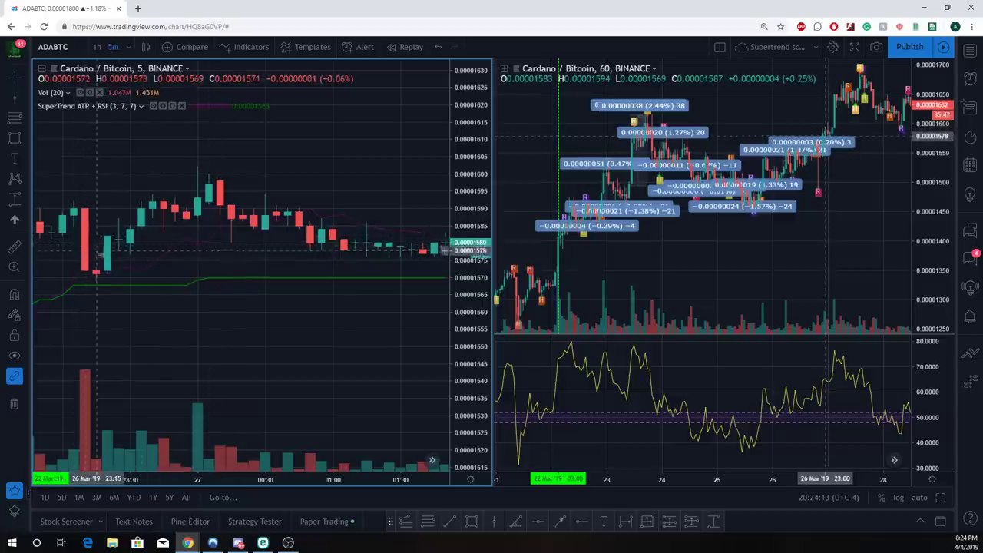
scroll(113, 304, down, 1)
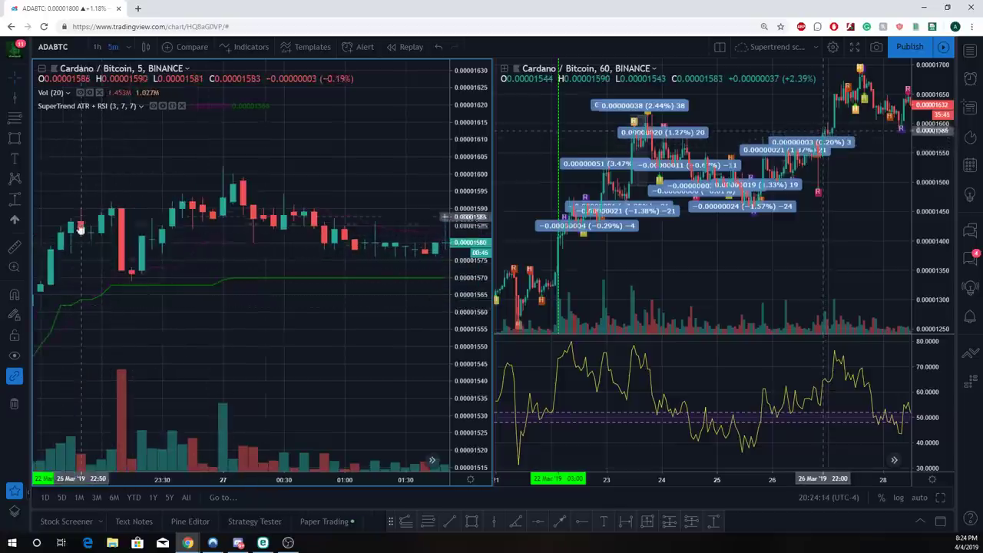
scroll(56, 223, up, 1)
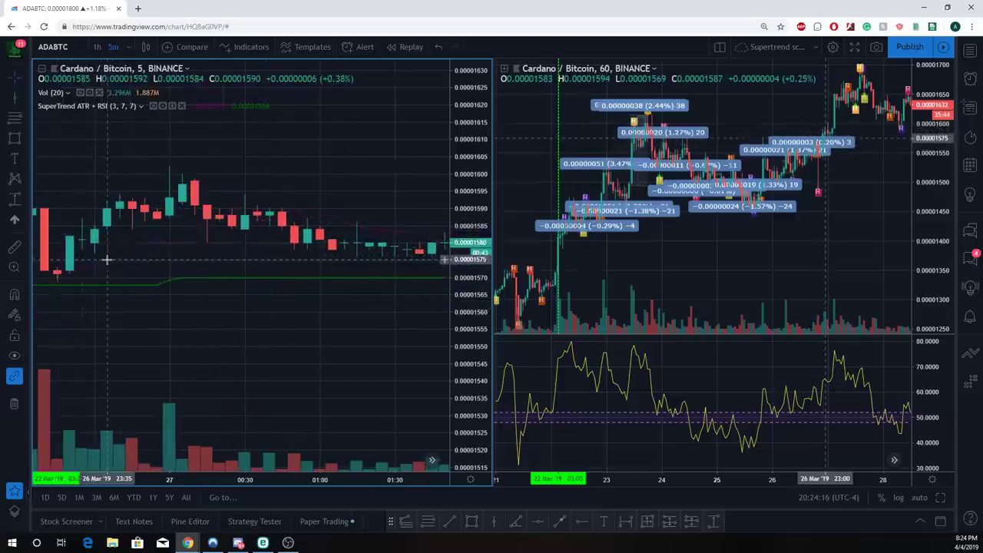
scroll(62, 195, down, 1)
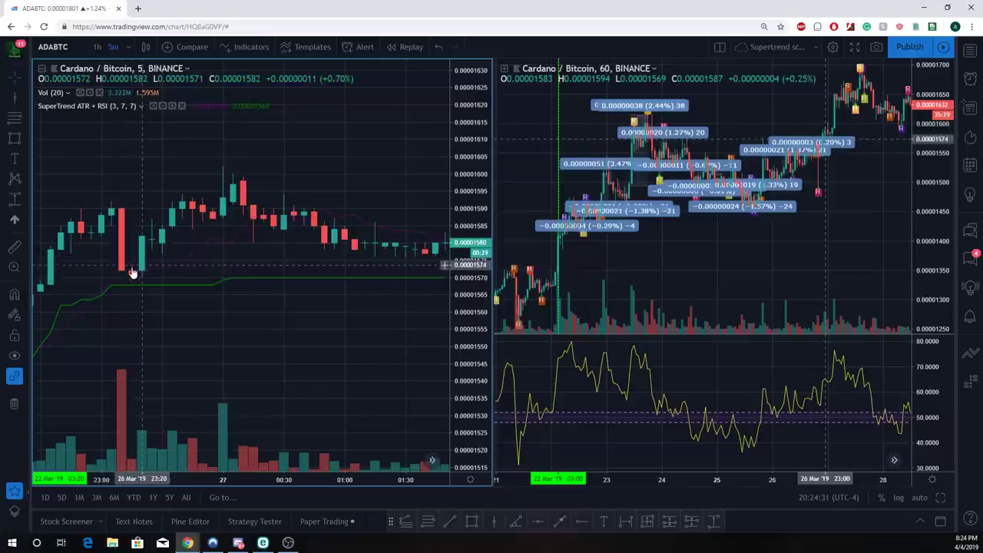
- Draw a price range from 0.00001582 at 23:20 on 26 March to 0.00001581 near 01:00 on 27 March
click(14, 198)
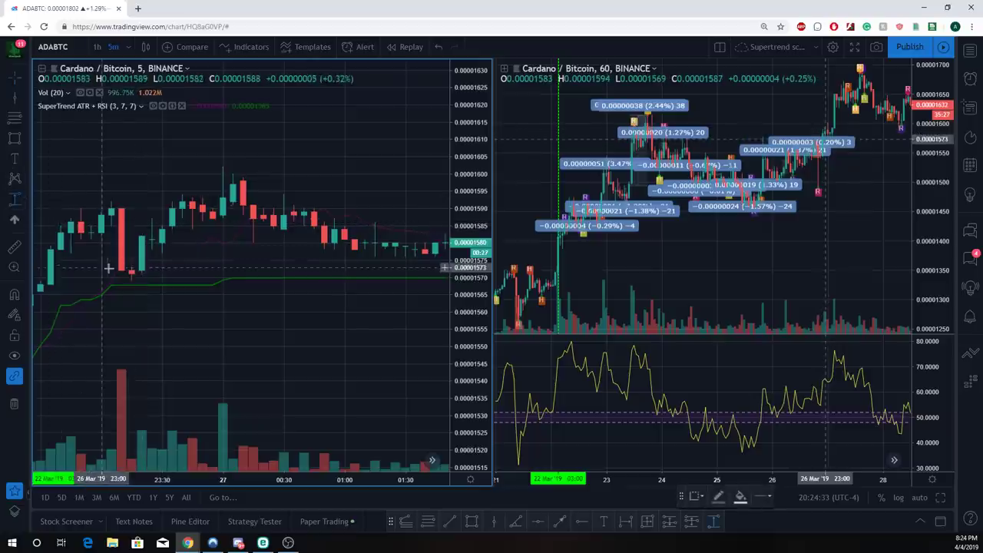
click(141, 236)
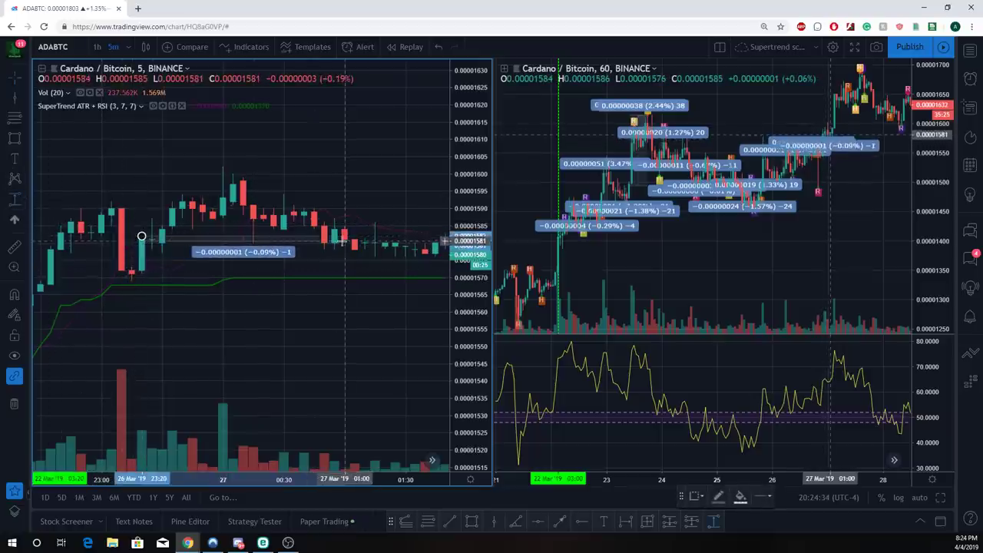
click(344, 242)
- Extend the end of the 23:20 price range to 0.00001635 at the red signal around 09:05 on 27 March
scroll(439, 356, down, 4)
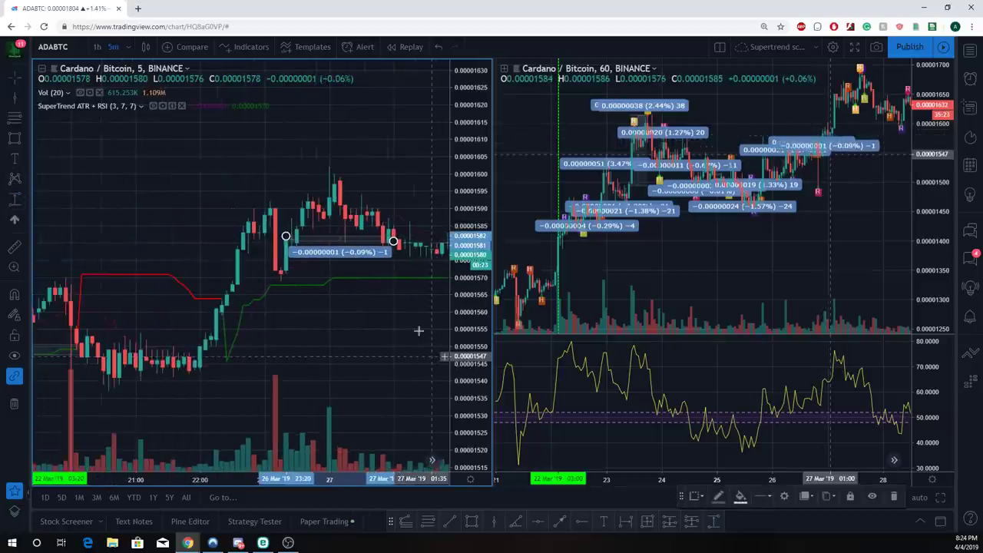
drag(376, 347, 192, 388)
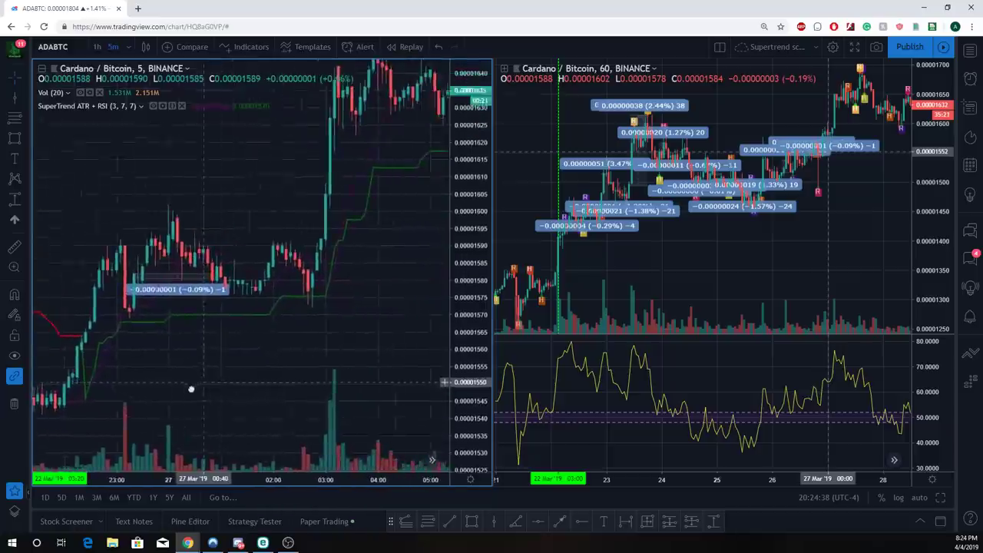
mouse_move(209, 289)
mouse_down()
mouse_move(221, 218)
mouse_move(334, 222)
mouse_move(411, 189)
mouse_move(309, 375)
mouse_move(272, 372)
mouse_up()
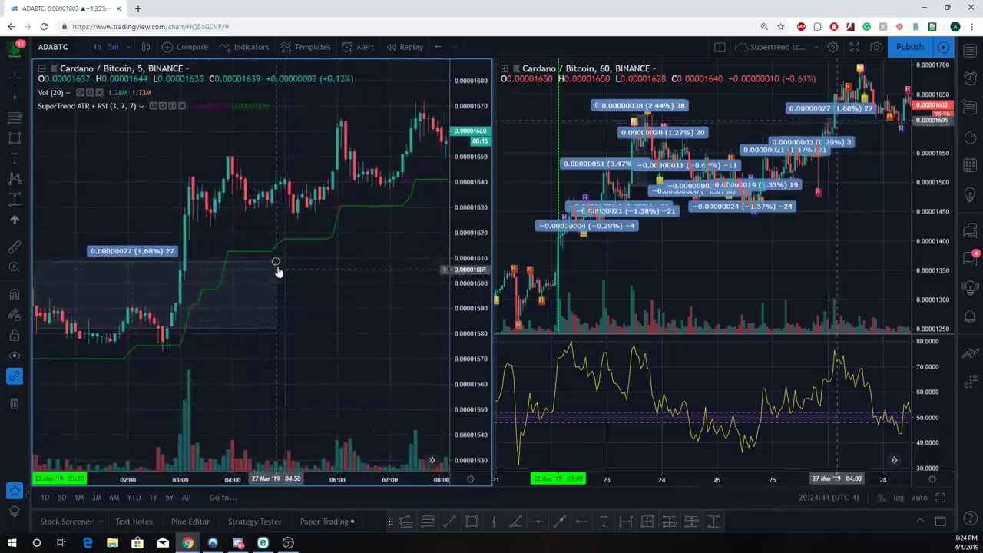
drag(277, 263, 397, 126)
scroll(388, 230, down, 3)
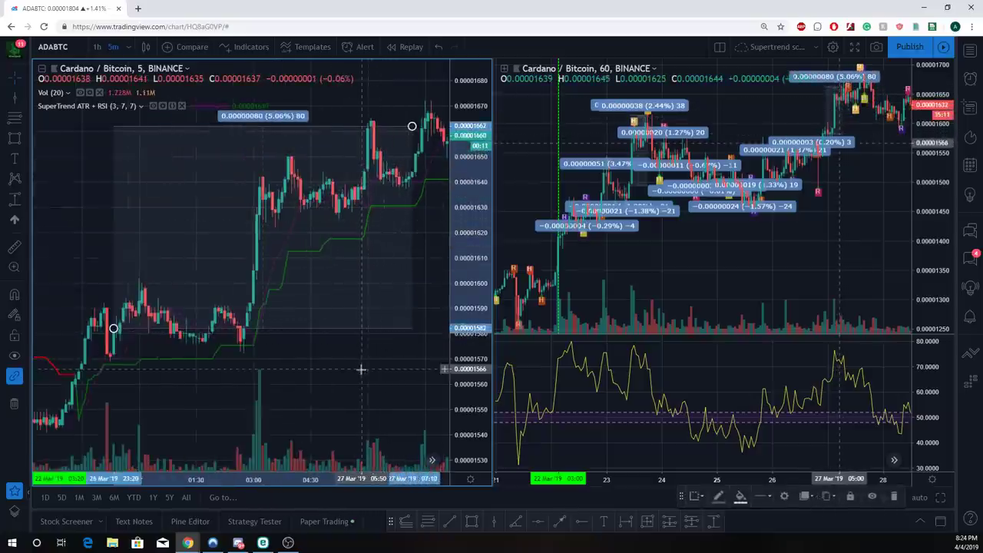
click(251, 396)
drag(220, 343, 165, 349)
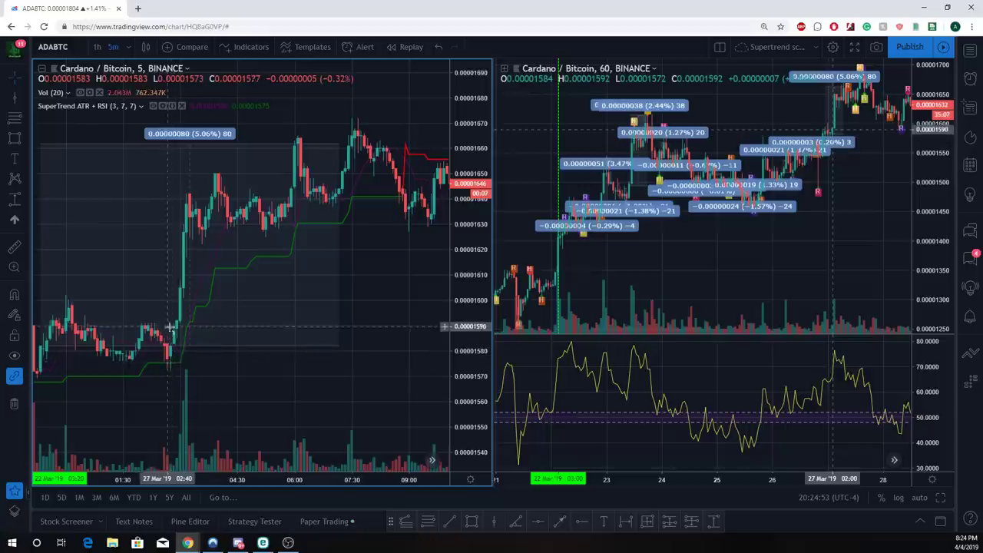
scroll(379, 349, down, 3)
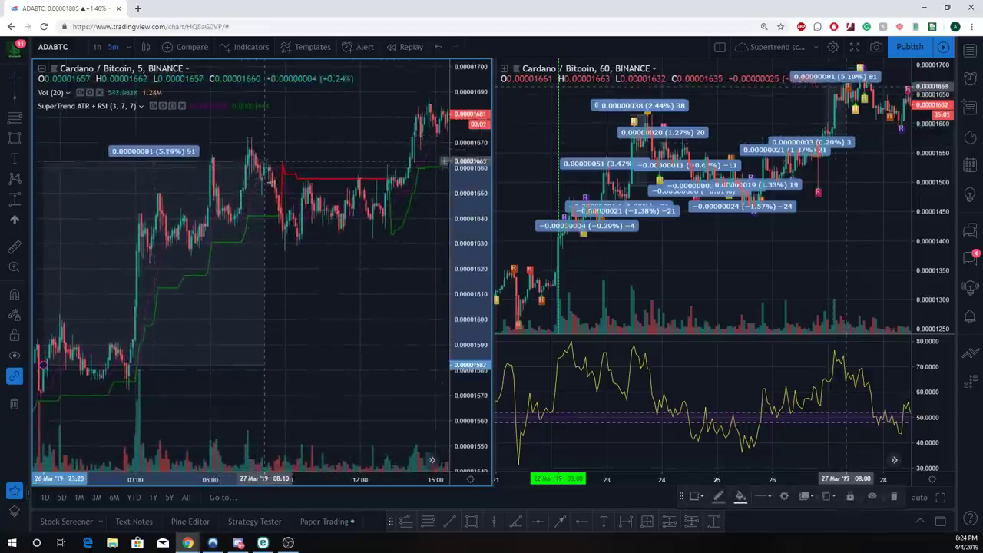
click(286, 220)
scroll(378, 294, down, 2)
drag(417, 325, 238, 347)
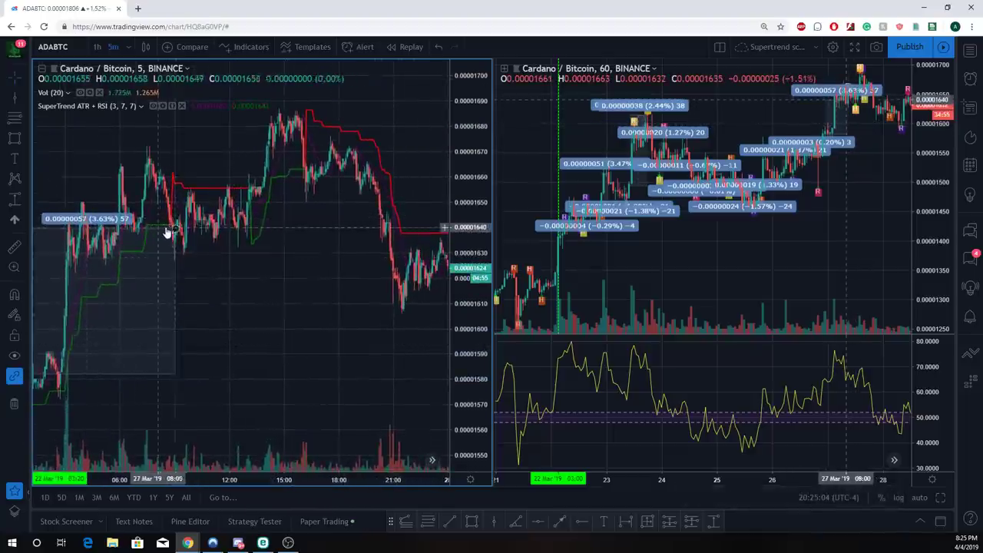
drag(176, 233, 175, 240)
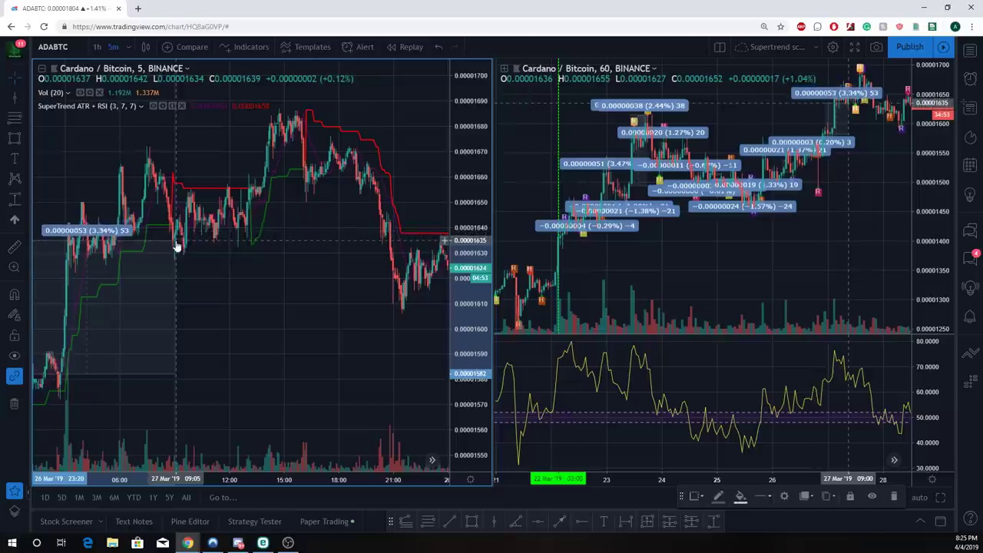
- Draw a price range from 0.00001657 at the green signal near 13:00 on 27 March to 0.00001663 at the red signal near 16:00
scroll(302, 297, down, 2)
mouse_move(345, 314)
mouse_down()
mouse_move(296, 340)
mouse_move(276, 219)
mouse_up()
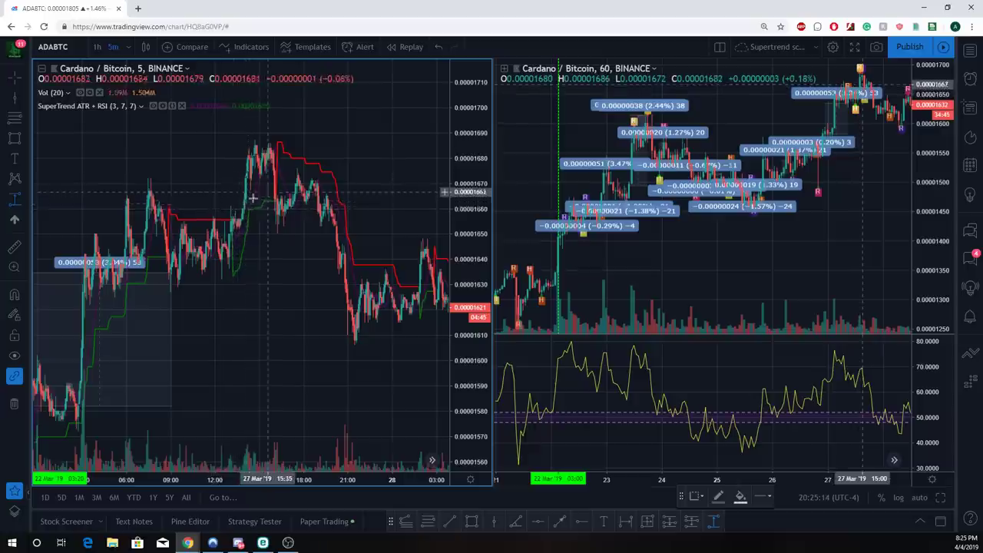
click(230, 216)
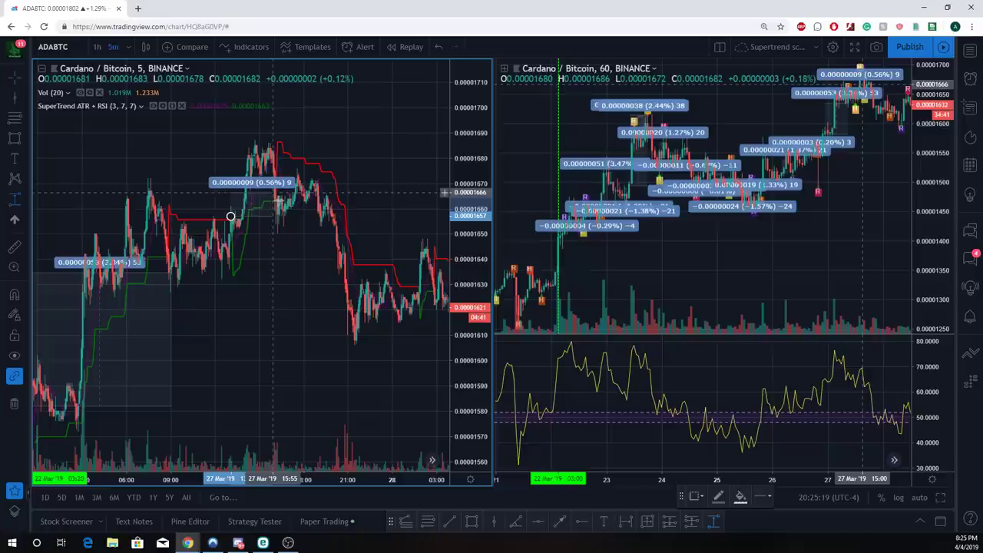
- Draw a price range from 0.00001665 at 21:55 on 28 March to about 0.00001698 near 00:30 on 29 March
scroll(346, 322, down, 4)
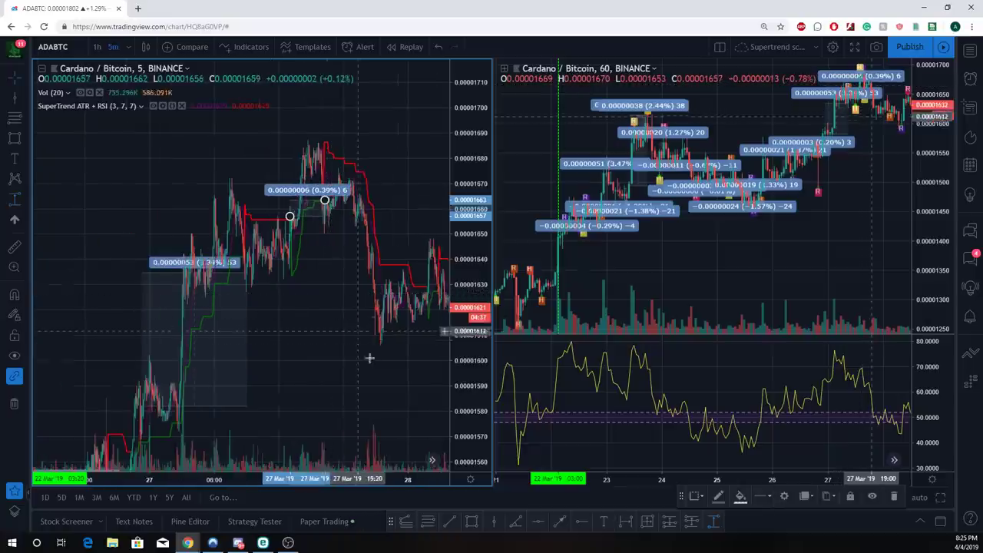
drag(274, 320, 228, 307)
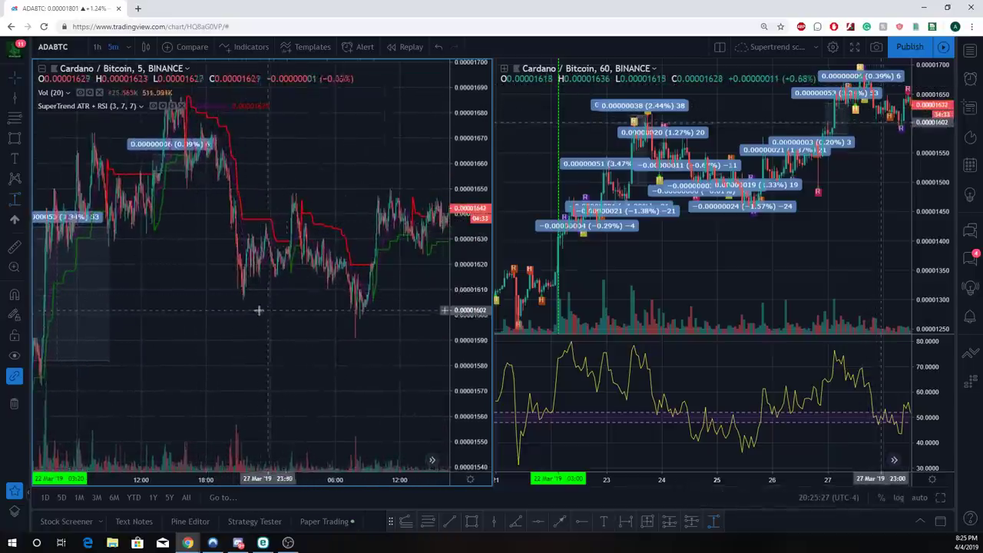
drag(281, 323, 193, 333)
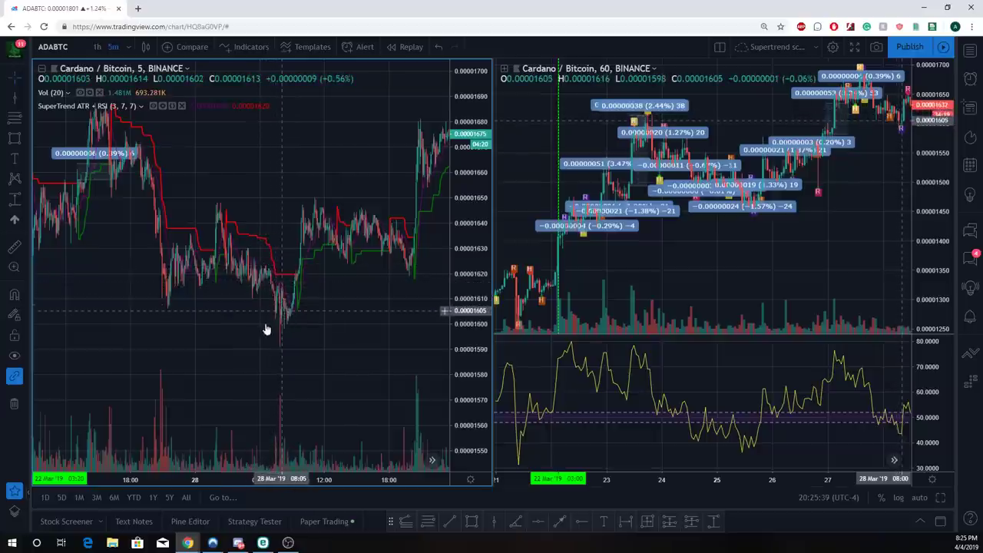
scroll(291, 347, up, 4)
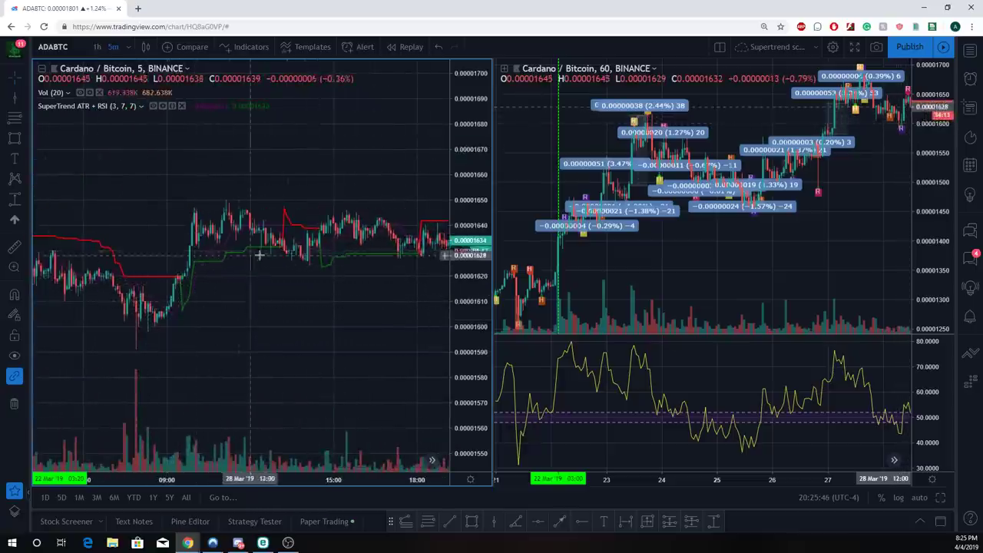
drag(329, 330, 384, 355)
scroll(384, 355, up, 5)
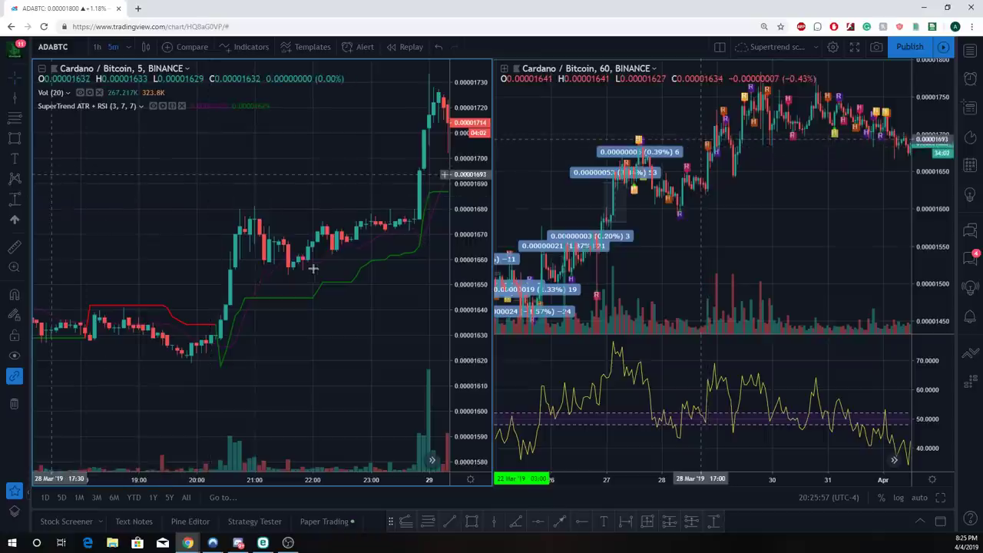
shift+click(307, 245)
click(415, 171)
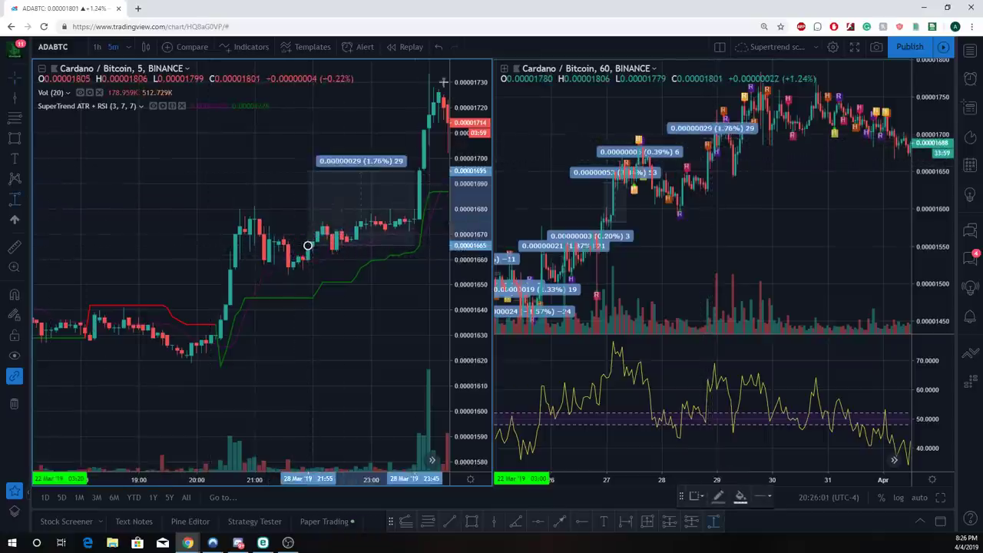
click(444, 80)
drag(354, 325, 180, 373)
drag(228, 137, 255, 223)
- Draw a price range from 0.00001711 near 03:00 on 29 March to 0.00001701 at the red signal at 04:10
drag(292, 268, 312, 347)
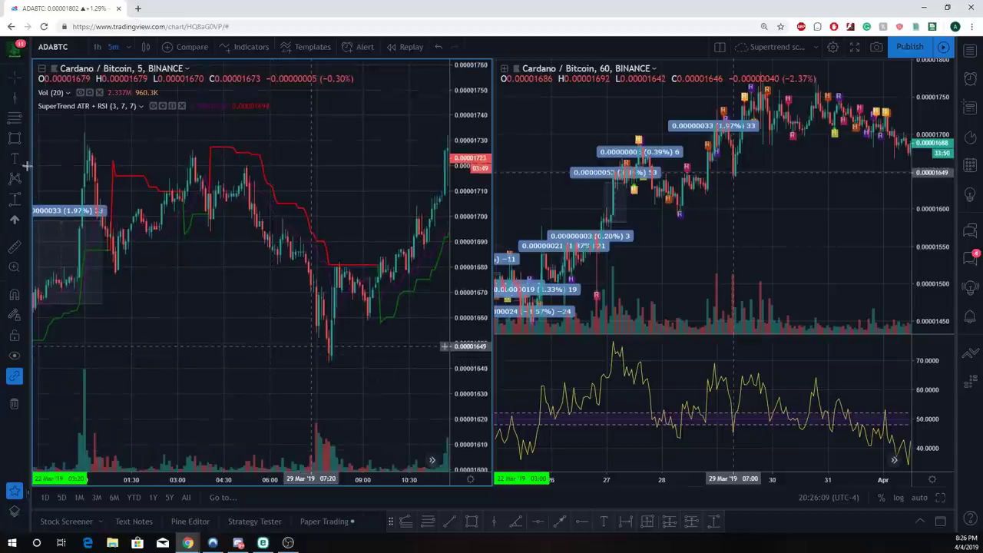
drag(161, 196, 230, 195)
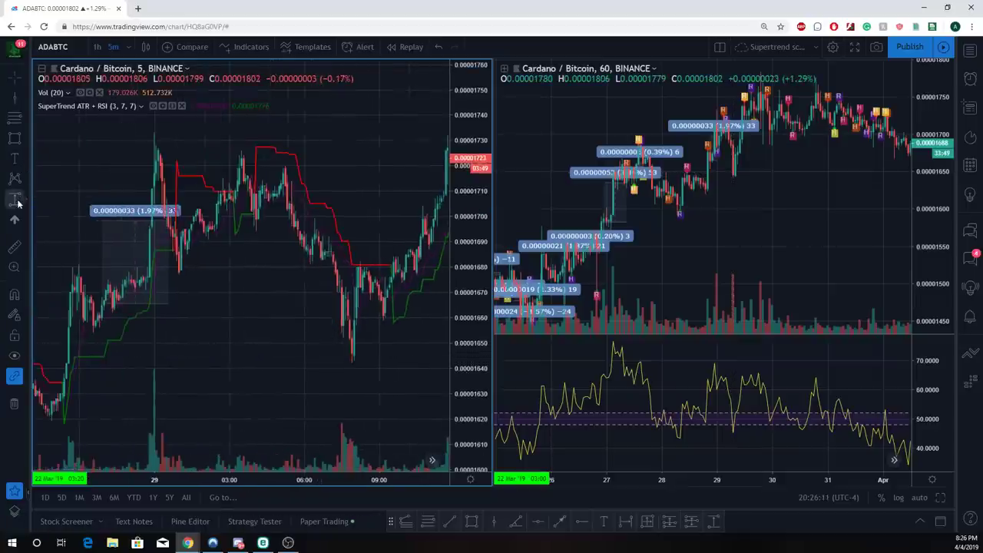
click(231, 188)
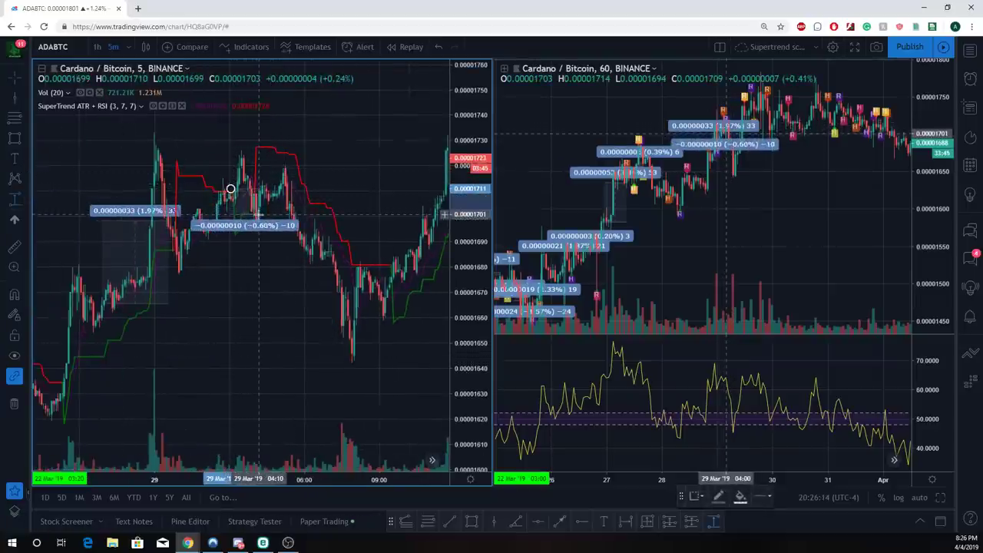
click(258, 215)
- Draw a price range from 0.00001679 at 10:00 on 29 March to about 0.00001745 near 13:10
drag(373, 369, 274, 307)
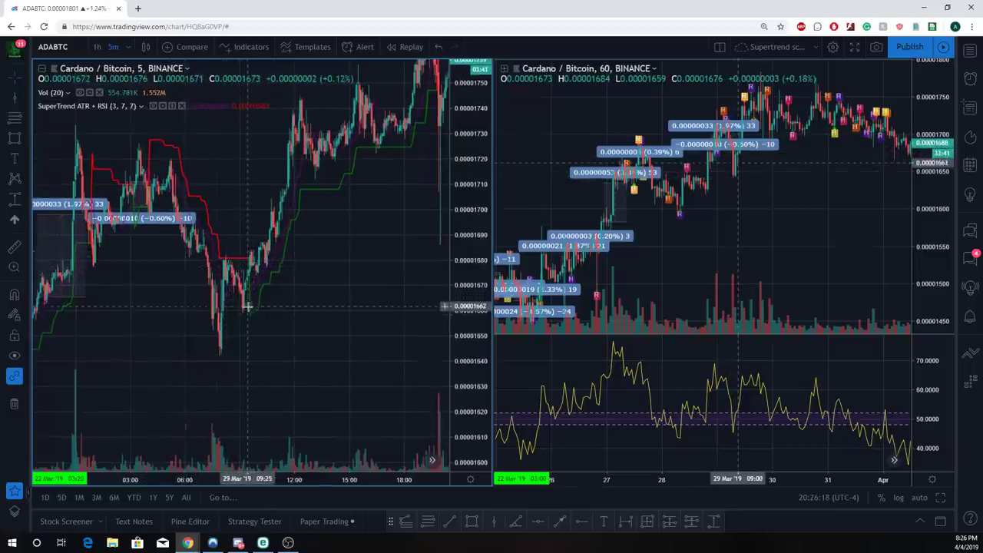
scroll(371, 320, up, 5)
scroll(404, 324, up, 1)
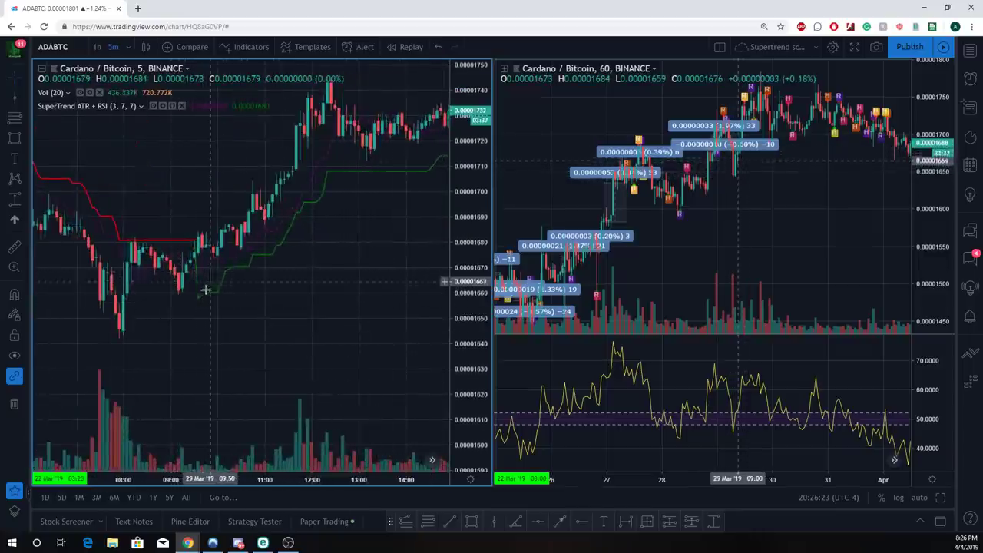
click(14, 198)
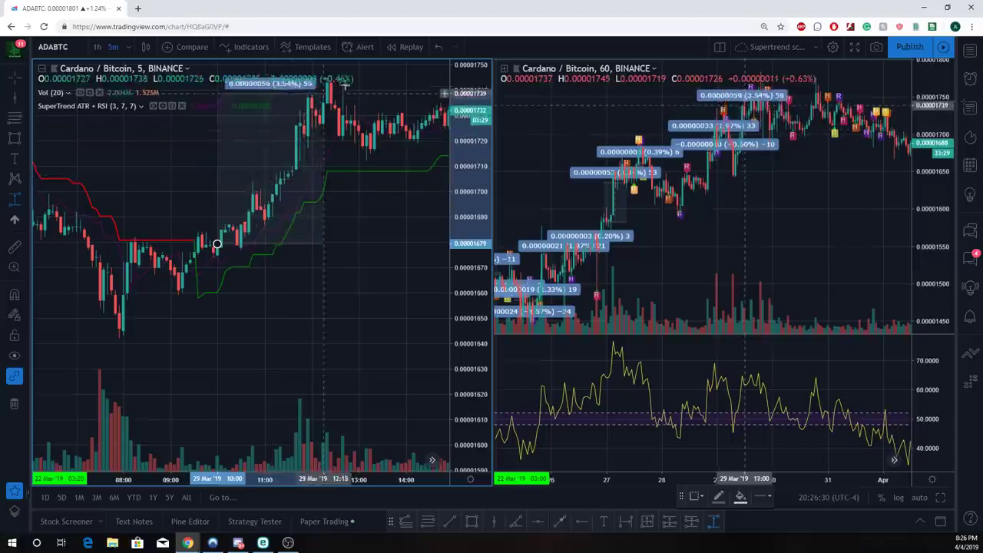
click(366, 77)
- Move the end of the 10:00 price range to about 0.00001743 at the red signal near 19:55 on 29 March
scroll(400, 266, down, 1)
drag(400, 267, 223, 384)
drag(215, 172, 320, 139)
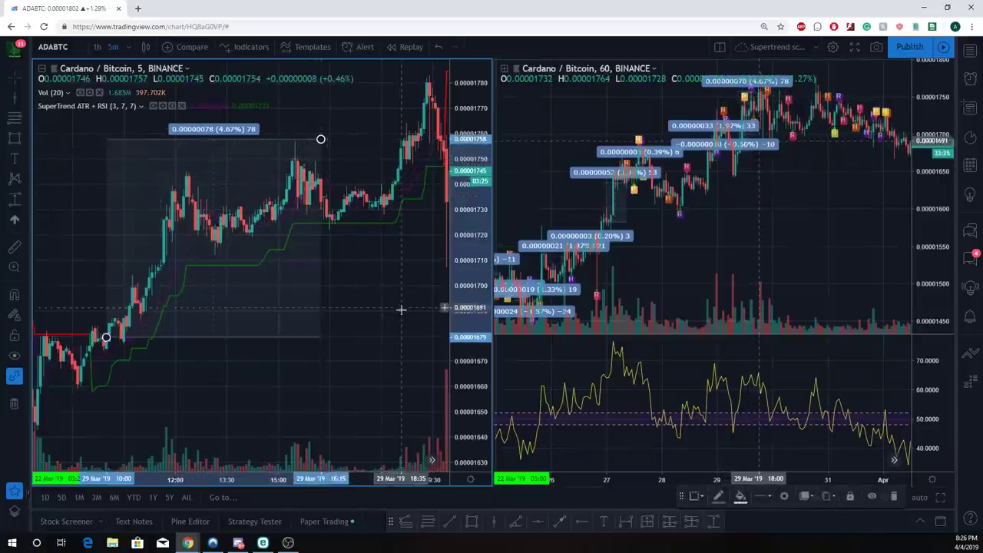
drag(401, 309, 281, 388)
drag(208, 202, 328, 136)
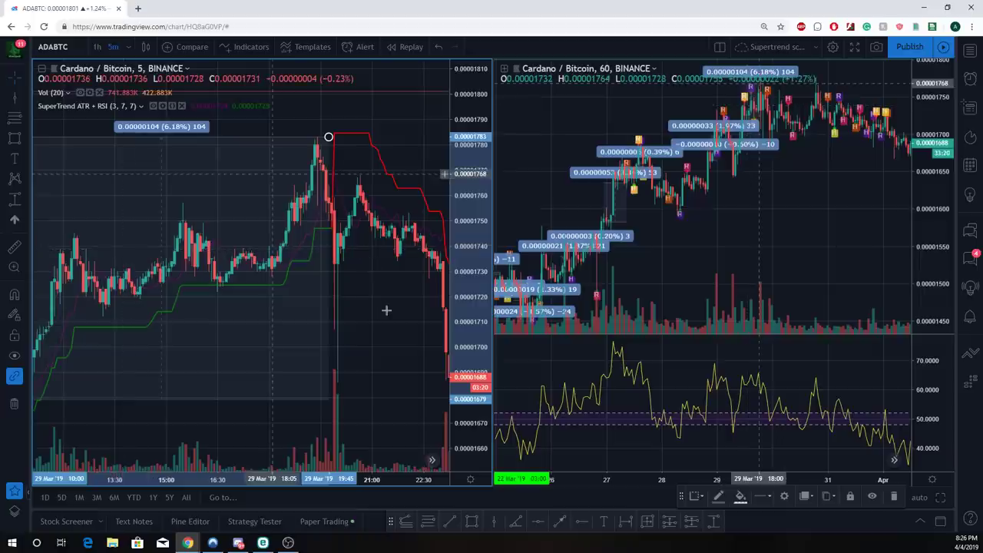
scroll(392, 338, down, 1)
drag(394, 347, 308, 333)
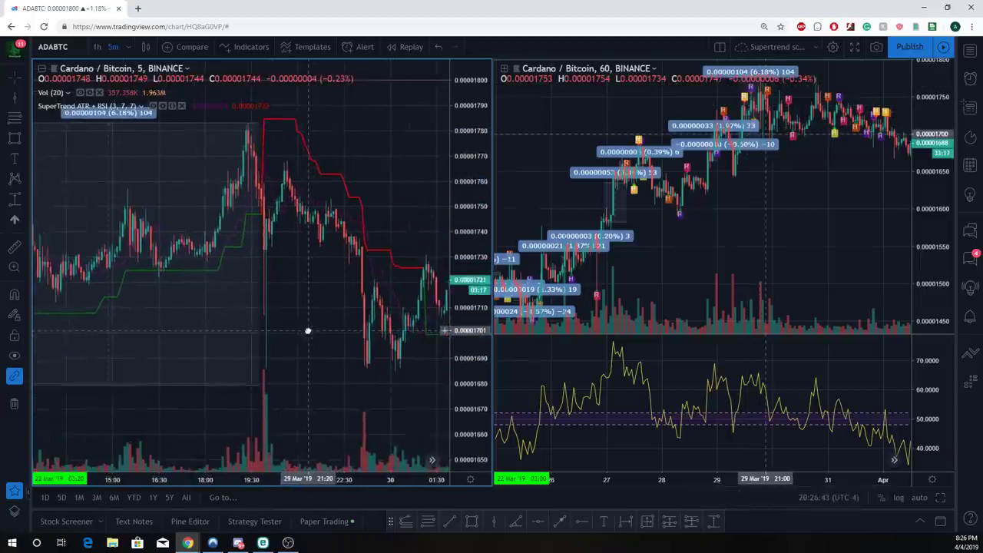
drag(261, 125, 266, 222)
scroll(333, 254, down, 2)
scroll(343, 272, down, 3)
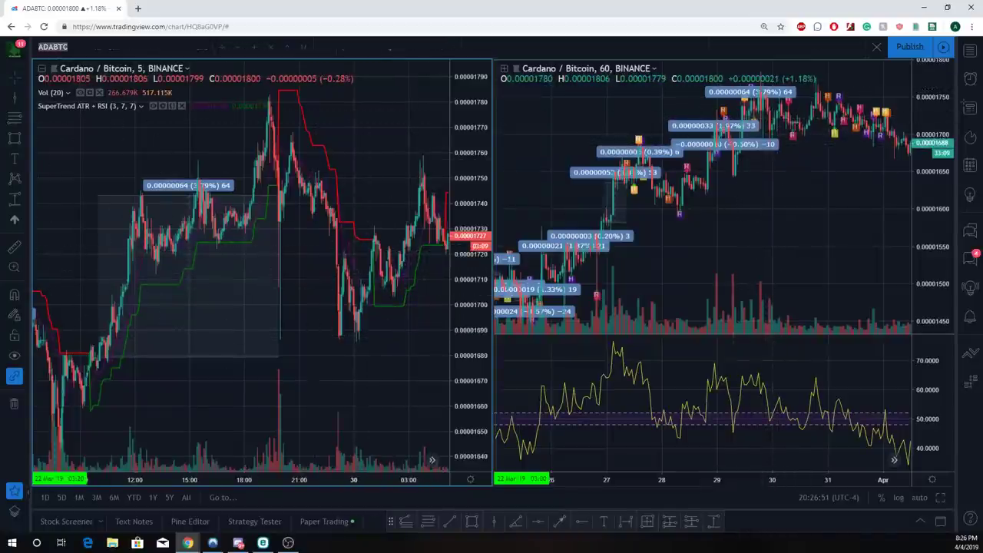
- Switch the charts to the XBTUSD symbol
text(XBT)
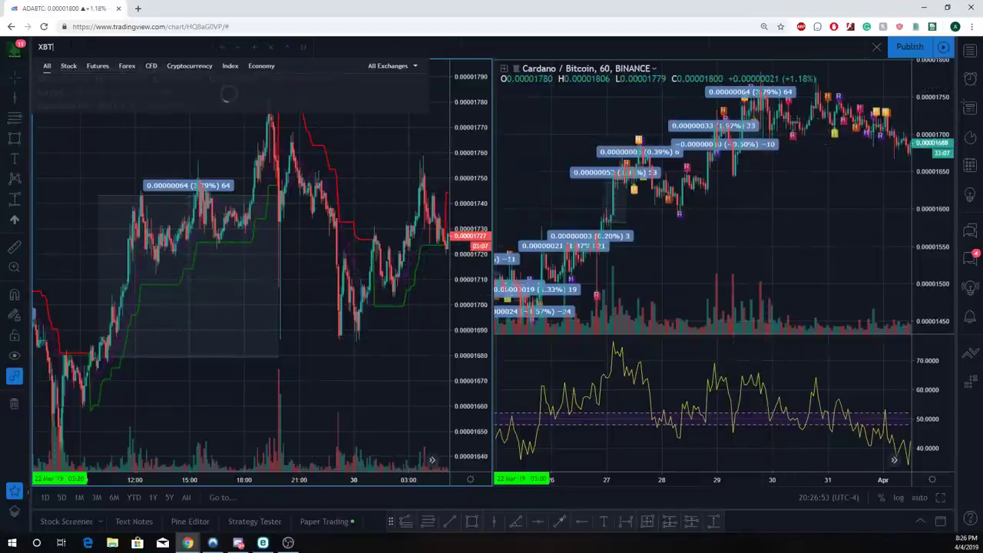
text(USD)
key(Return)
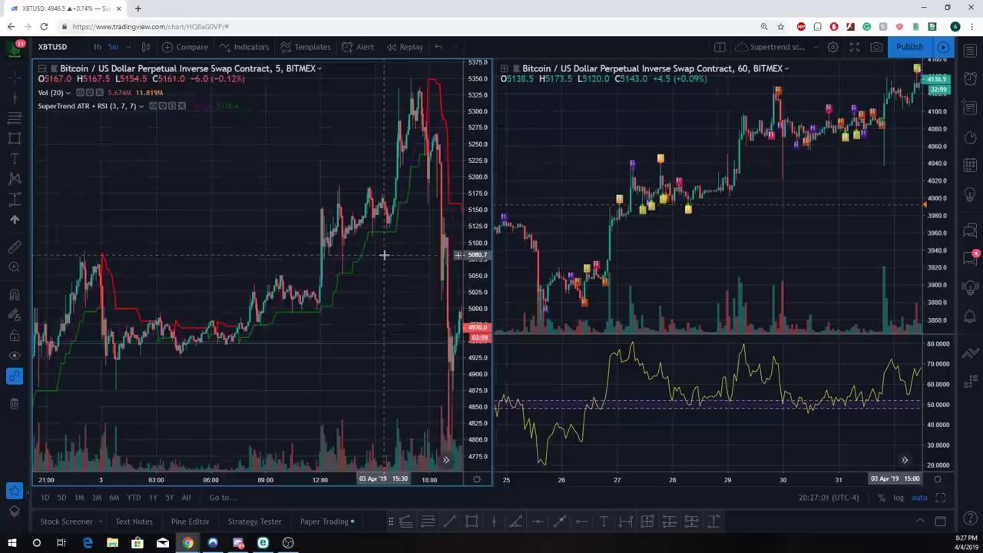
- Examine the run-up to the 2 April surge on the 1-hour RSI chart and the 5-minute Supertrend chart
drag(860, 251, 605, 252)
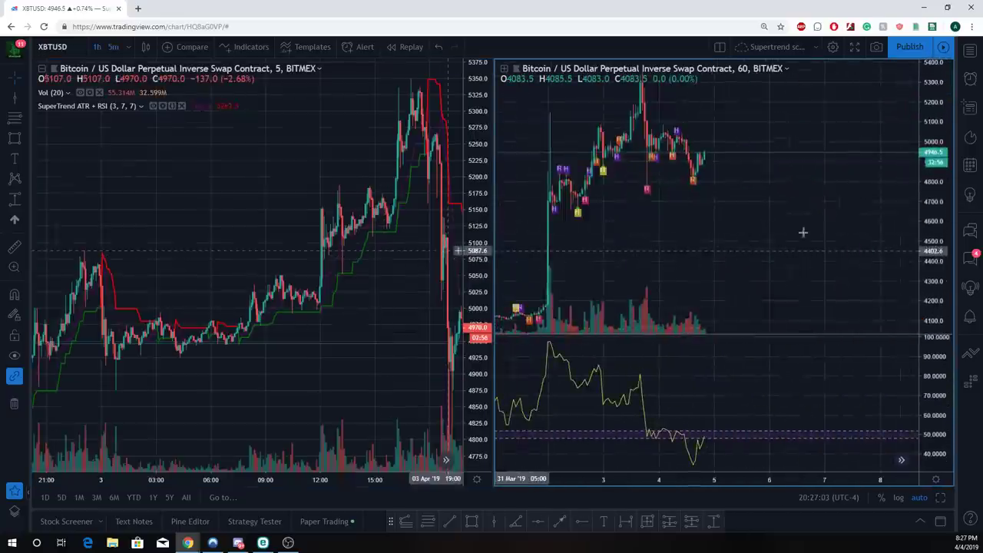
drag(672, 252, 921, 254)
scroll(813, 272, up, 2)
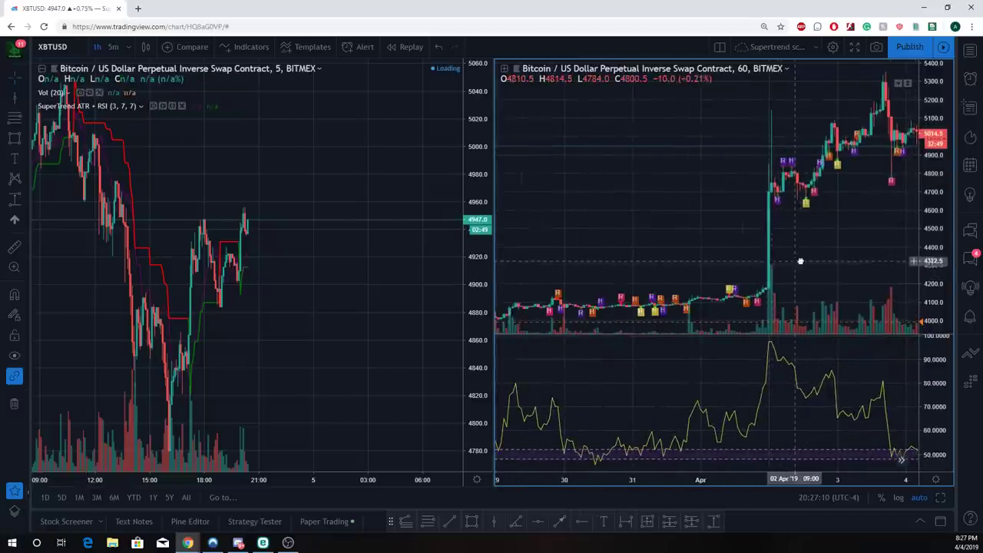
drag(796, 262, 869, 251)
scroll(878, 251, up, 3)
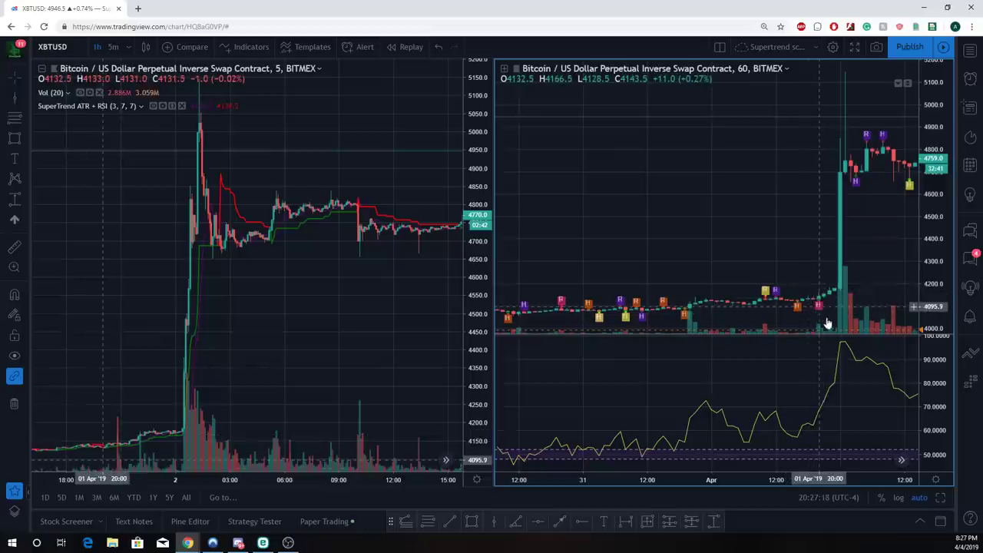
drag(161, 337, 370, 357)
scroll(371, 357, up, 5)
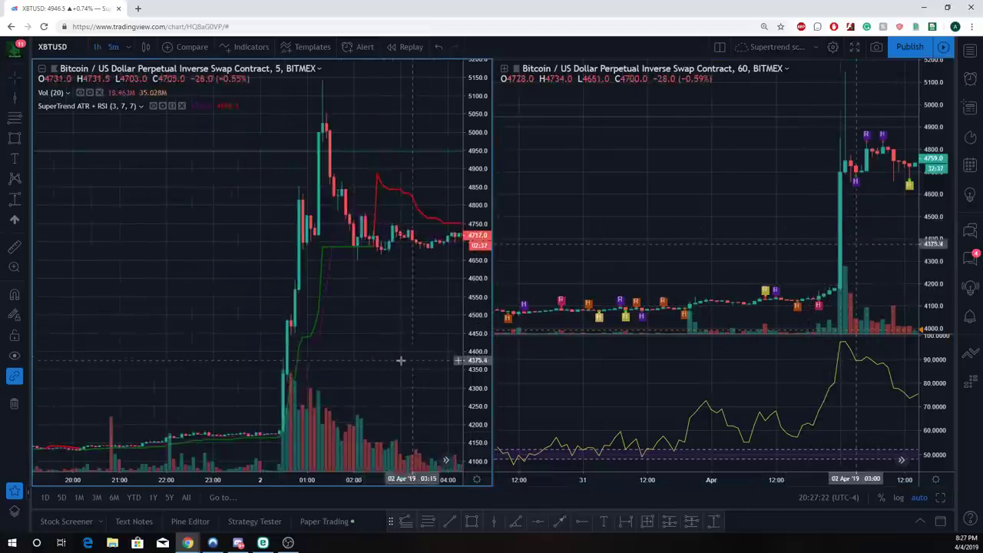
drag(202, 340, 325, 345)
scroll(259, 388, down, 2)
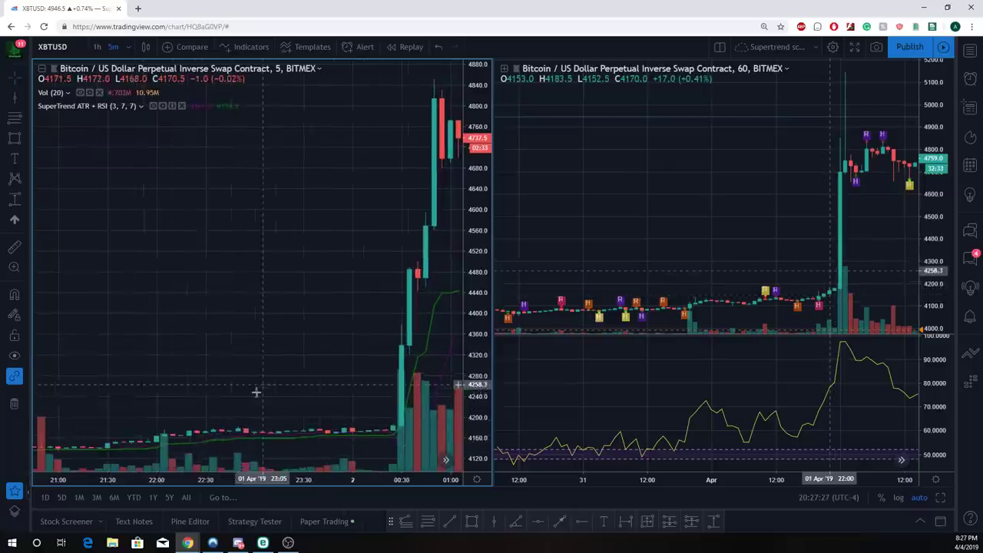
scroll(259, 397, down, 2)
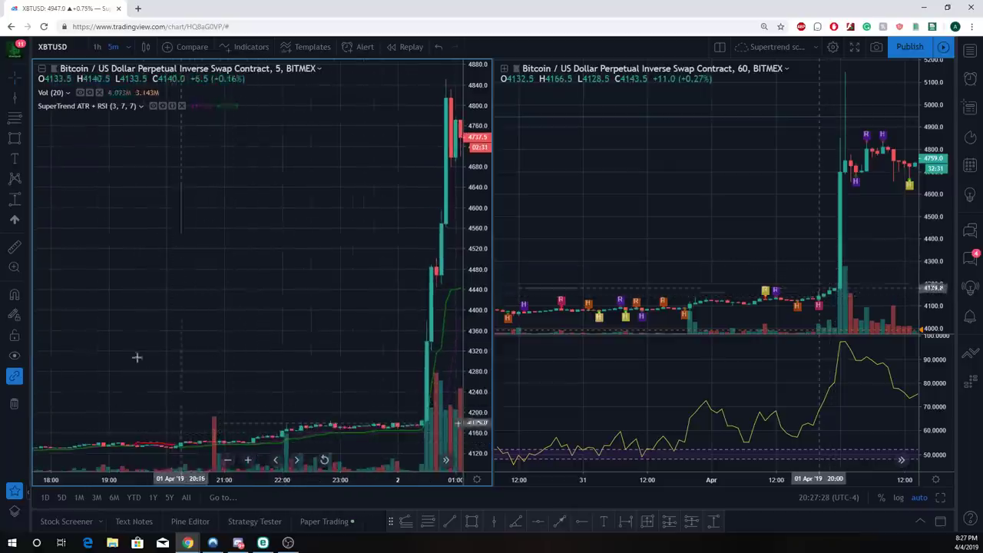
- Draw a trial price range from 4142.6 at 20:15 on 1 April to about 4851 at 00:55 on 2 April, and remove it
click(181, 442)
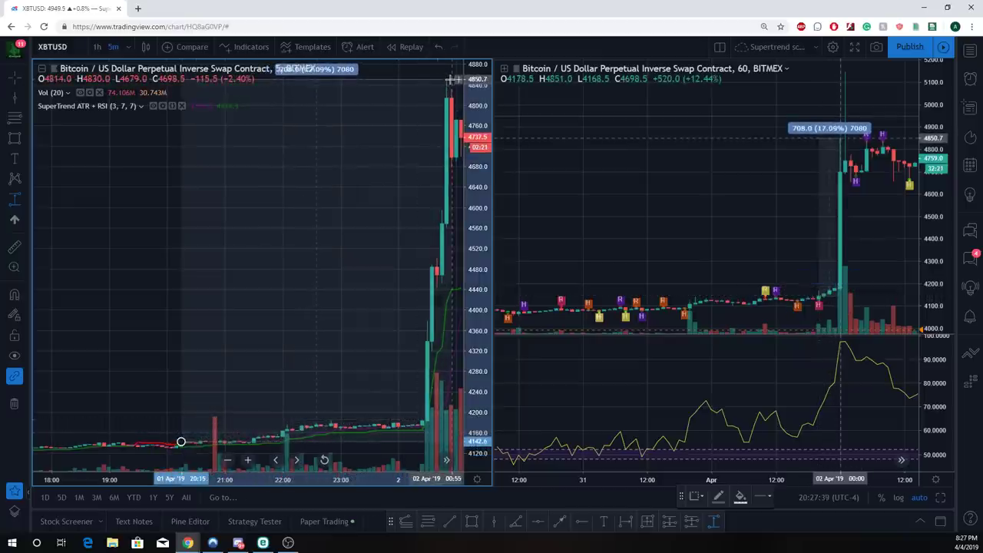
click(454, 79)
right_click(452, 81)
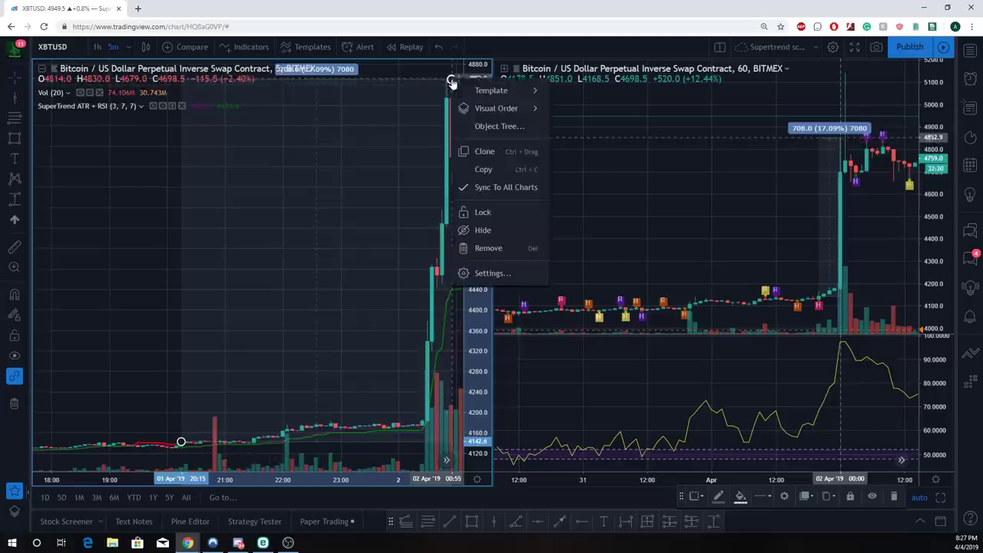
click(488, 248)
- Draw a price range from 4758.0 at the green signal at 05:20 on 2 April to about 4830 near 08:50
drag(397, 287, 272, 320)
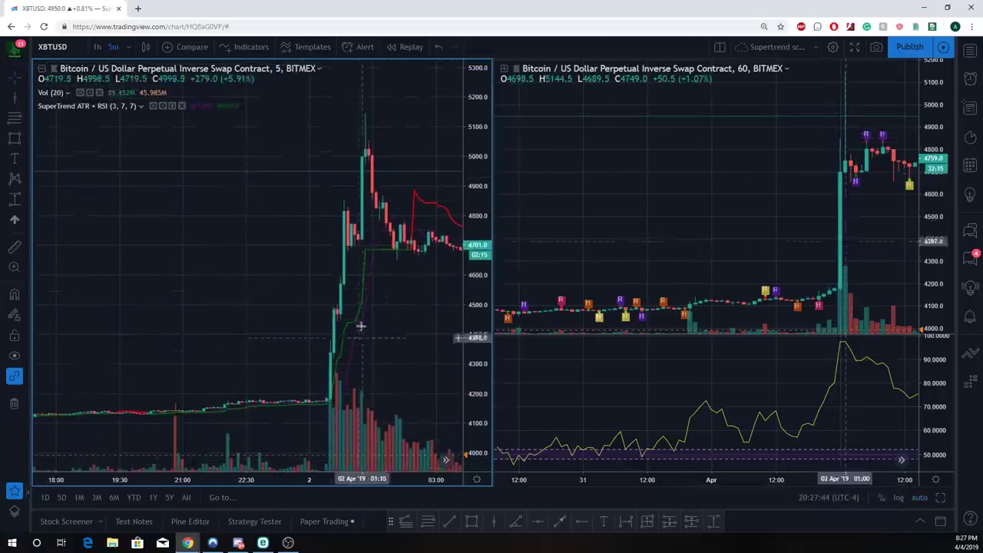
click(841, 280)
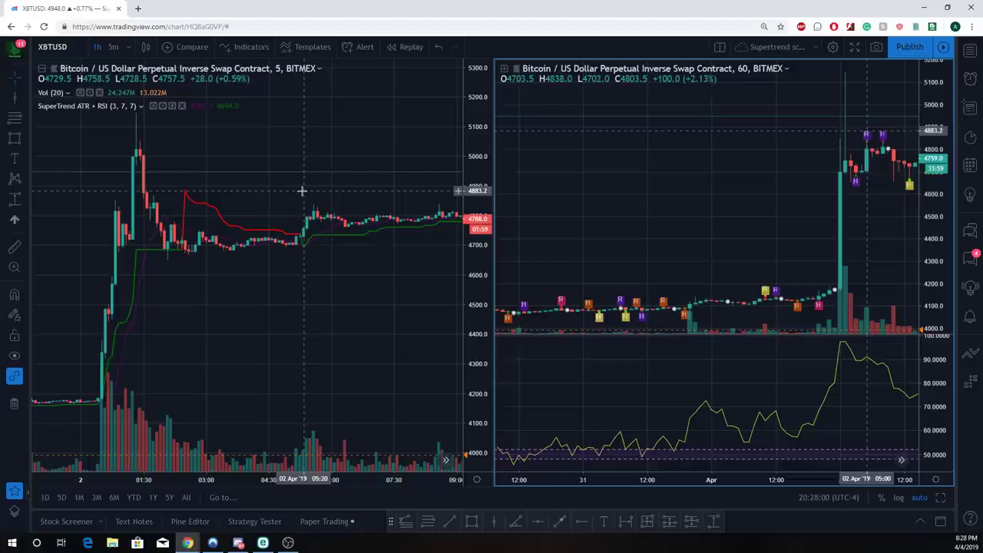
scroll(279, 163, down, 1)
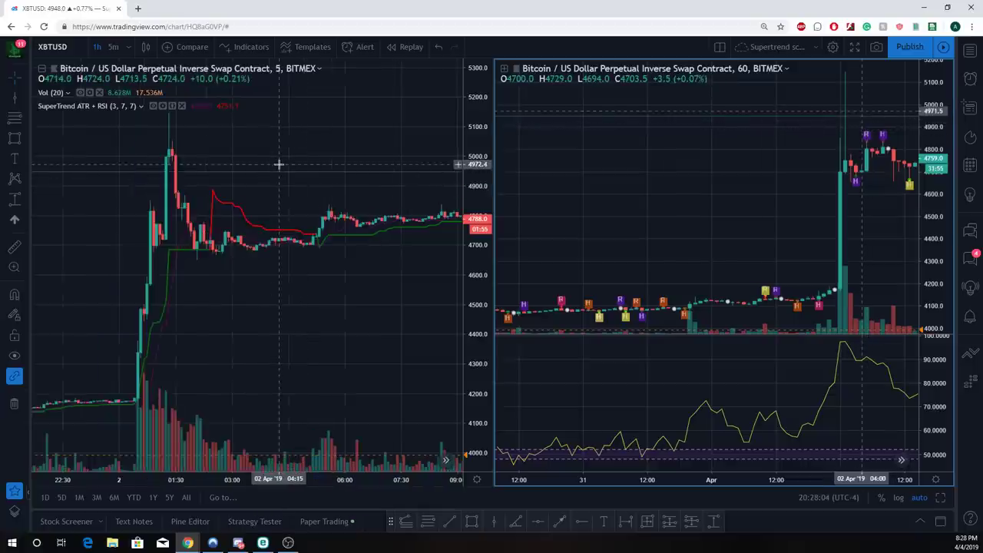
scroll(265, 154, down, 1)
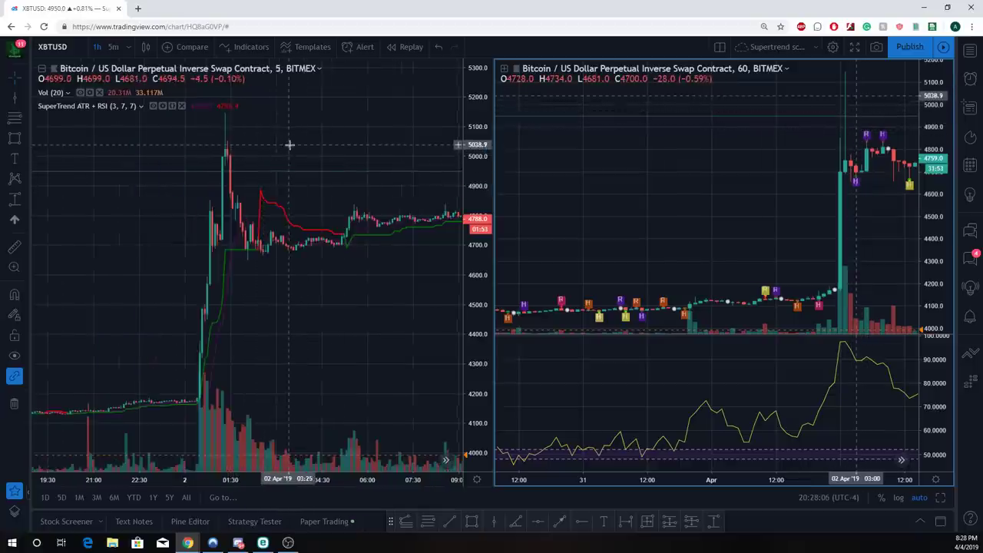
scroll(219, 287, down, 1)
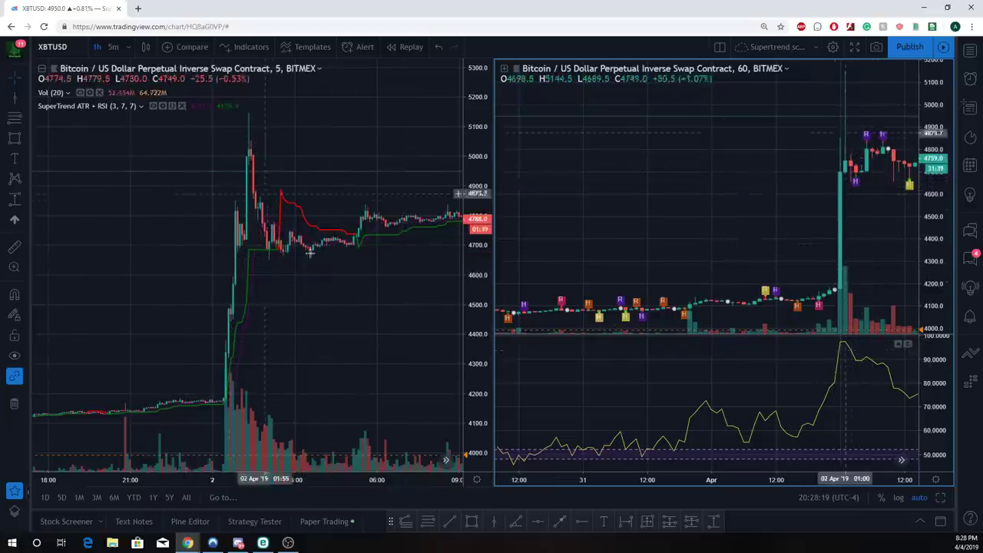
drag(373, 318, 420, 393)
scroll(414, 391, up, 5)
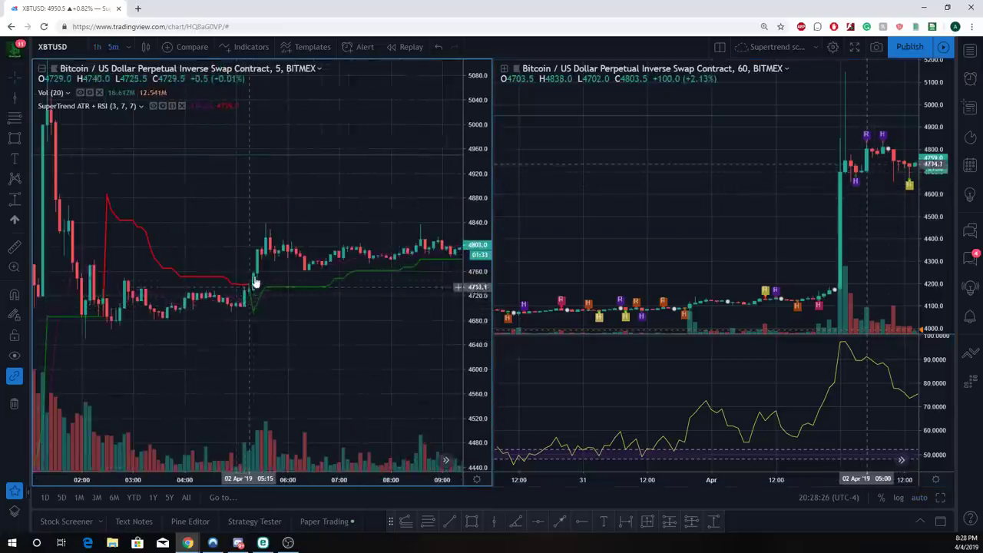
click(15, 198)
click(253, 272)
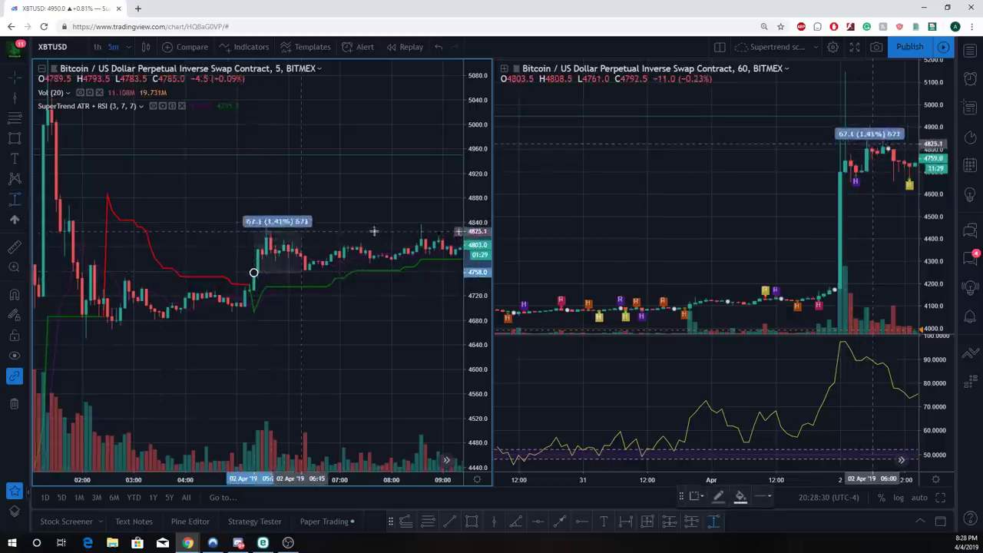
click(434, 228)
- Move the end of the 05:20 price range to about 4797 at the red signal at 10:05 on 2 April
scroll(418, 340, down, 2)
drag(425, 345, 285, 355)
drag(305, 235, 309, 226)
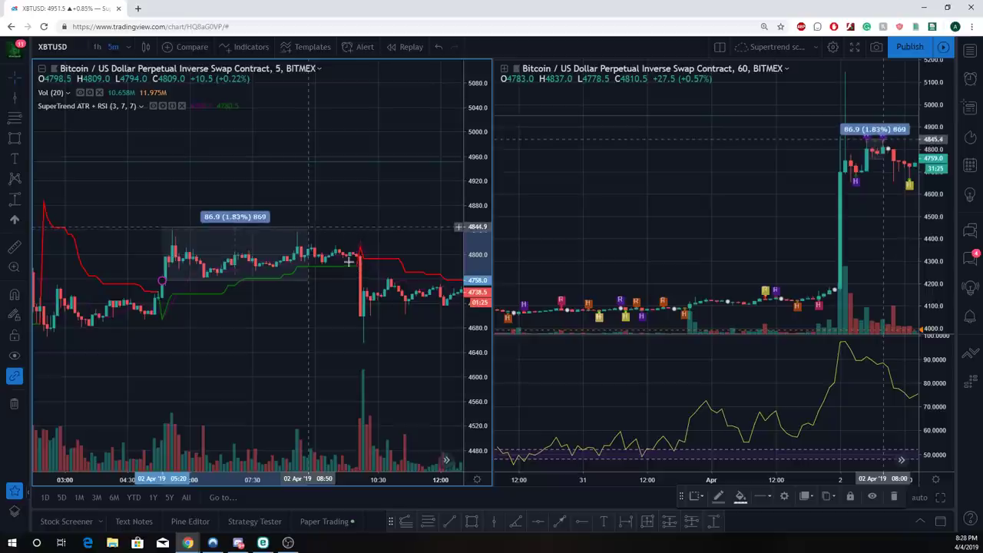
drag(375, 188, 364, 259)
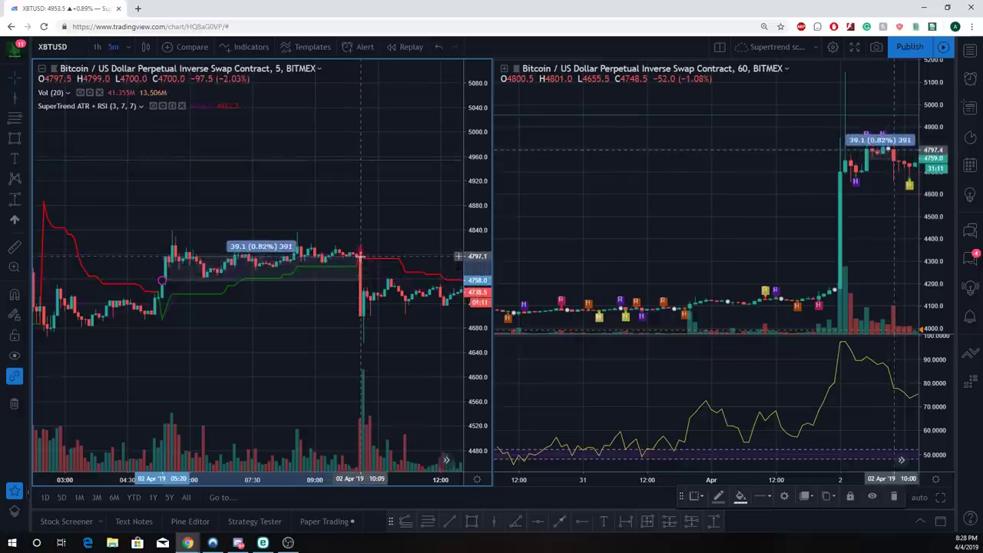
- Move the end of the 05:20 price range to 4755.7 at 10:05 on 2 April
drag(356, 241, 362, 282)
click(362, 282)
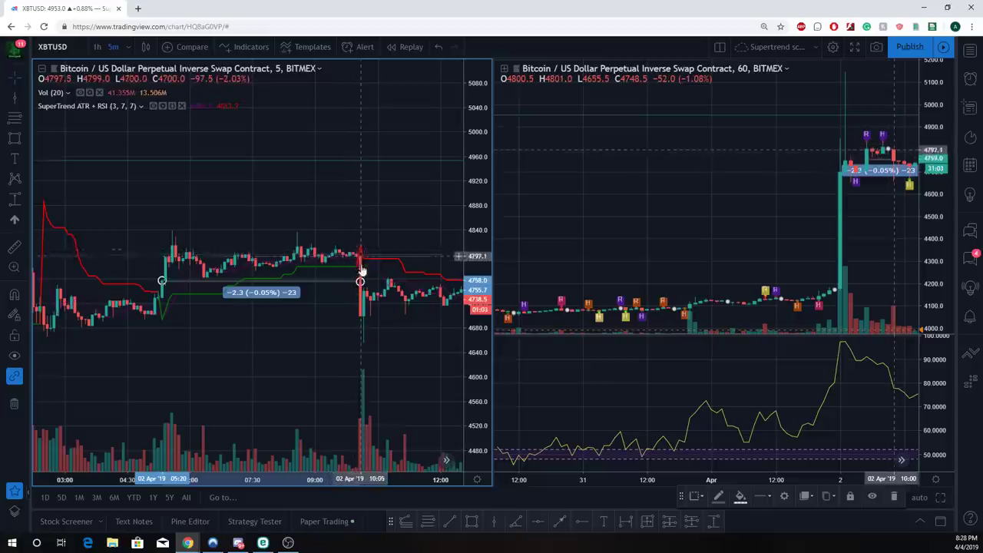
- Draw a price range from 4782.0 at 16:05 on 2 April, after the green signal, to about 4850 near 18:35
scroll(393, 232, down, 5)
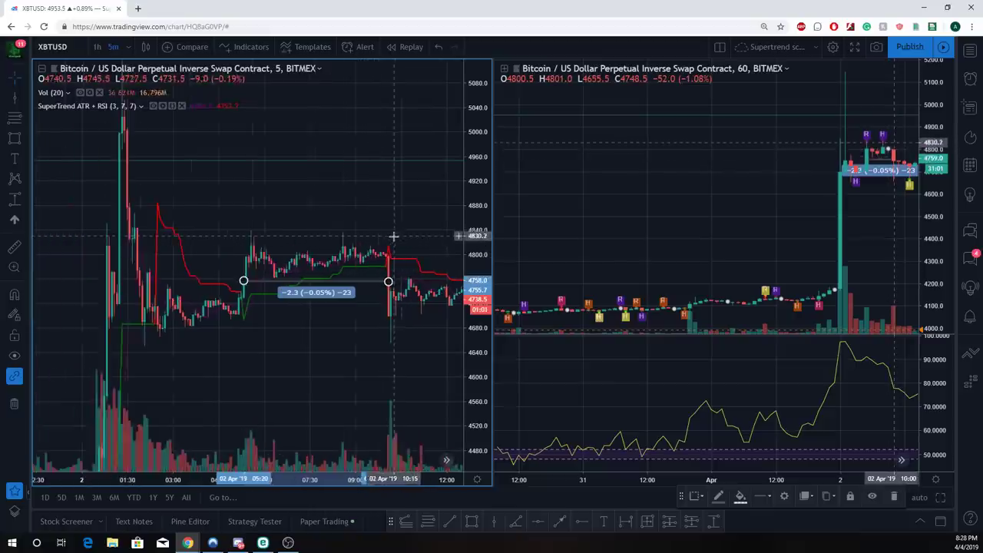
scroll(419, 221, right, 5)
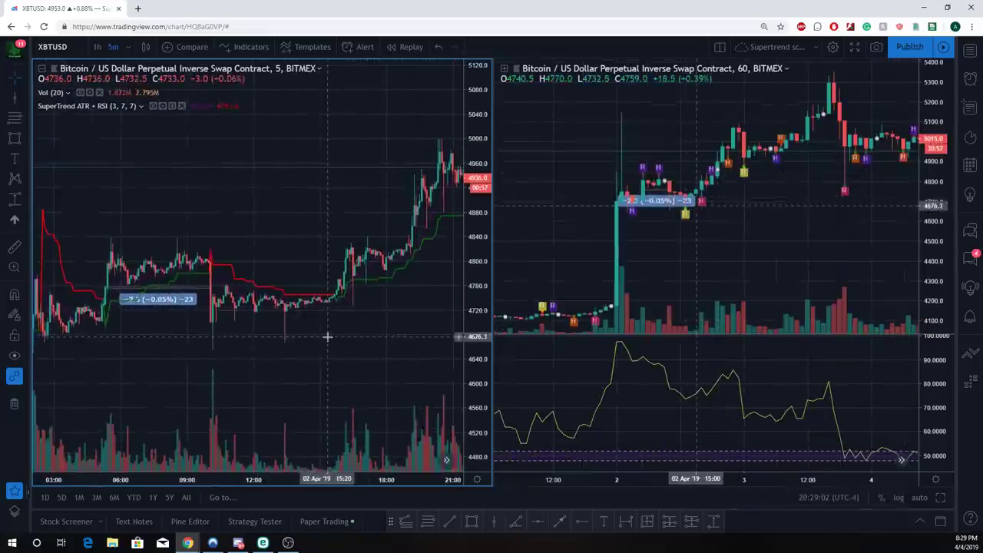
scroll(325, 335, up, 3)
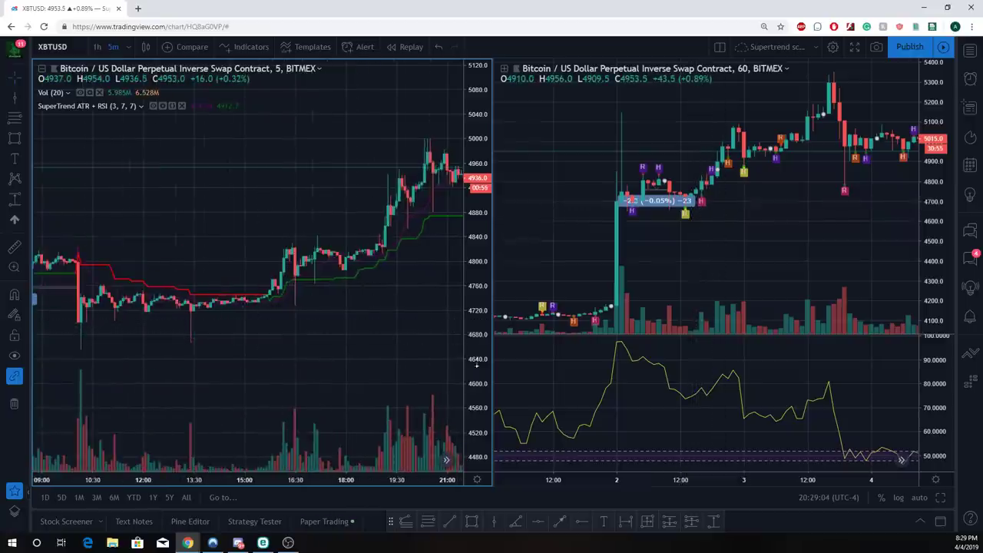
scroll(401, 322, up, 2)
scroll(390, 338, left, 3)
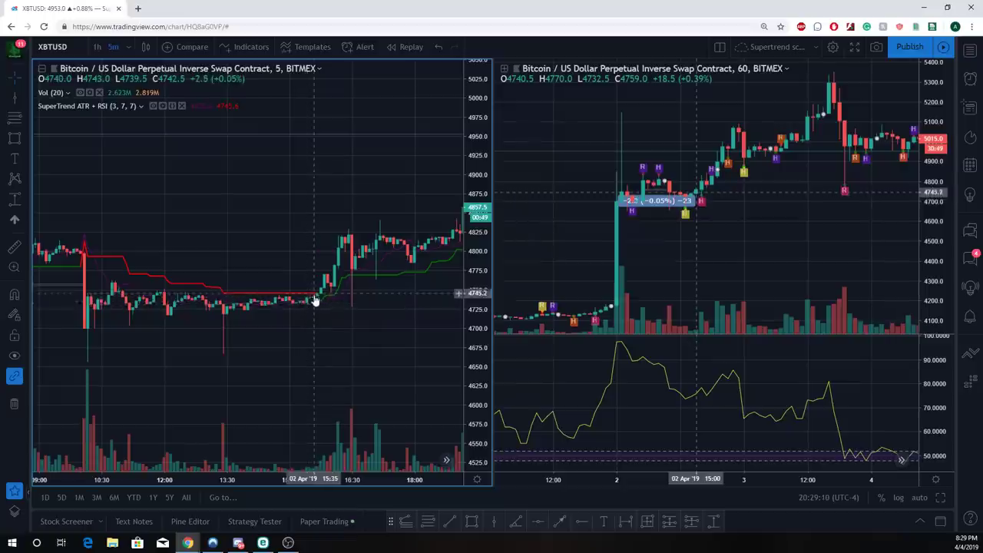
click(14, 198)
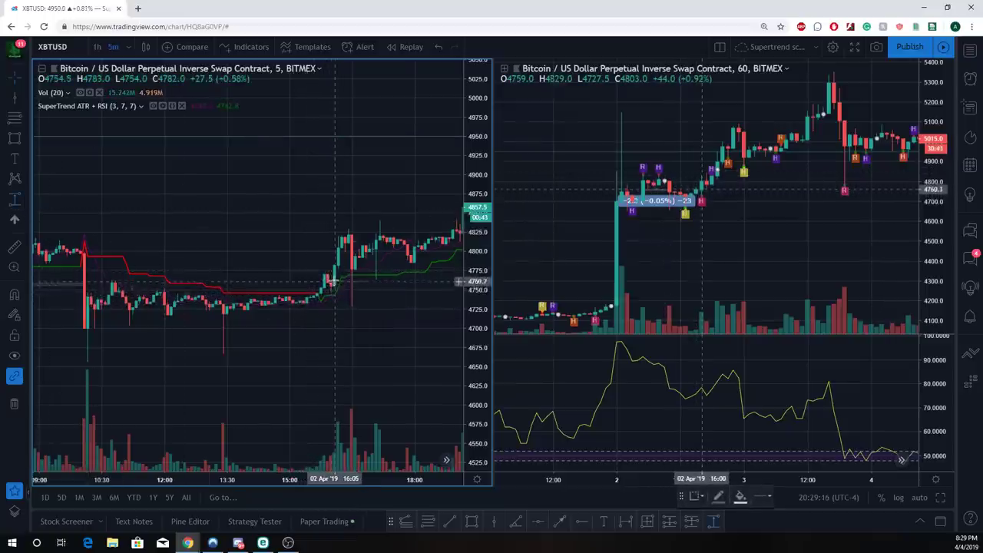
scroll(331, 283, up, 3)
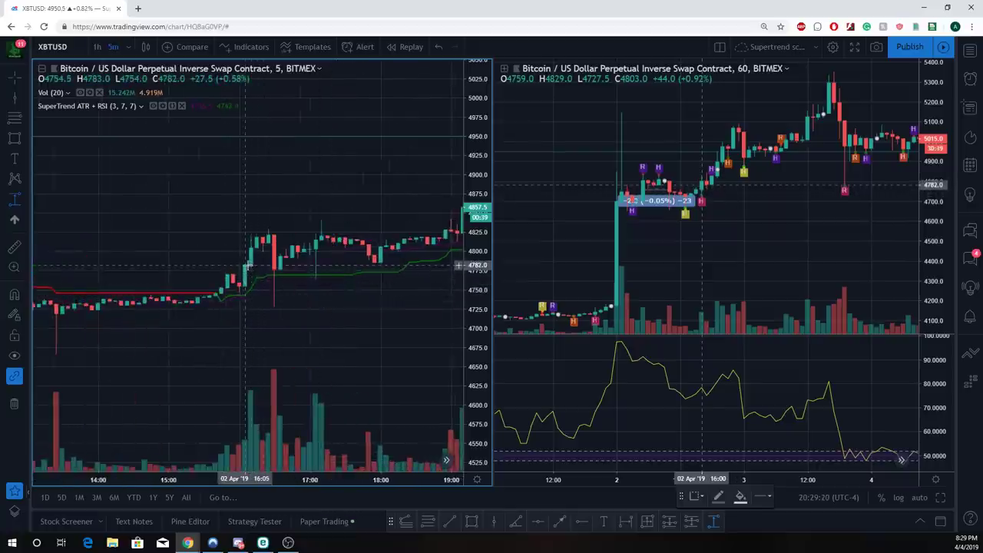
click(246, 265)
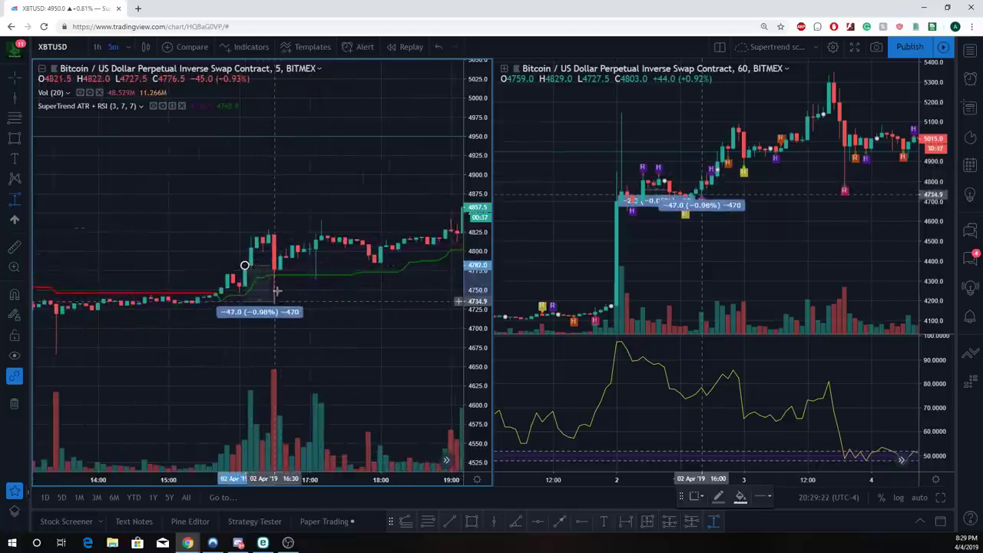
click(421, 213)
- Extend the end of the 16:05 price range to the peak at about 5090 near 23:35 on 2 April
drag(413, 312, 268, 354)
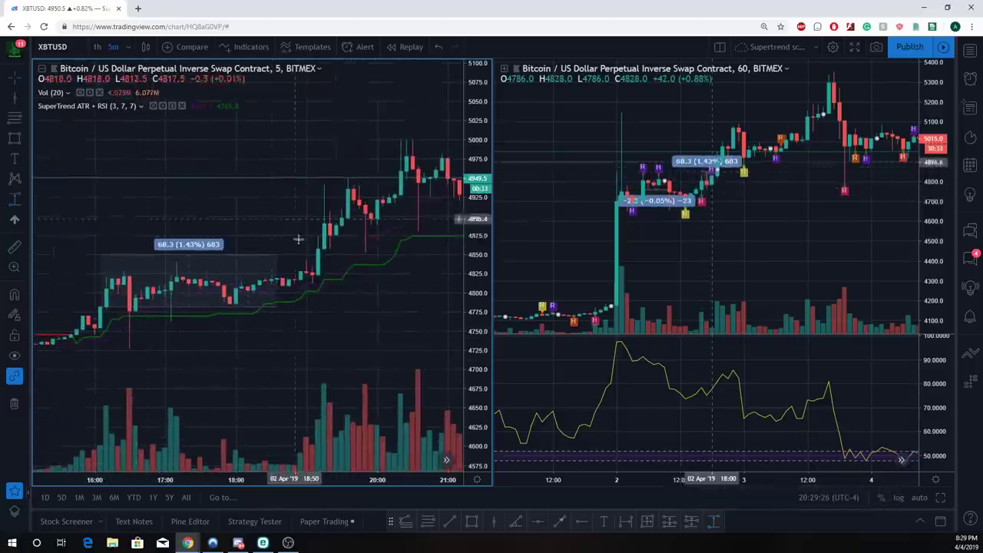
mouse_move(276, 254)
mouse_down()
mouse_move(375, 195)
mouse_move(406, 148)
mouse_up()
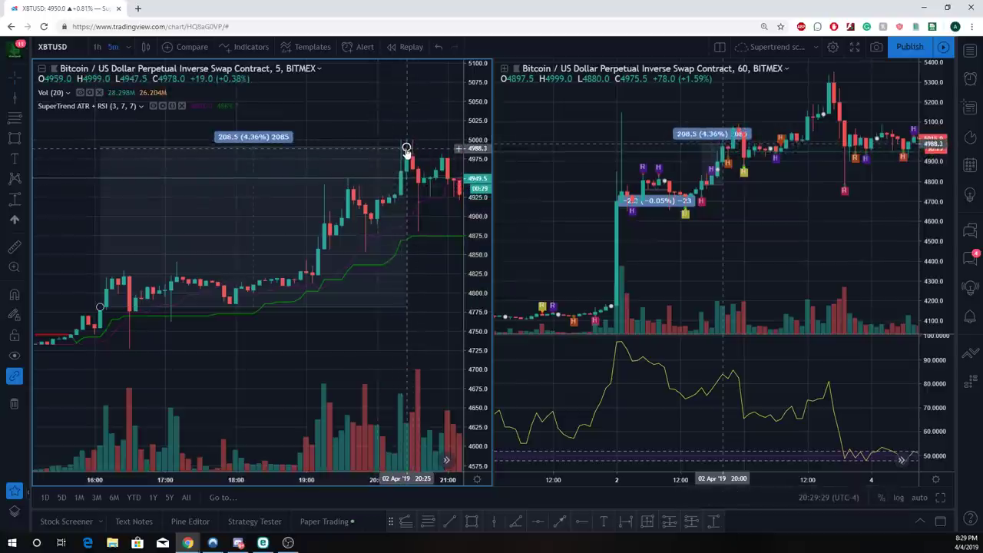
scroll(407, 351, down, 5)
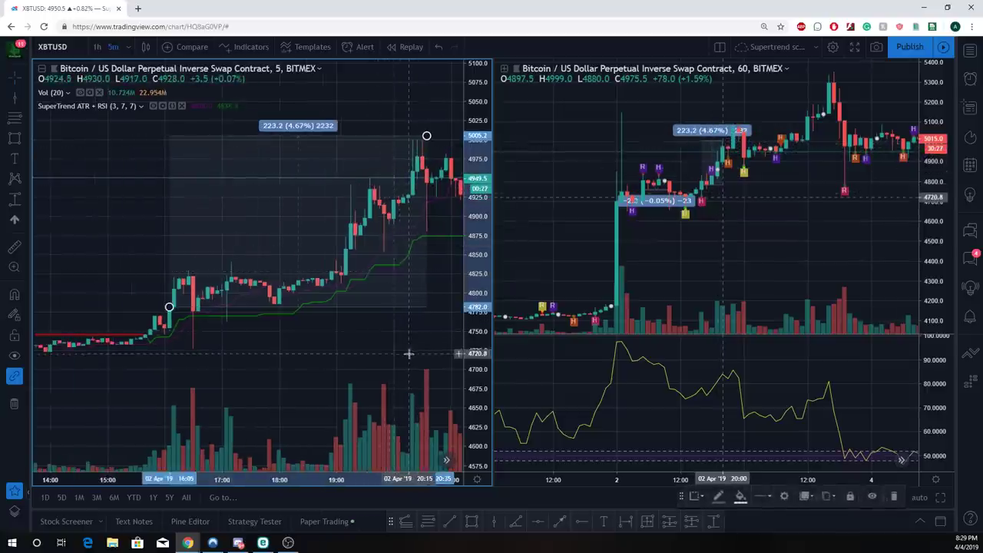
scroll(346, 167, down, 5)
drag(413, 153, 449, 129)
drag(389, 349, 300, 357)
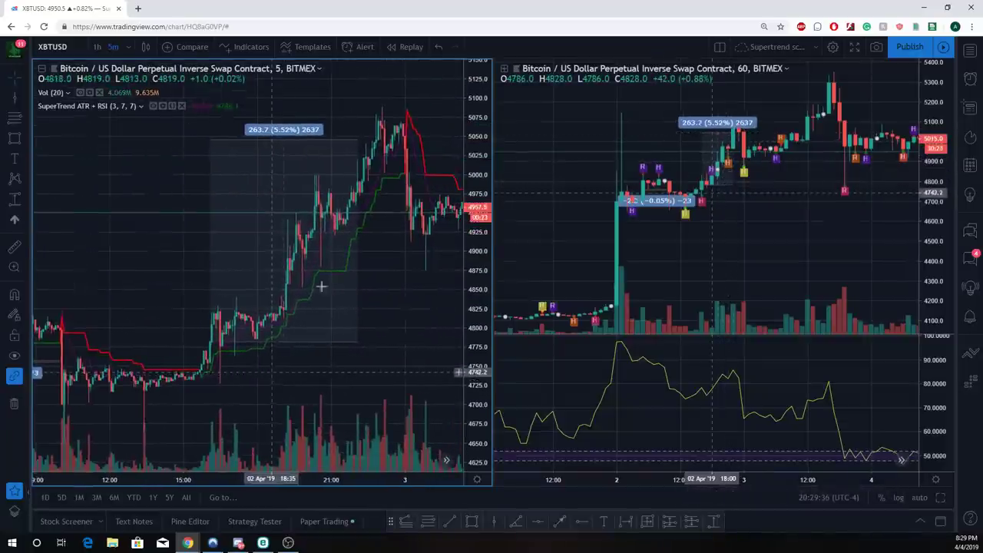
drag(357, 142, 394, 106)
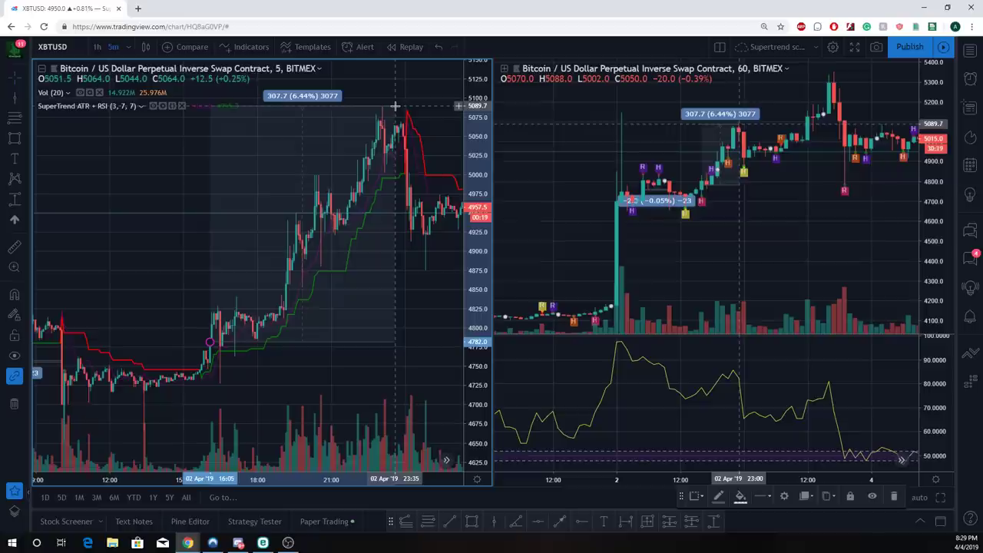
- Move the end of the 16:05 price range to about 4958 at the red signal at 00:05 on 3 April
mouse_move(394, 105)
mouse_down()
mouse_move(405, 106)
mouse_move(409, 205)
mouse_up()
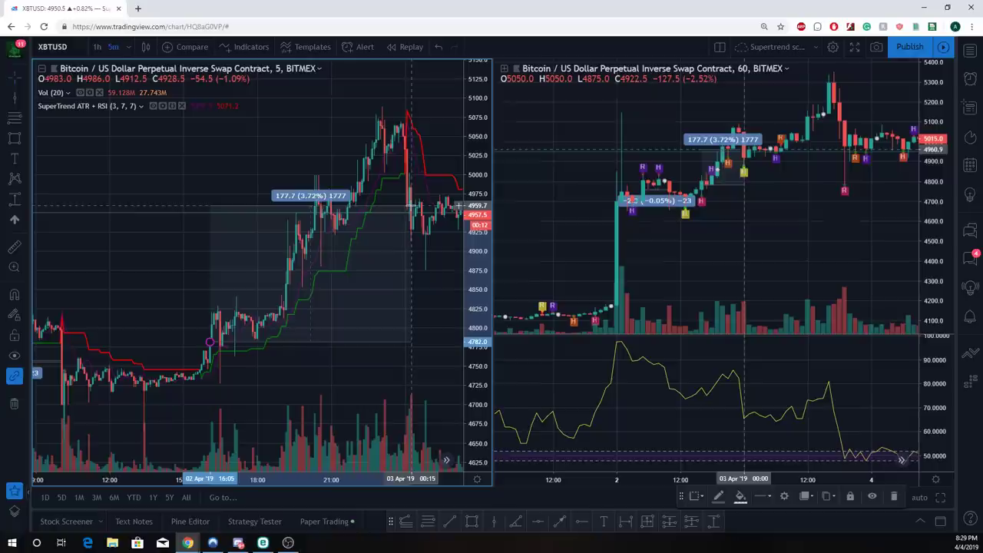
mouse_move(411, 206)
mouse_down()
mouse_move(413, 103)
mouse_move(401, 176)
mouse_move(399, 157)
mouse_up()
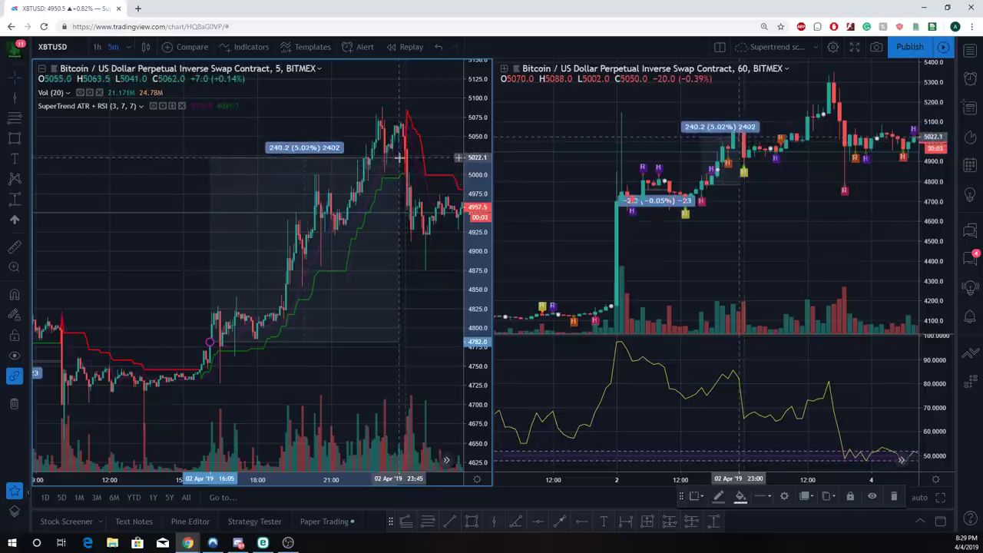
drag(400, 157, 407, 206)
- Dismiss the BXRPXBT alert and draw a price range from 4985.2 near 03:10 on 3 April to 4942.6 at 04:05
scroll(351, 154, up, 2)
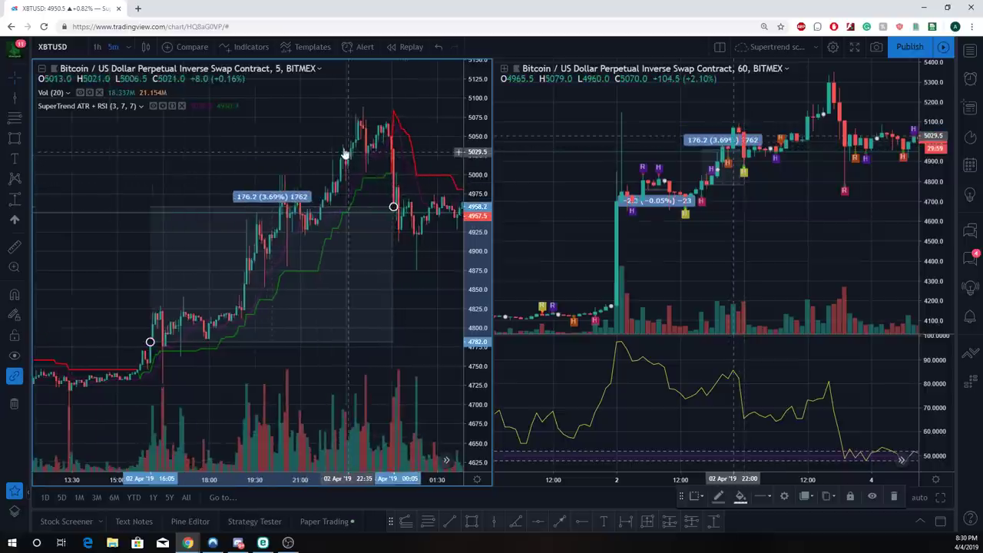
drag(357, 145, 284, 146)
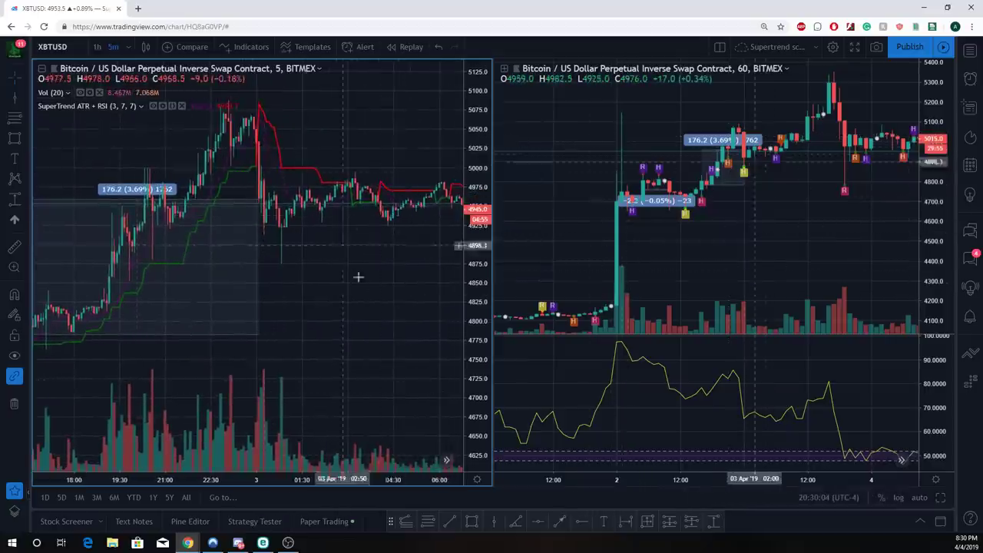
drag(351, 274, 246, 295)
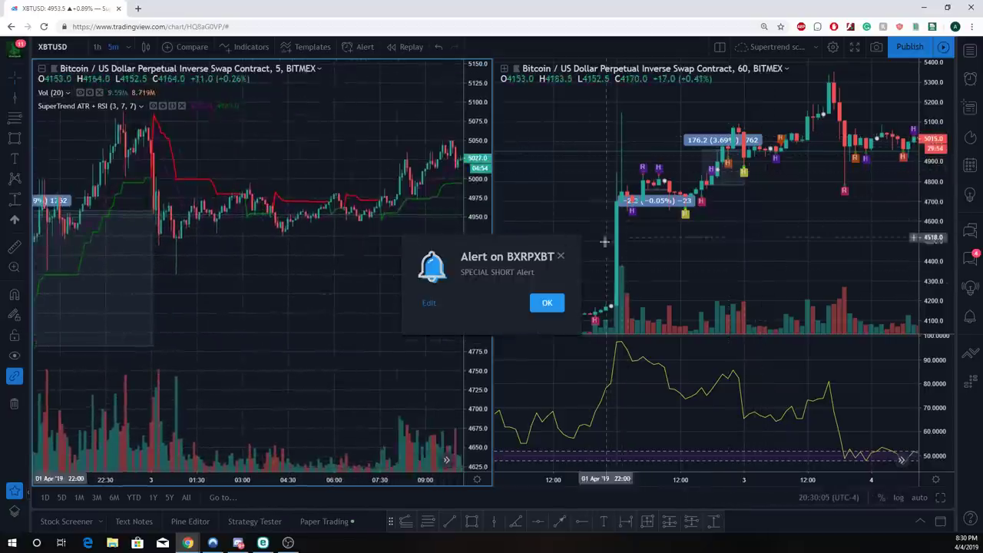
click(558, 258)
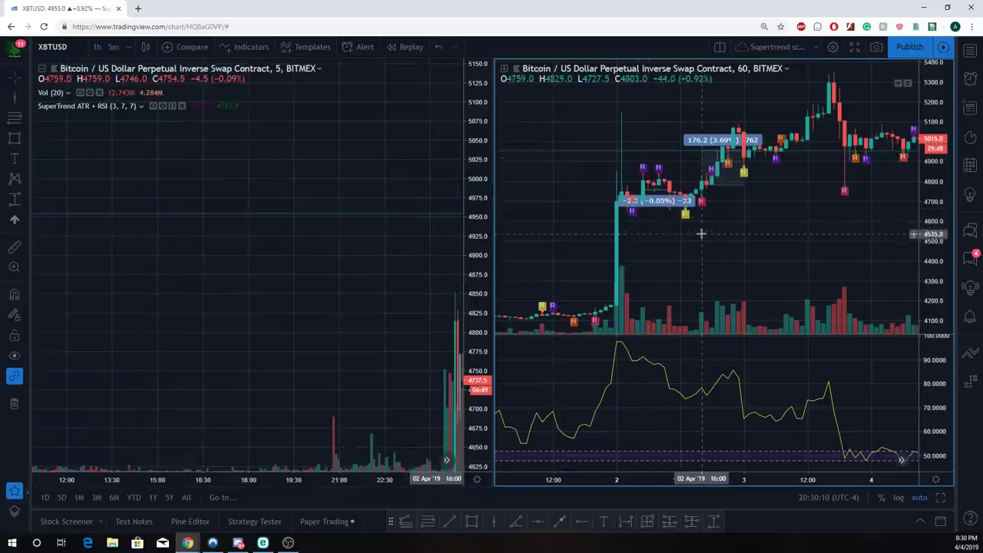
drag(445, 277, 46, 280)
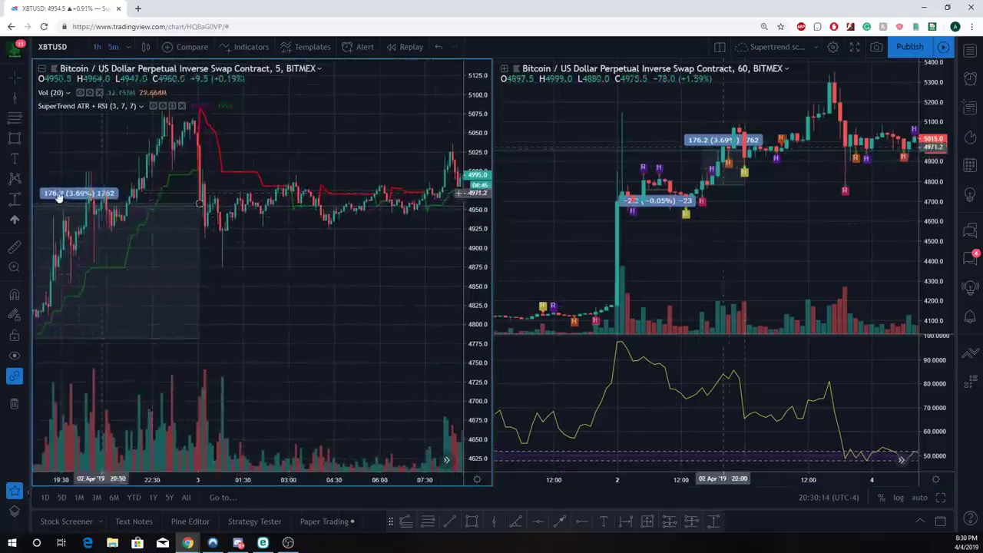
click(6, 198)
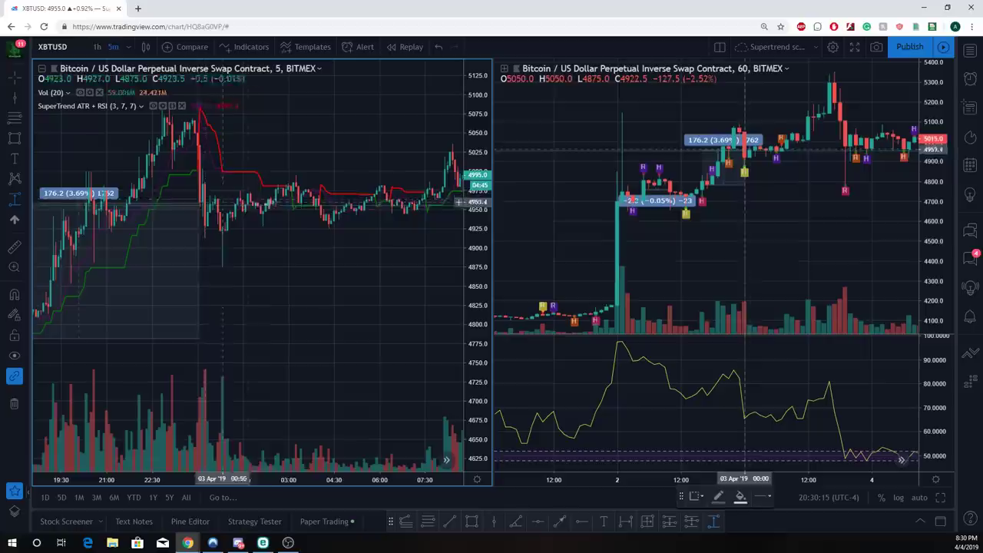
click(293, 183)
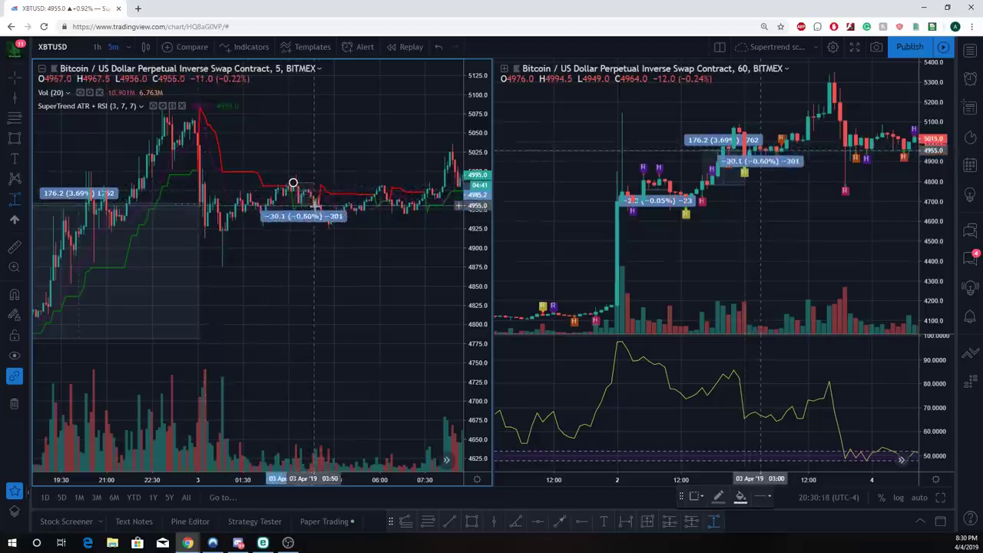
click(321, 214)
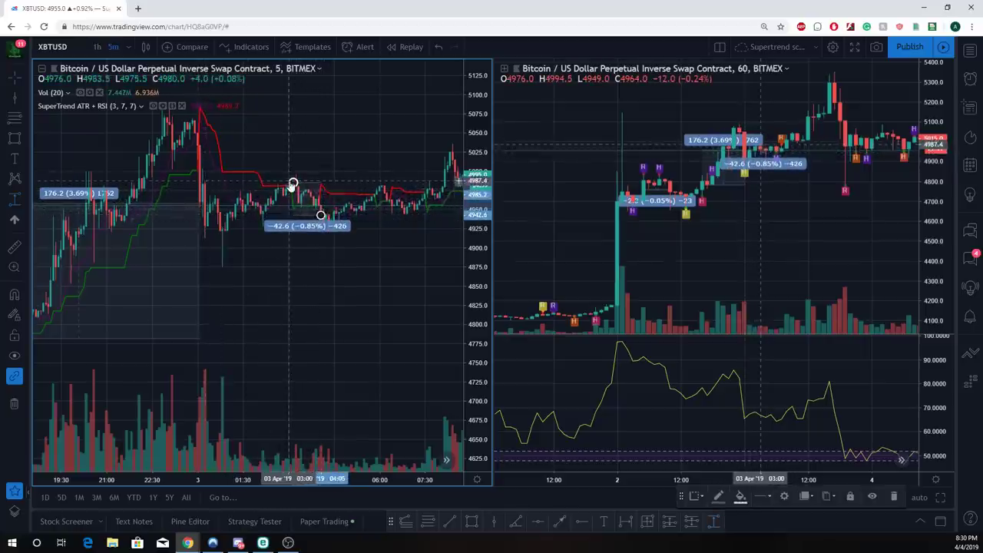
- Draw a price range from 4972.8 at 08:00 on 3 April, after the green signal, to about 5048 near 11:30
drag(407, 309, 303, 341)
scroll(274, 281, up, 3)
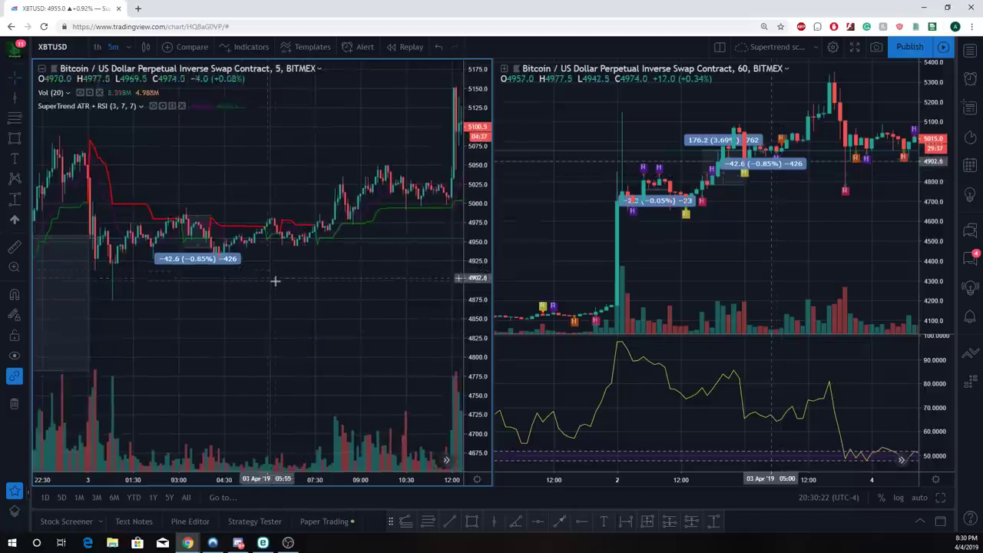
drag(477, 307, 487, 246)
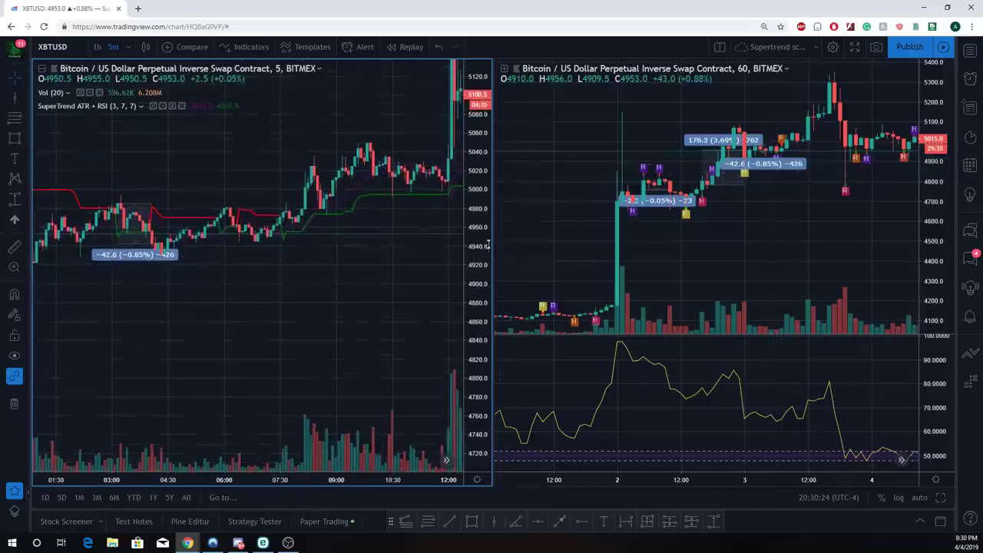
drag(486, 211, 430, 253)
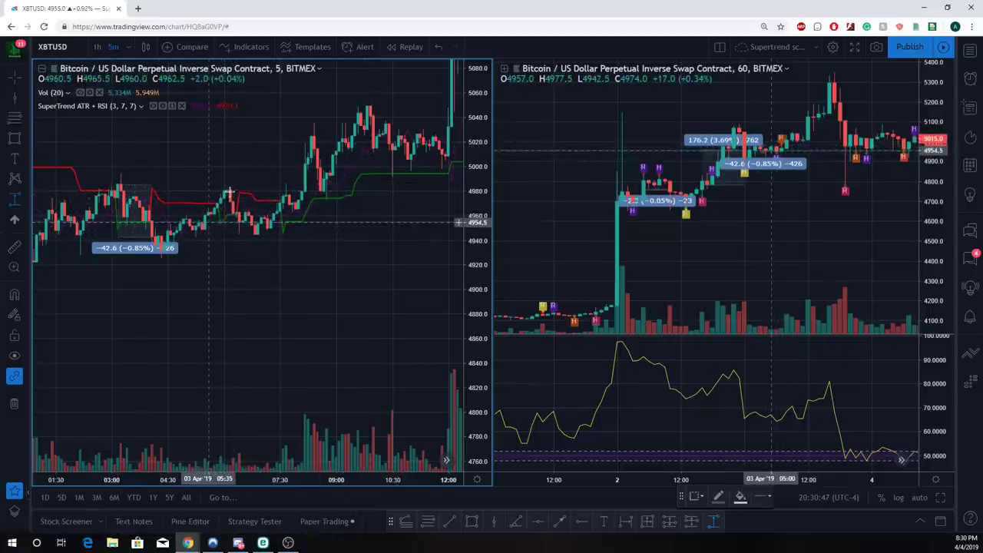
scroll(249, 251, up, 2)
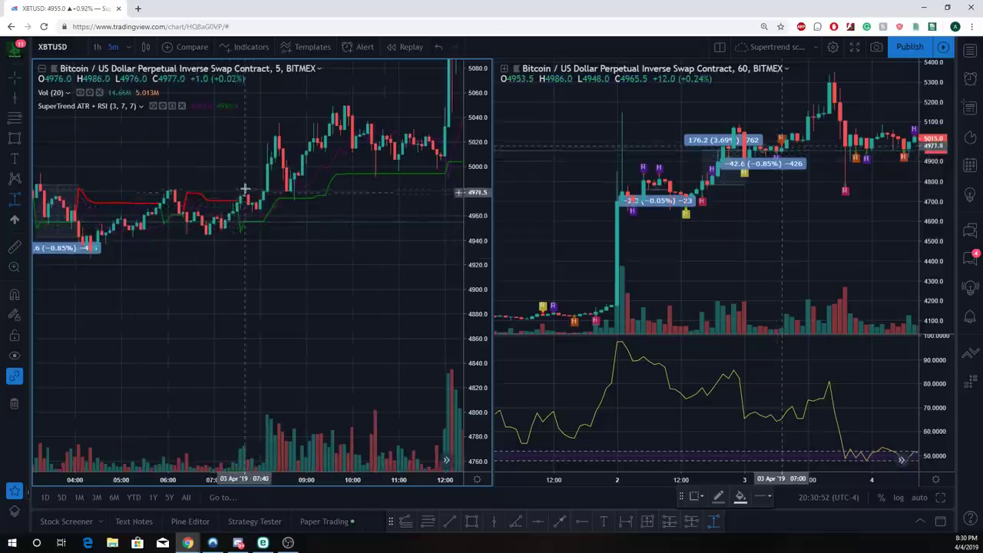
click(22, 198)
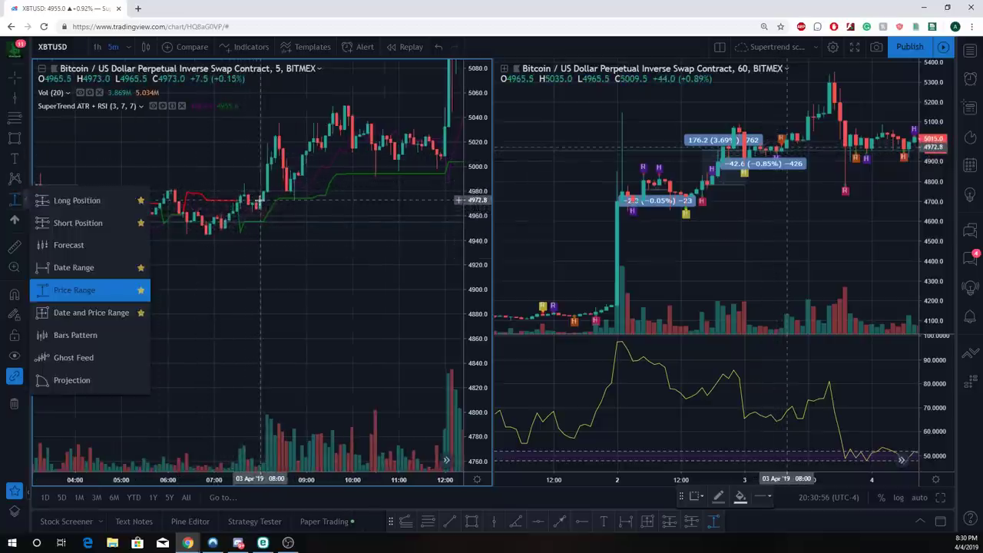
click(74, 290)
click(259, 200)
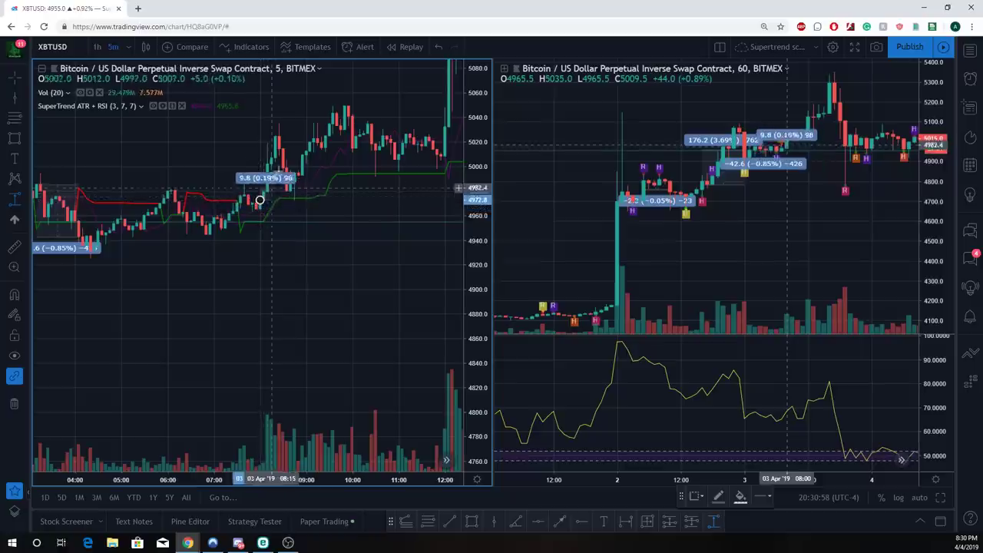
click(421, 103)
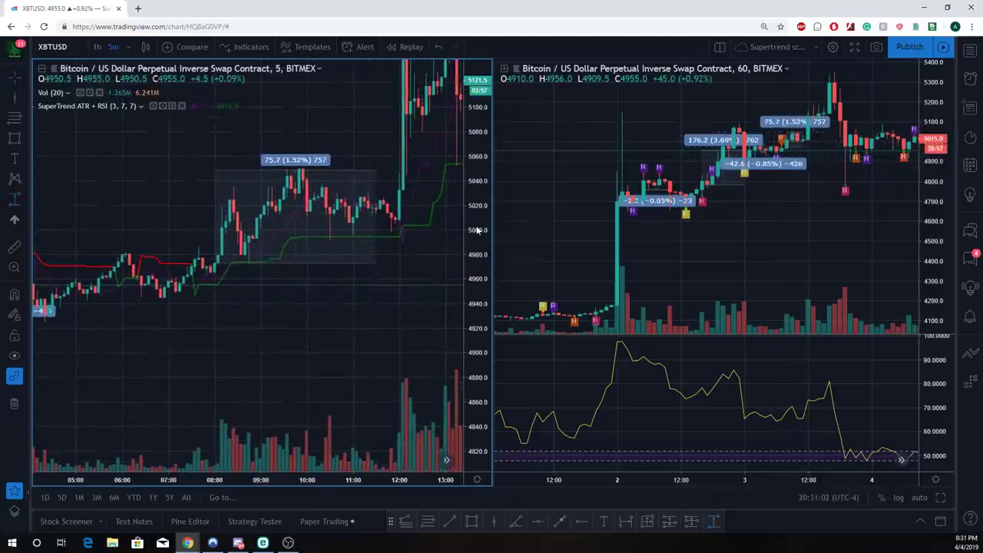
- Move the end of the 08:00 price range to about 5230 at the red signal near 18:00 on 3 April
double_click(466, 310)
drag(382, 332, 311, 307)
drag(317, 229, 407, 121)
scroll(402, 333, down, 3)
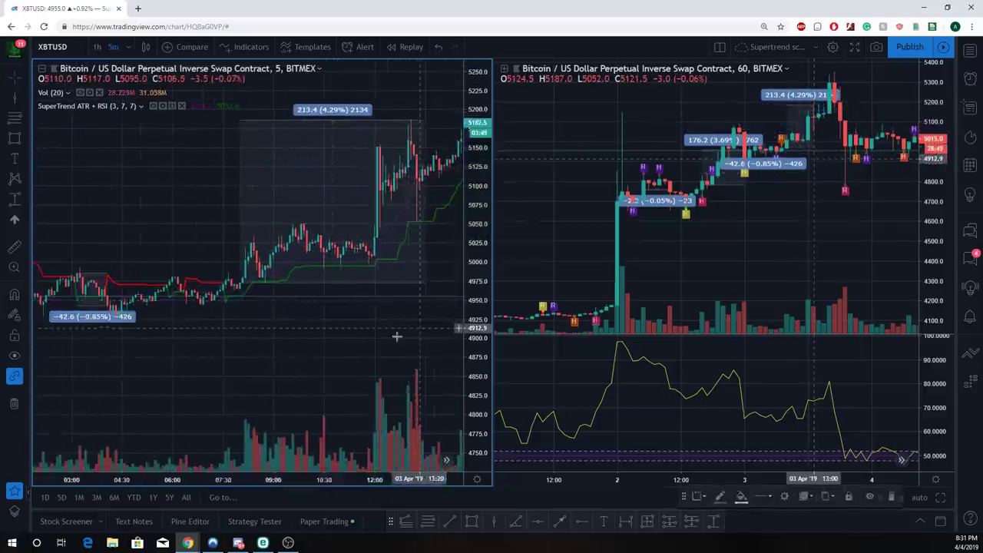
drag(403, 334, 290, 389)
drag(299, 158, 371, 217)
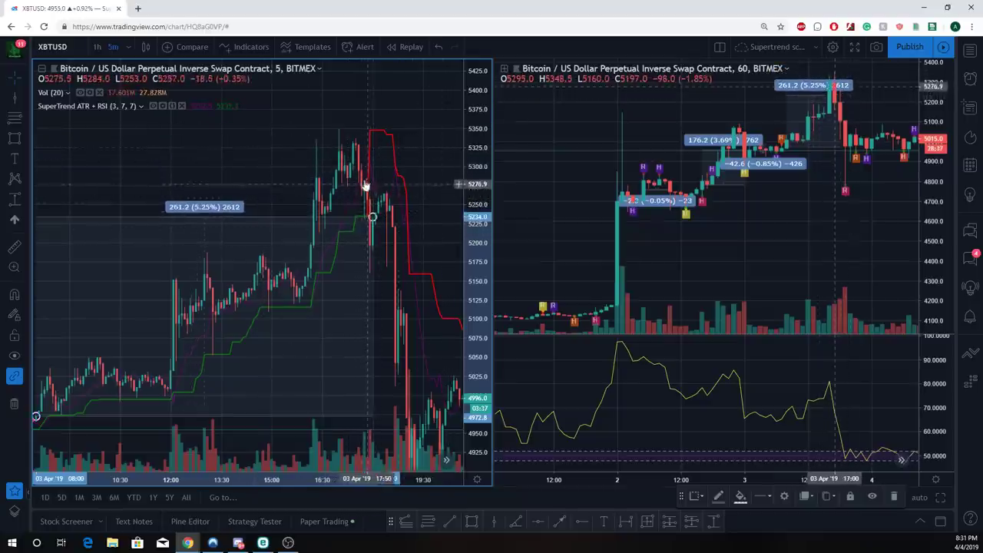
mouse_move(372, 217)
mouse_down()
mouse_move(362, 188)
mouse_move(373, 220)
mouse_up()
- Draw a price range from 4984.9 at 12:10 on 4 April to 4880.0 near 17:10, at the green signal
scroll(401, 154, right, 5)
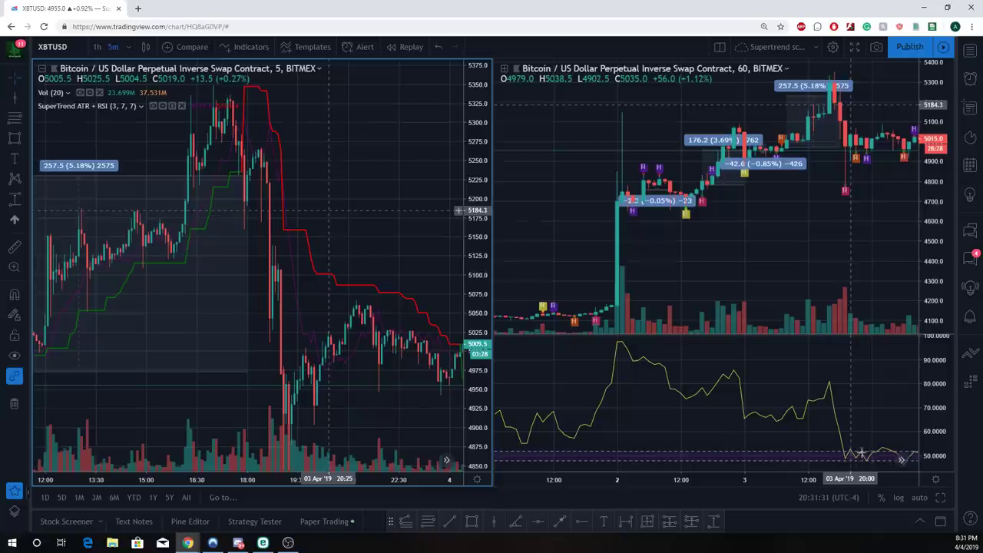
drag(893, 420, 857, 417)
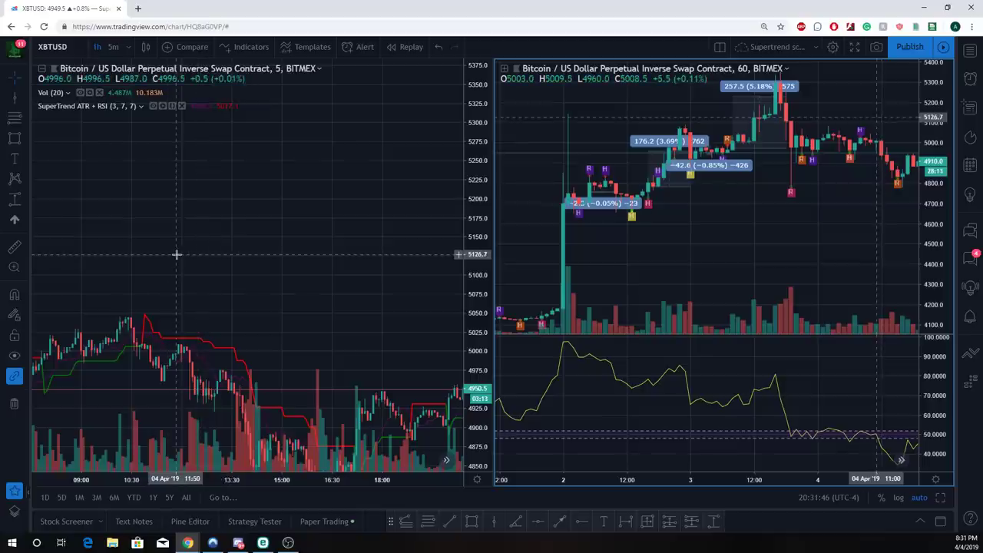
drag(184, 281, 206, 154)
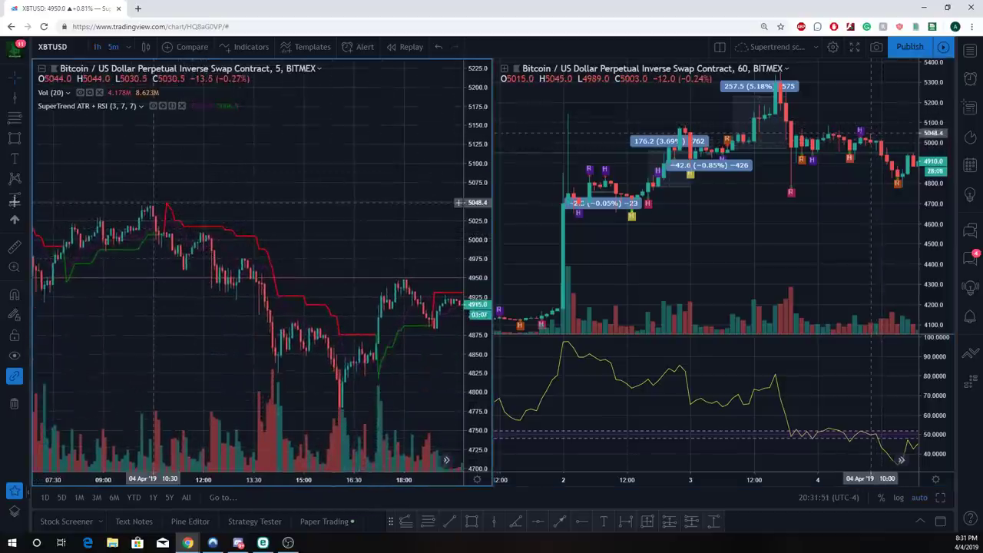
click(215, 277)
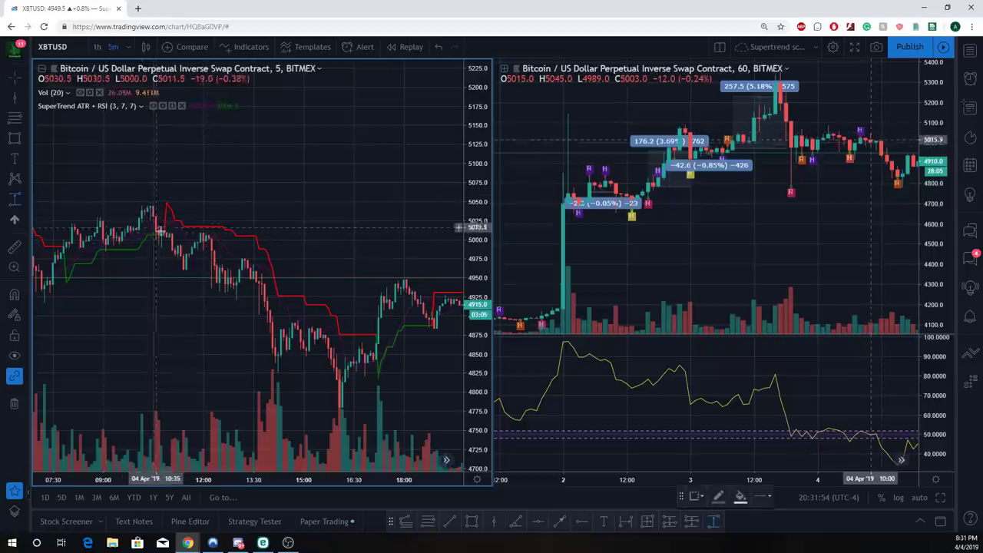
click(209, 251)
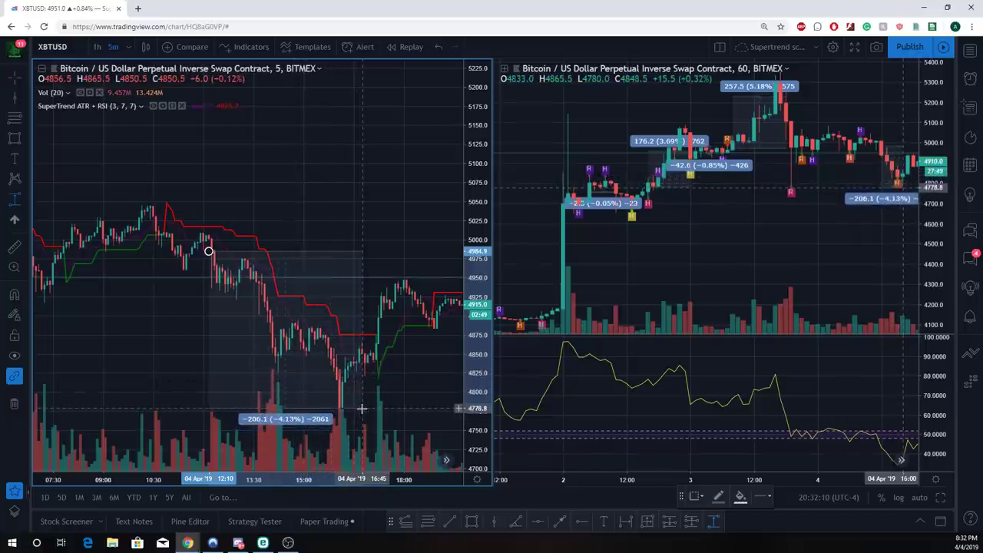
click(376, 331)
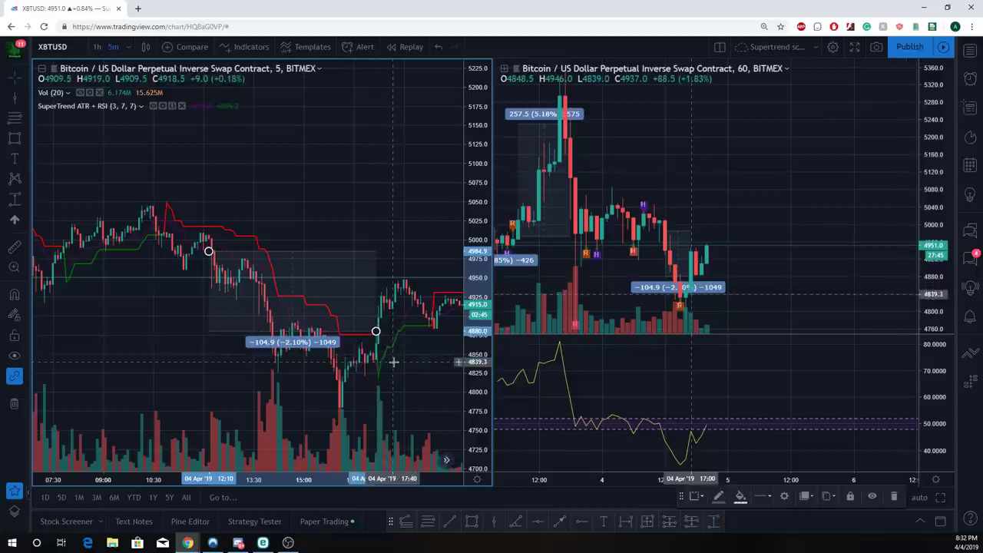
- Switch the charts to BCHABCUSDT, Bitcoin Cash ABC / TetherUS on Binance
scroll(419, 383, down, 2)
scroll(423, 386, down, 2)
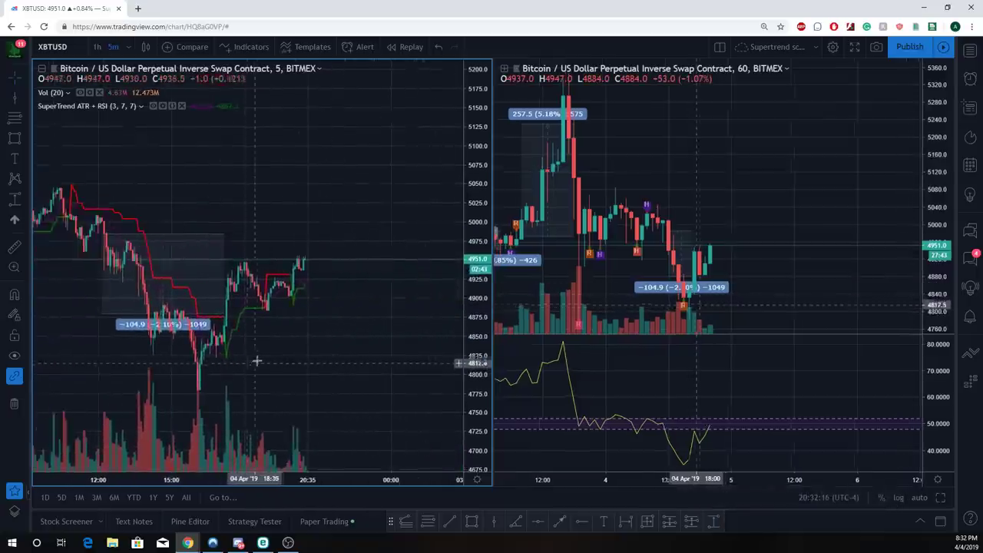
drag(335, 350, 412, 325)
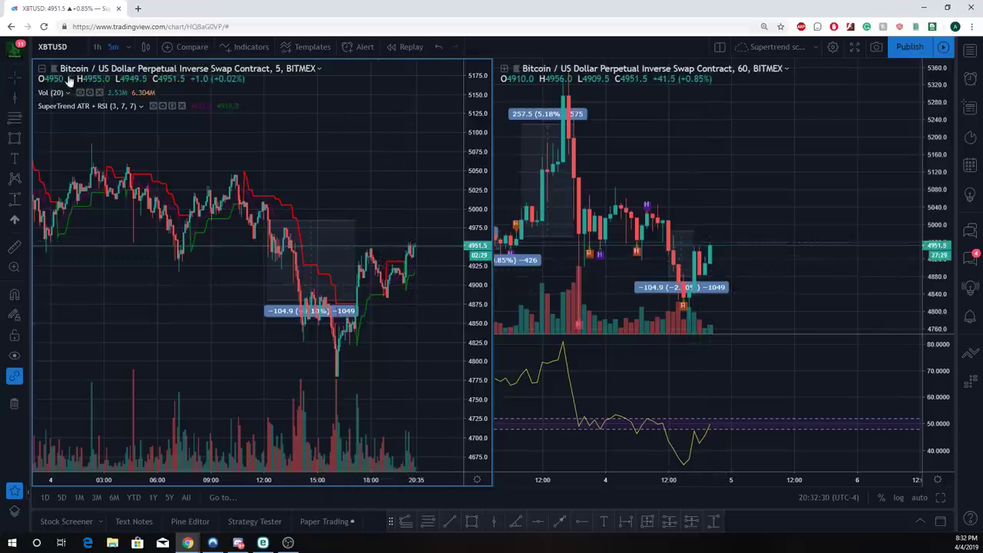
scroll(234, 159, down, 3)
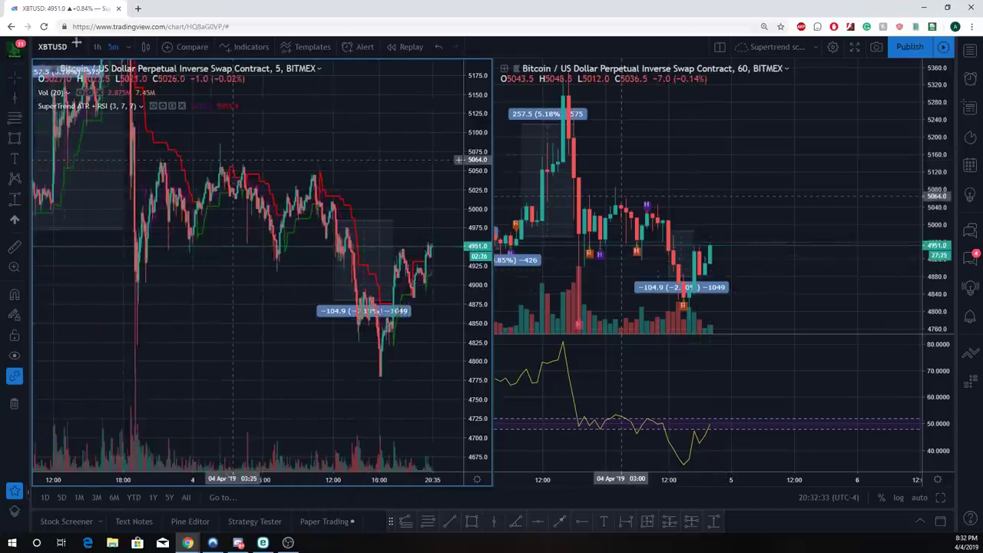
click(76, 46)
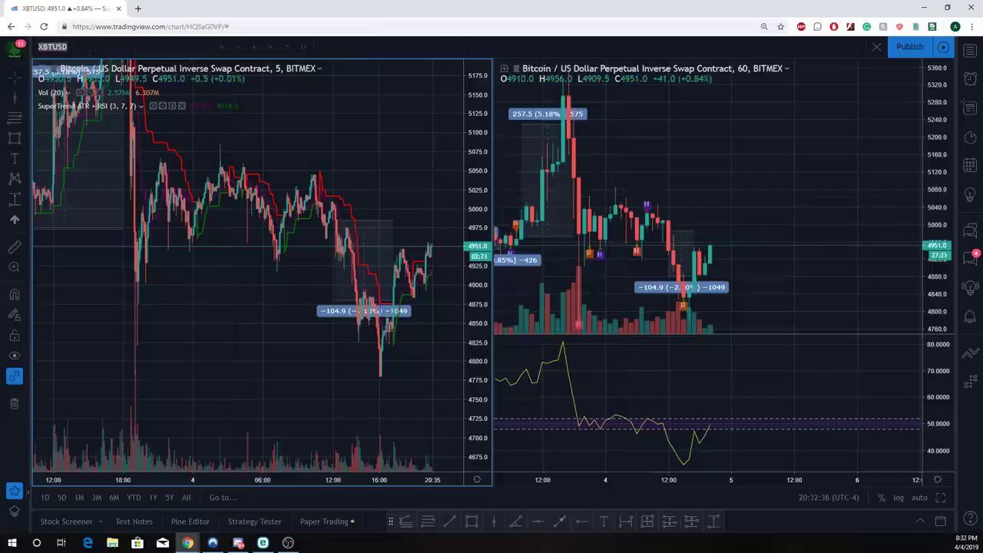
text(BCHABC)
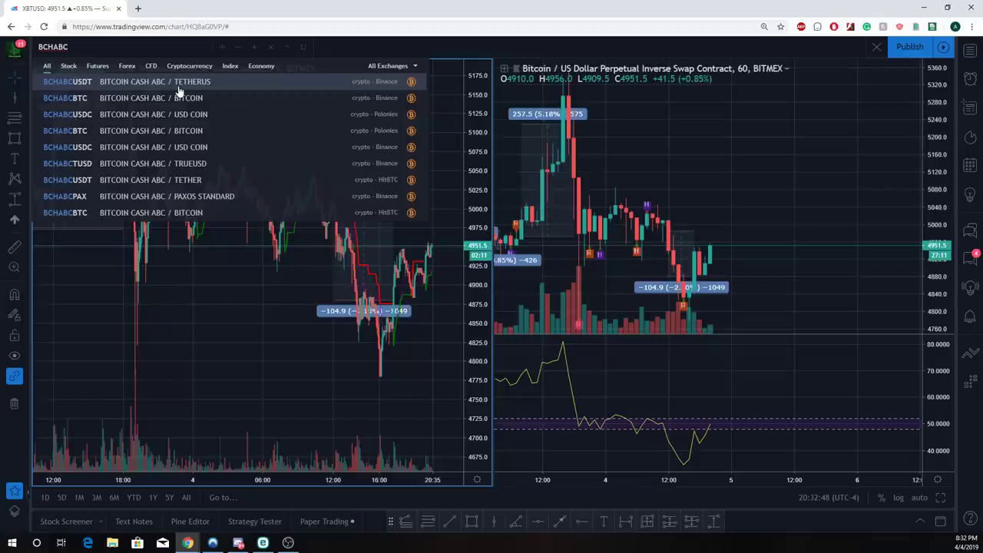
click(179, 90)
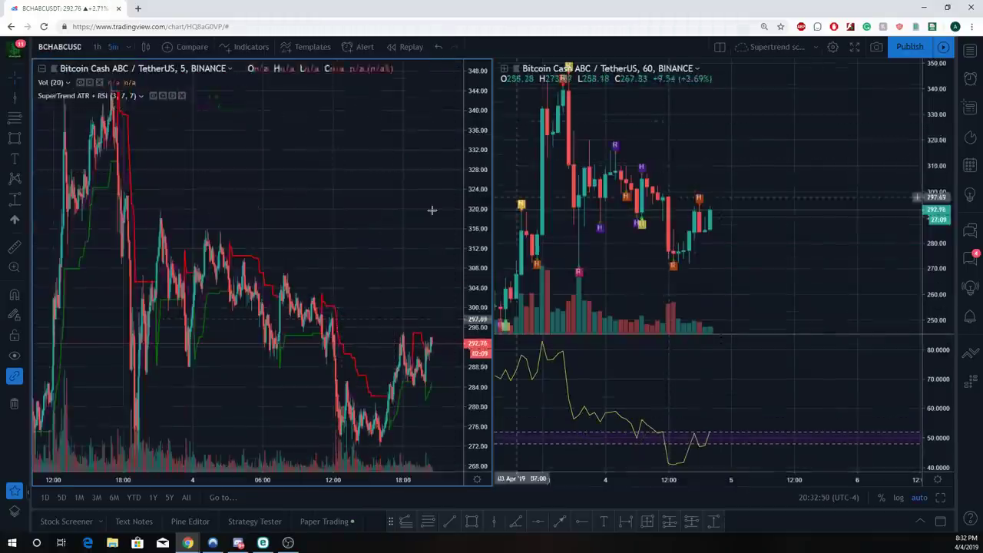
- Draw a price range on the 5-minute chart from 180.84 at 05:25 on 2 April to about 208.7 near 10:45
scroll(875, 275, down, 6)
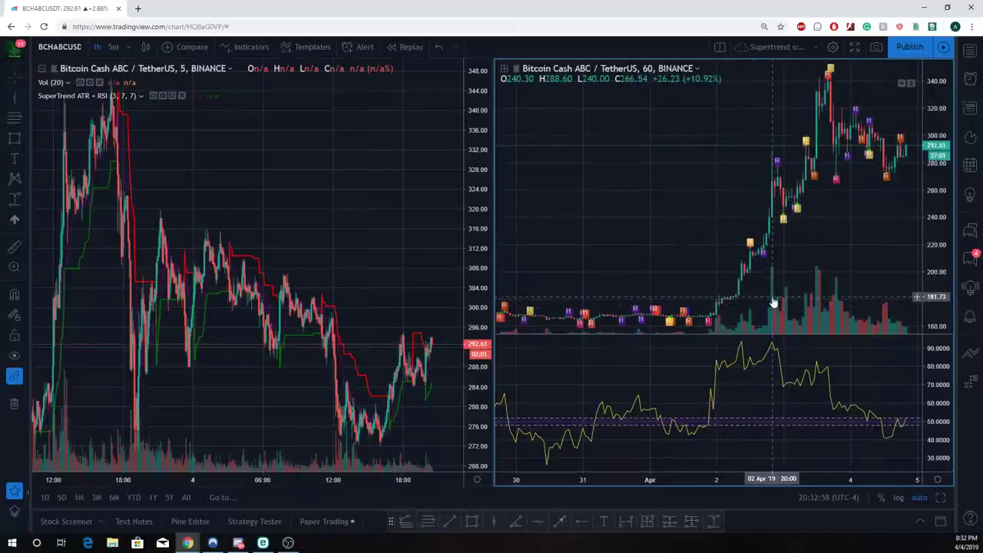
click(731, 255)
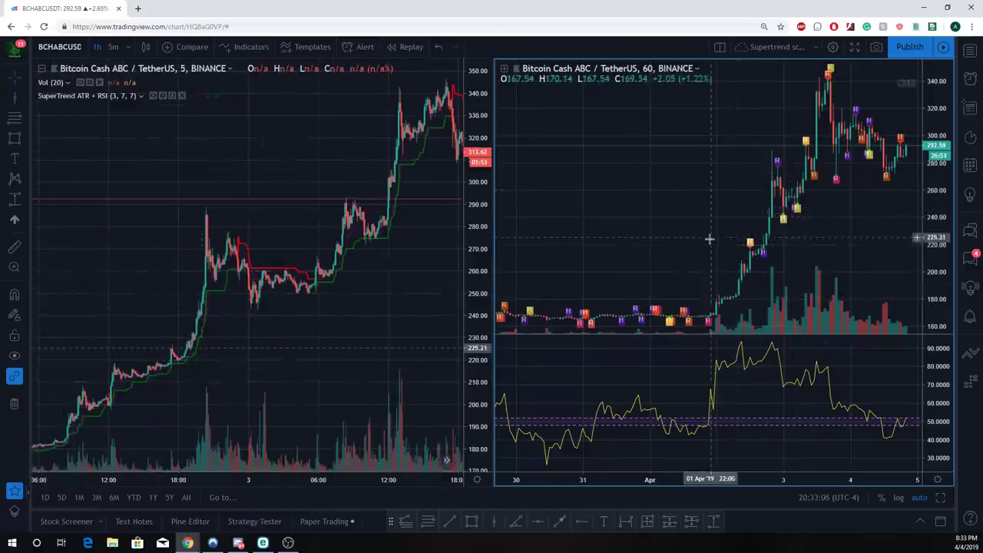
scroll(256, 340, down, 4)
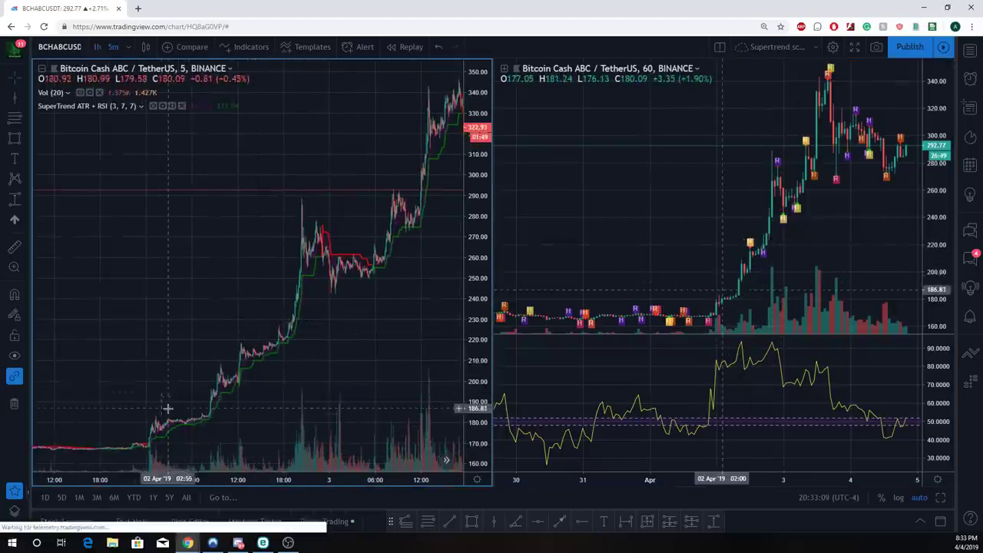
drag(264, 432, 262, 308)
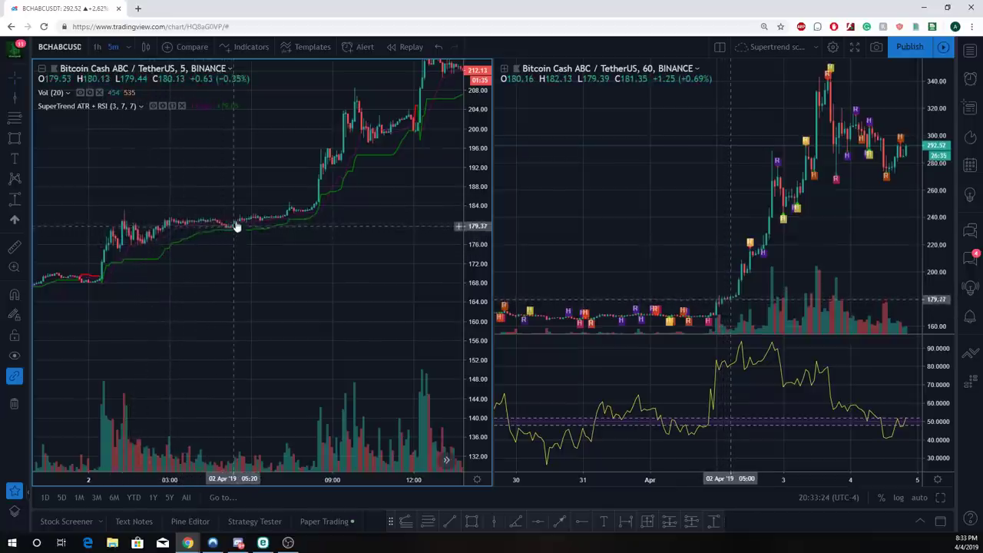
drag(257, 268, 307, 338)
drag(469, 392, 470, 361)
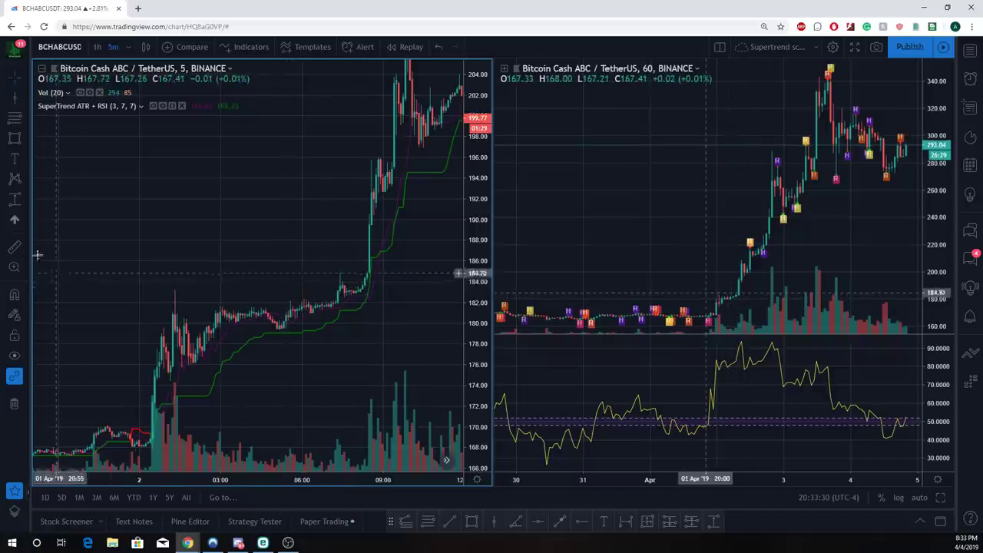
click(15, 199)
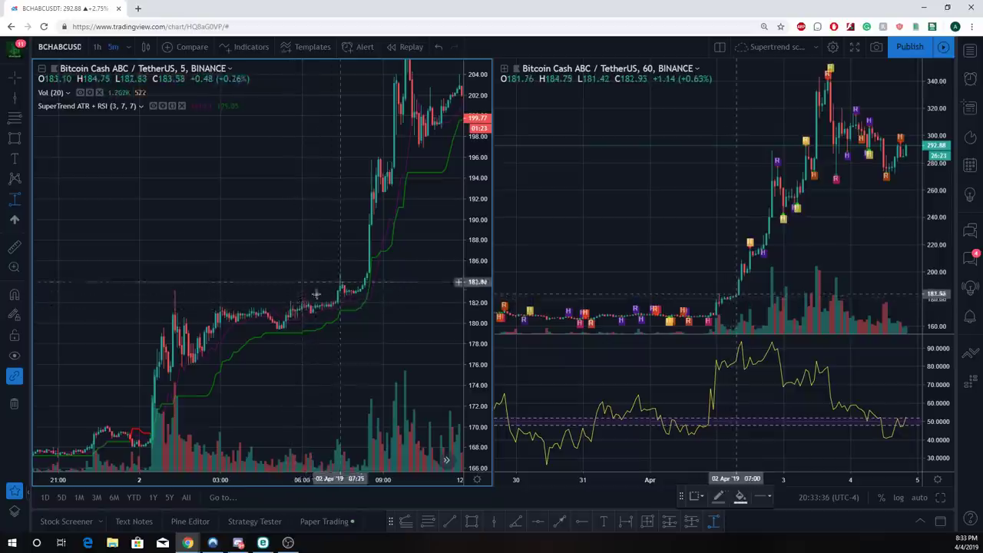
click(284, 315)
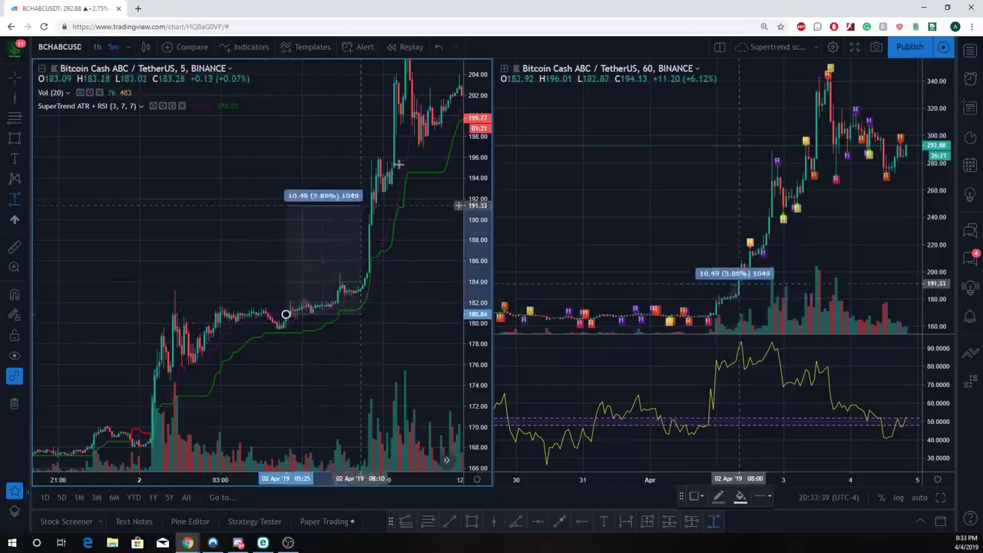
click(422, 152)
scroll(258, 235, down, 3)
drag(263, 244, 77, 307)
click(274, 107)
- Move the end of the 05:25 price range to 208.40 at 10:50 on 2 April
scroll(384, 248, down, 3)
scroll(364, 283, up, 5)
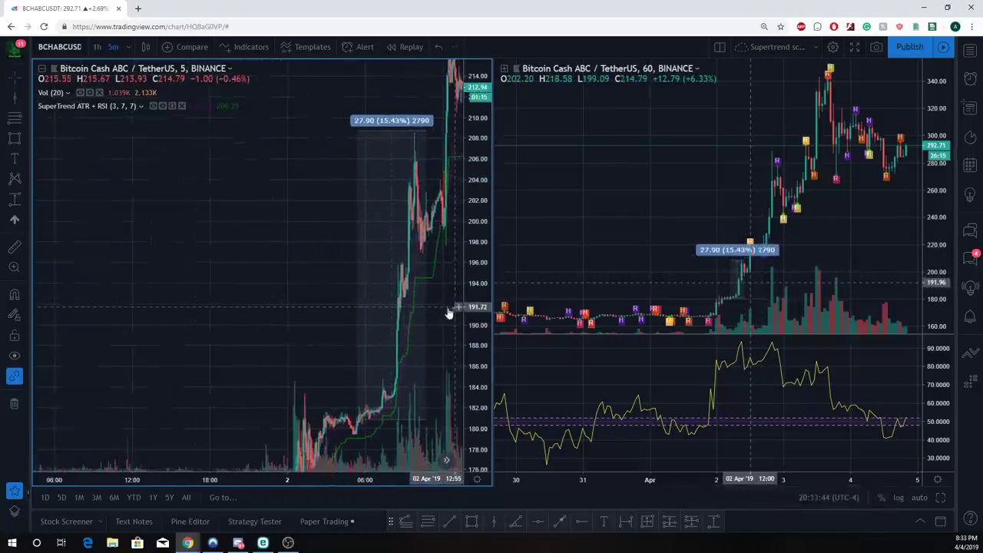
drag(415, 307, 380, 322)
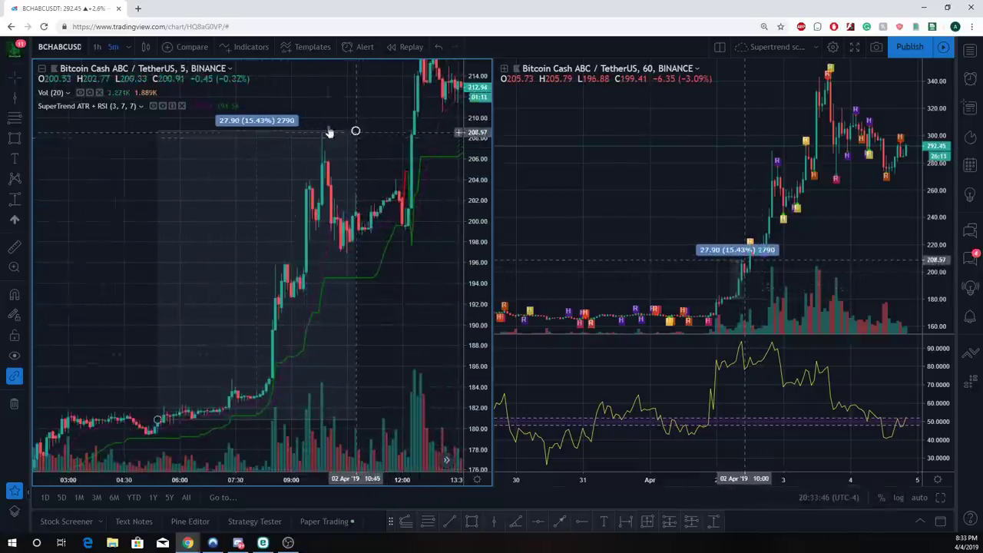
mouse_move(356, 132)
mouse_down()
mouse_move(369, 160)
mouse_move(361, 135)
mouse_up()
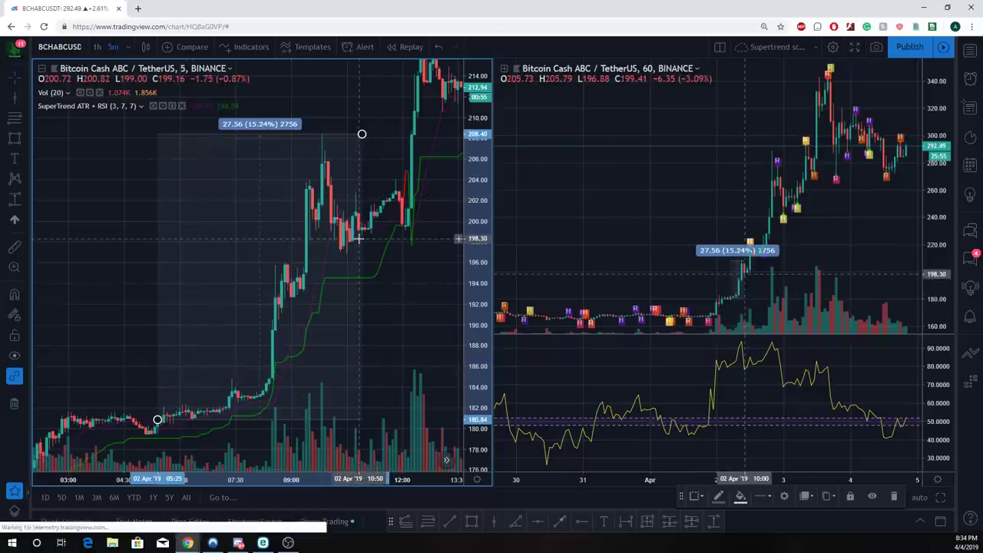
- Fine-tune the end of the 05:25 price range to about 208.6 at 10:50, level with the first peak
mouse_move(415, 345)
mouse_down()
mouse_move(320, 318)
mouse_move(248, 143)
mouse_up()
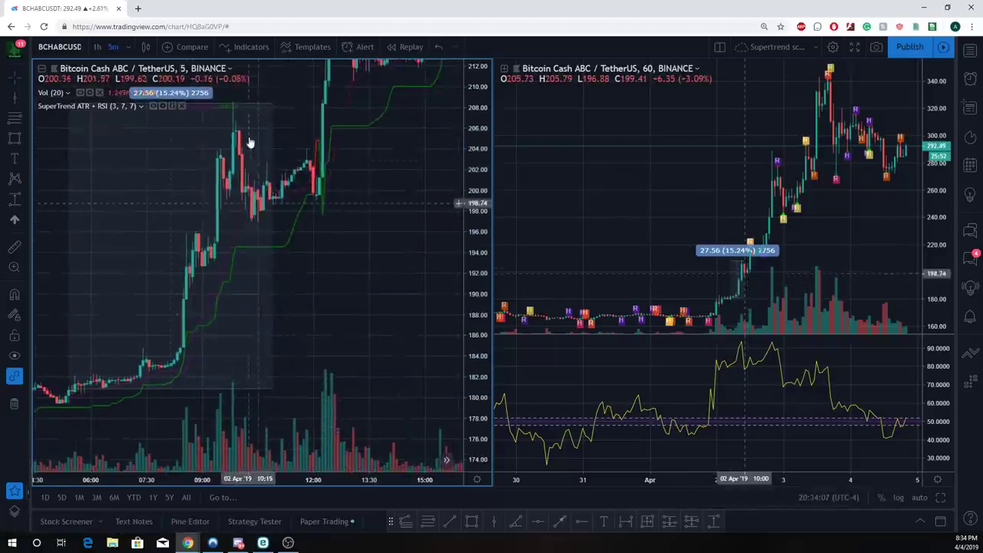
click(274, 104)
drag(274, 107, 275, 98)
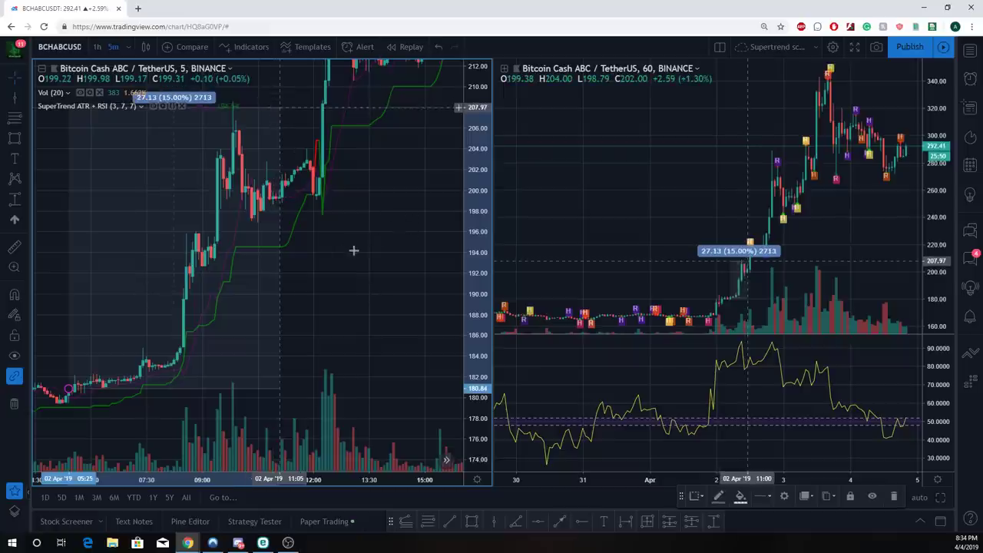
drag(335, 263, 361, 339)
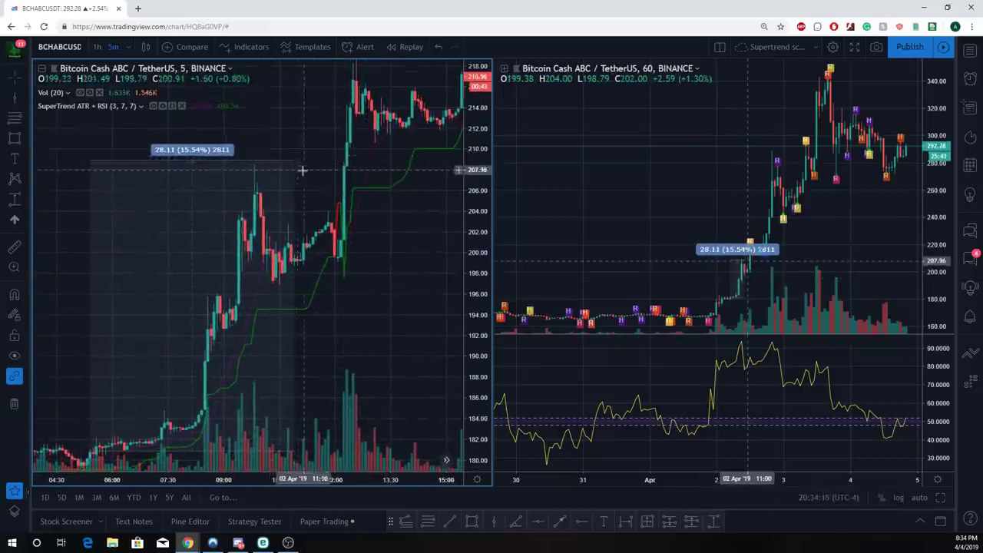
scroll(303, 171, up, 1)
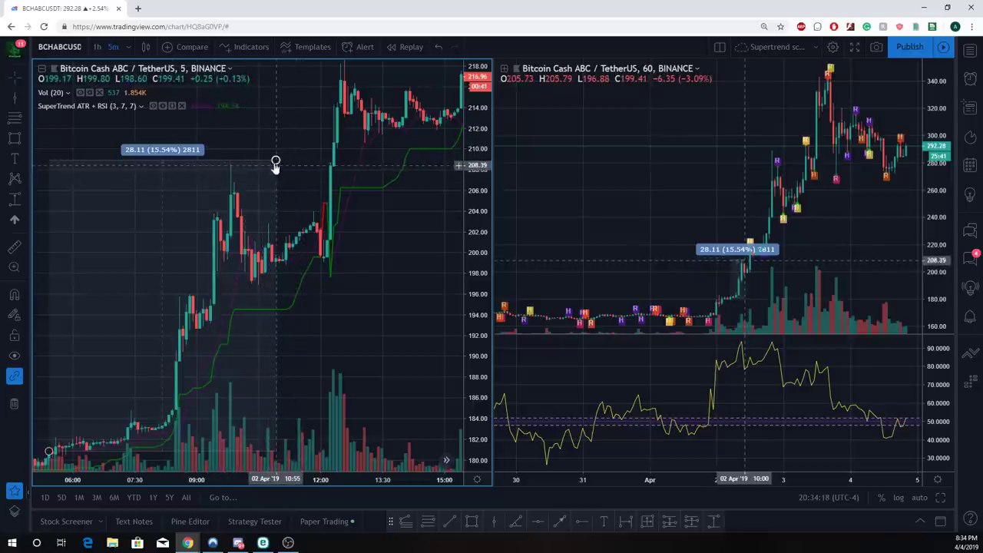
click(272, 164)
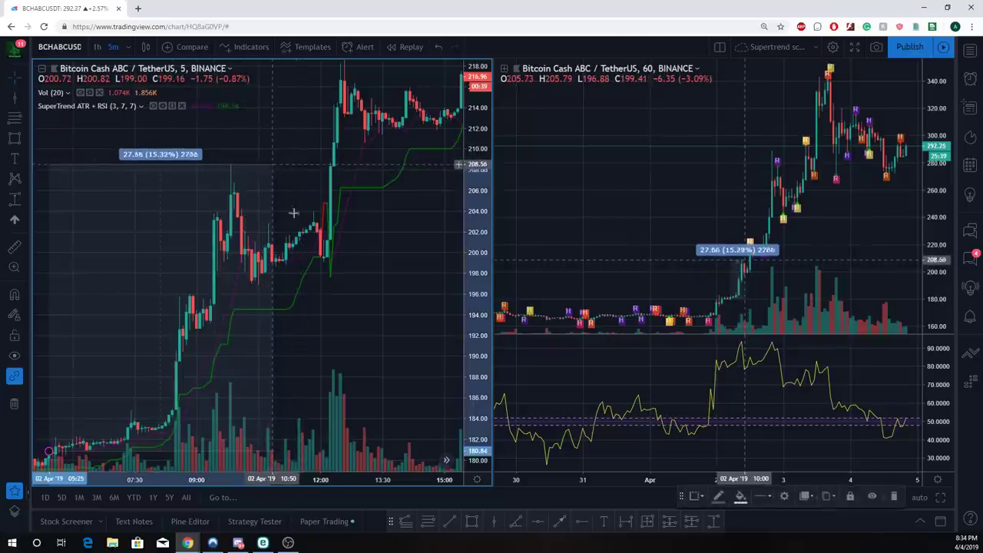
- Extend the end of the 05:25 price range to about 218.6 at 13:20, level with the second peak
click(298, 281)
scroll(407, 295, down, 1)
drag(400, 307, 182, 305)
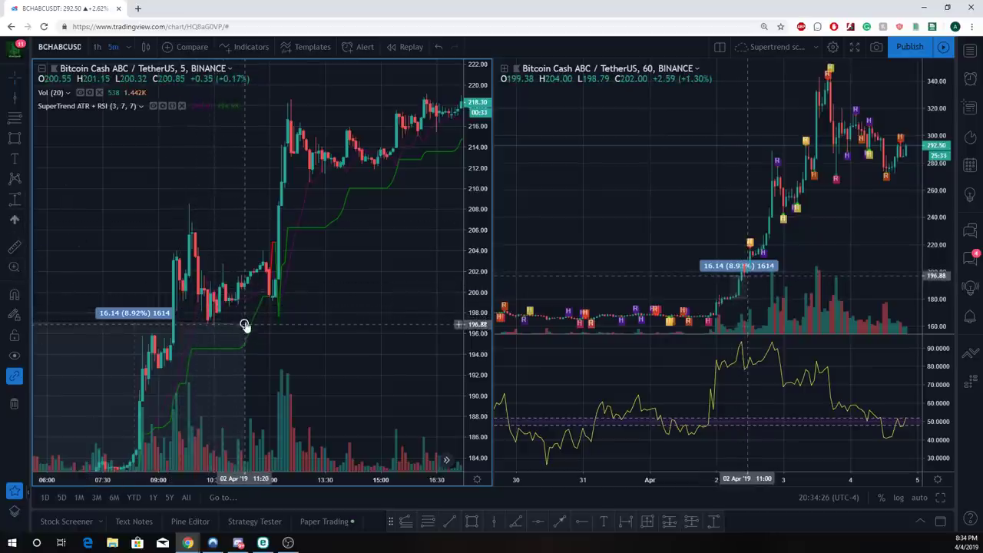
click(319, 100)
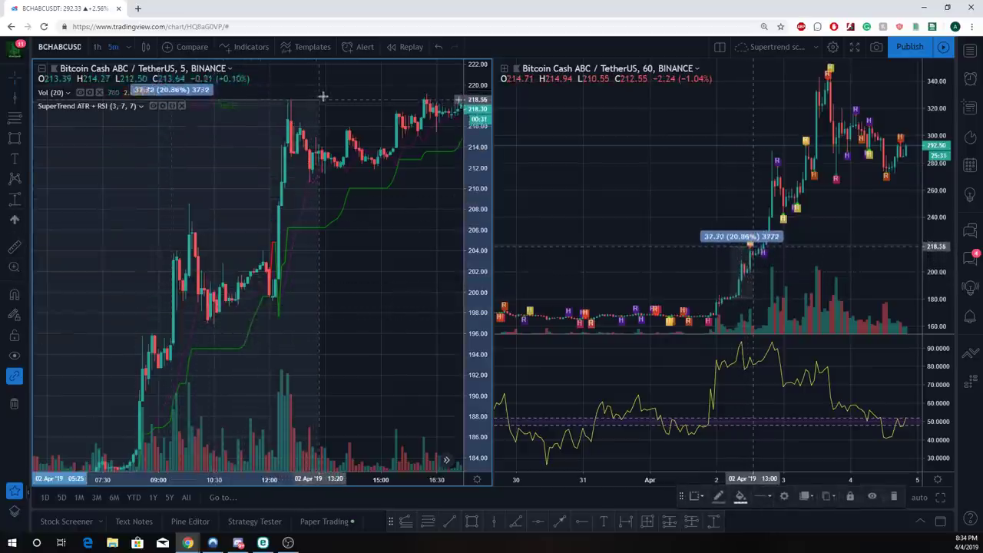
- Extend the end of the 05:25 price range to about 226.2 near 18:35 on 2 April
drag(427, 232, 288, 342)
scroll(288, 342, down, 2)
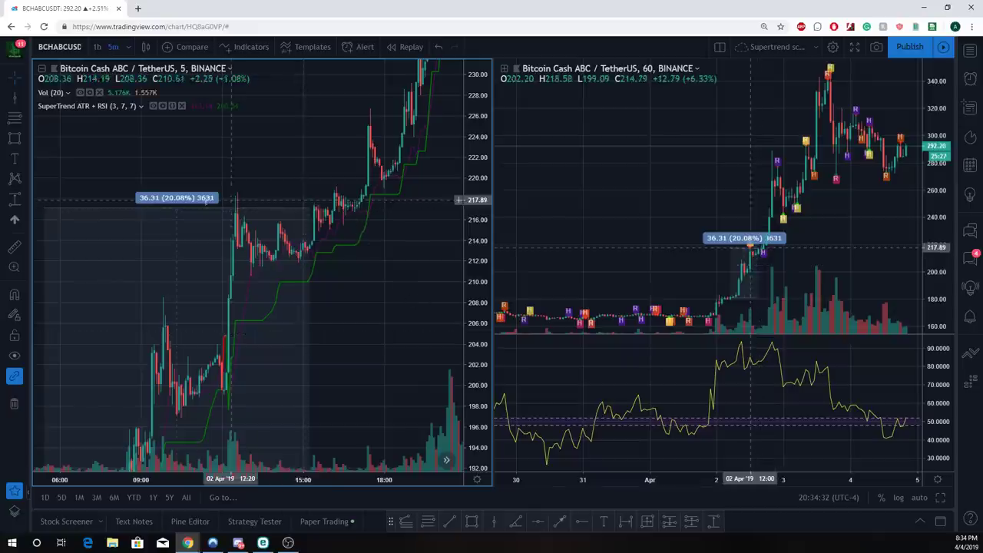
click(399, 112)
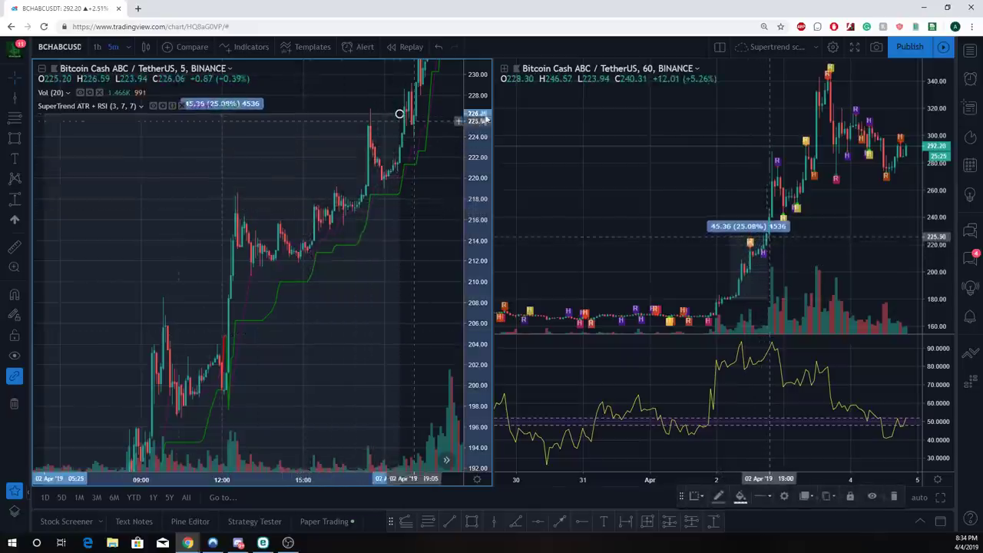
- Extend the end of the 05:25 price range to 290.07 at 20:45, level with the high of 2 April
mouse_move(434, 276)
mouse_down()
mouse_move(456, 316)
mouse_move(394, 307)
mouse_move(370, 240)
mouse_move(430, 122)
mouse_up()
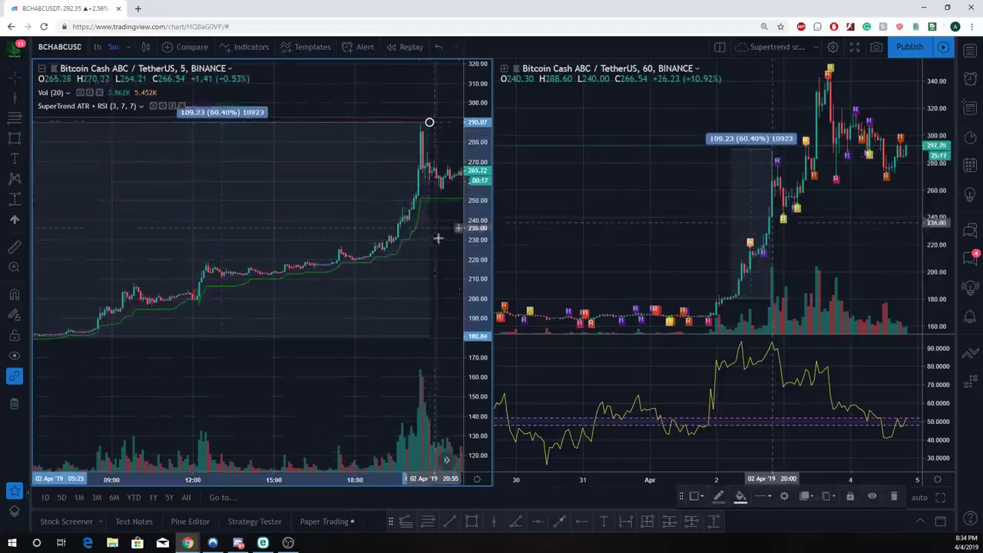
scroll(452, 258, down, 2)
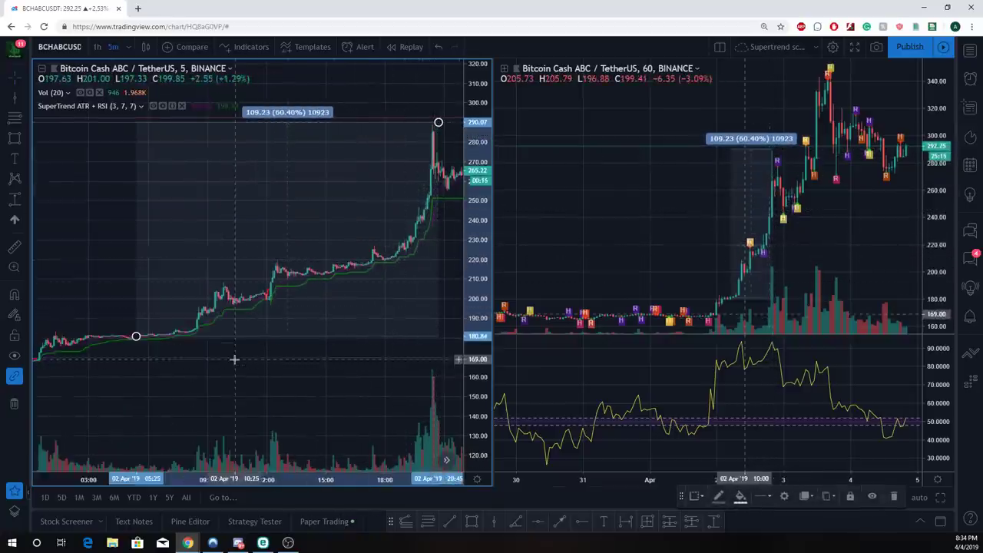
scroll(324, 388, down, 3)
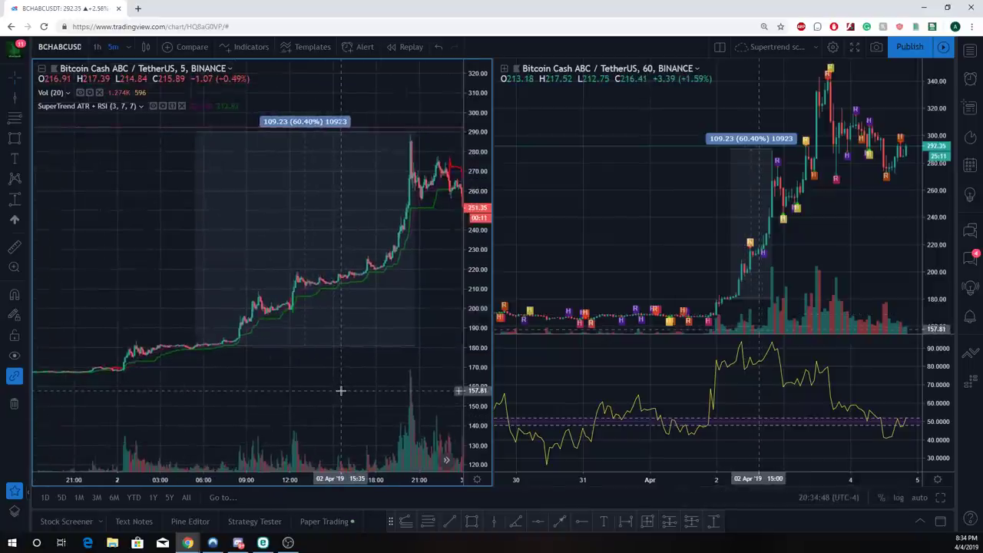
drag(414, 284, 338, 283)
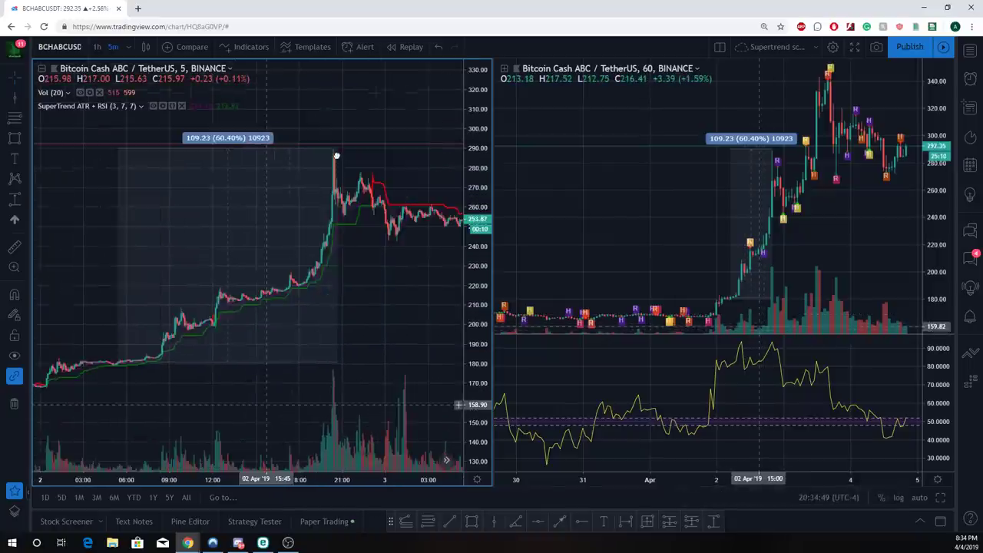
- Move the end of the 2 April price range down to about 257, just past where the Supertrend turns red near 23:00
drag(337, 149, 319, 136)
click(358, 202)
- Measure the 3 April rise on the 5-minute chart with a price range from 262.55 at 05:45 to 346.99 near 17:00
drag(403, 266, 149, 171)
scroll(388, 272, down, 3)
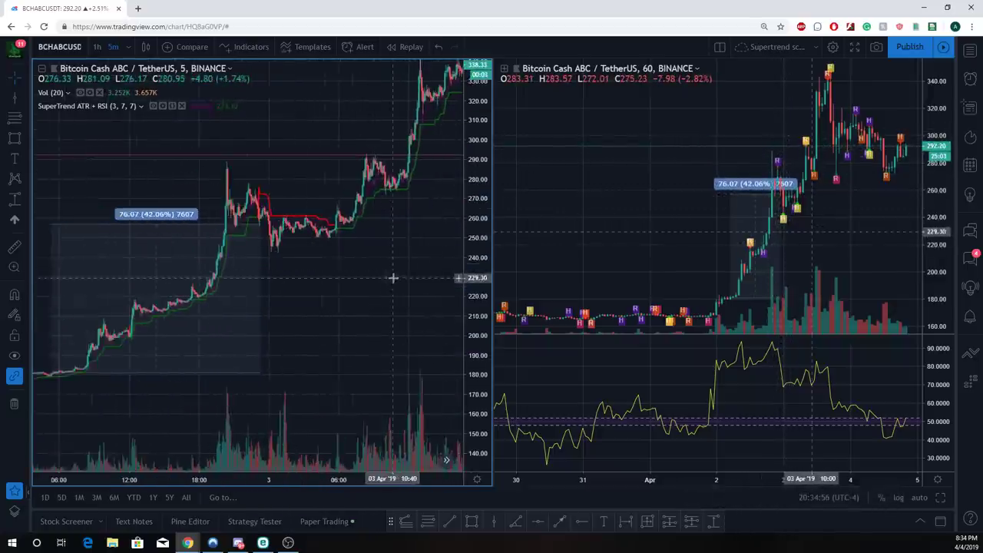
scroll(405, 341, up, 3)
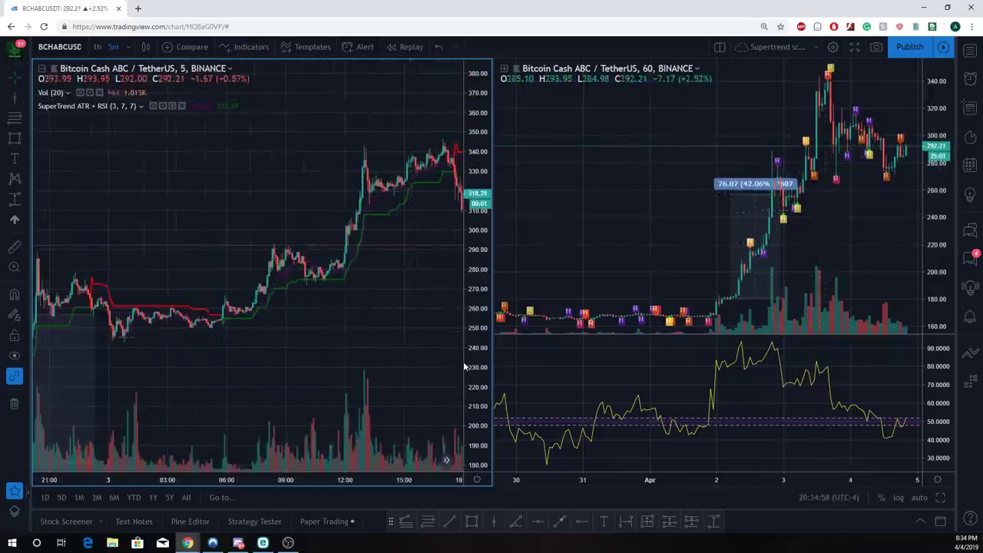
drag(473, 330, 390, 302)
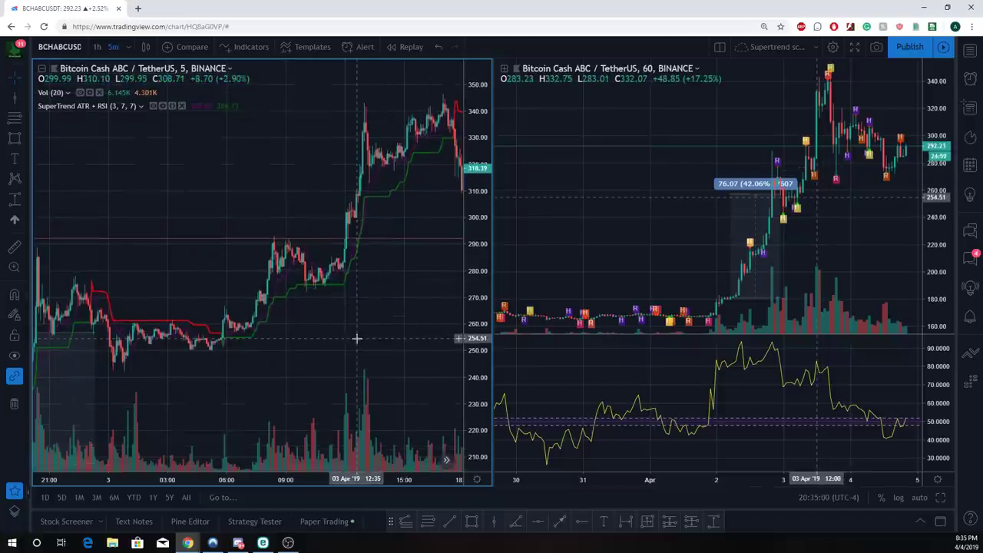
click(14, 198)
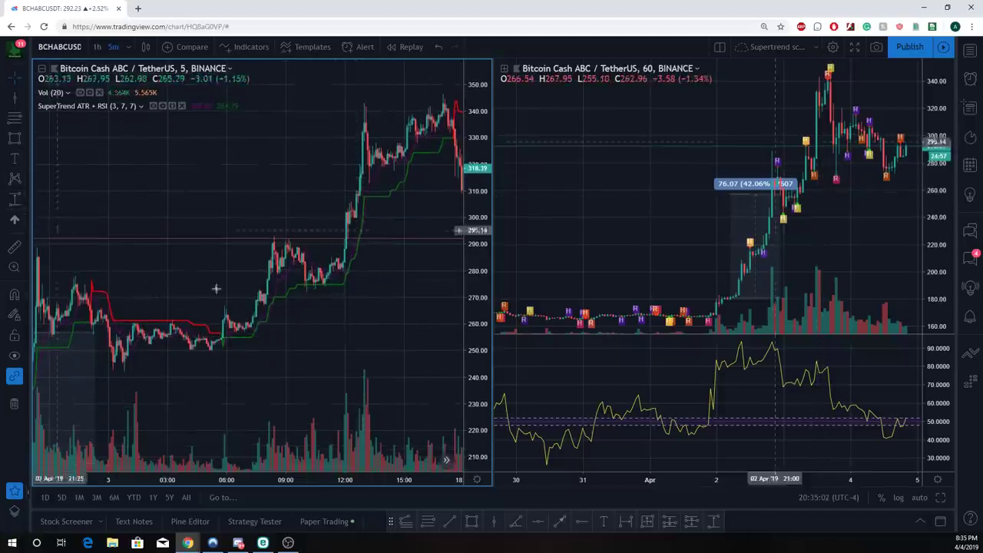
click(221, 317)
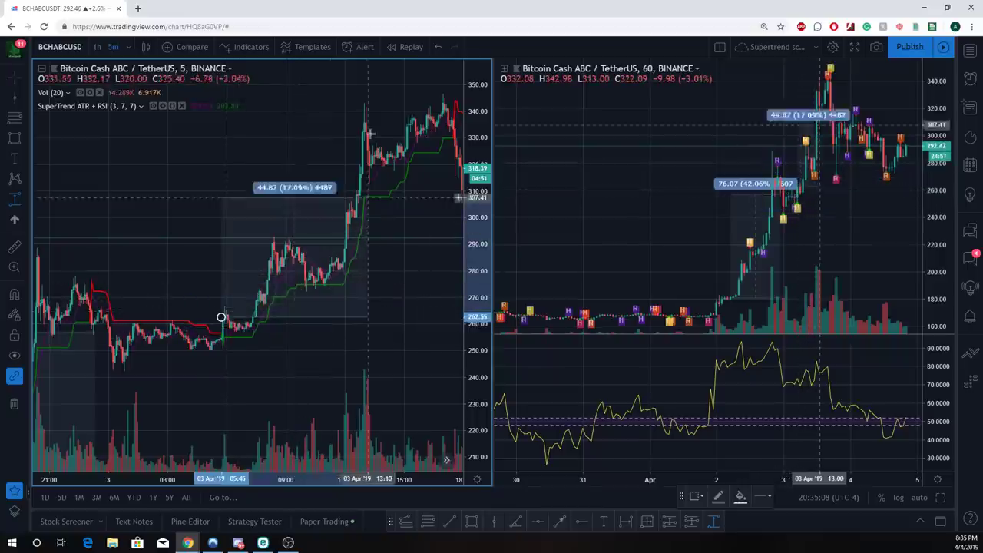
click(444, 92)
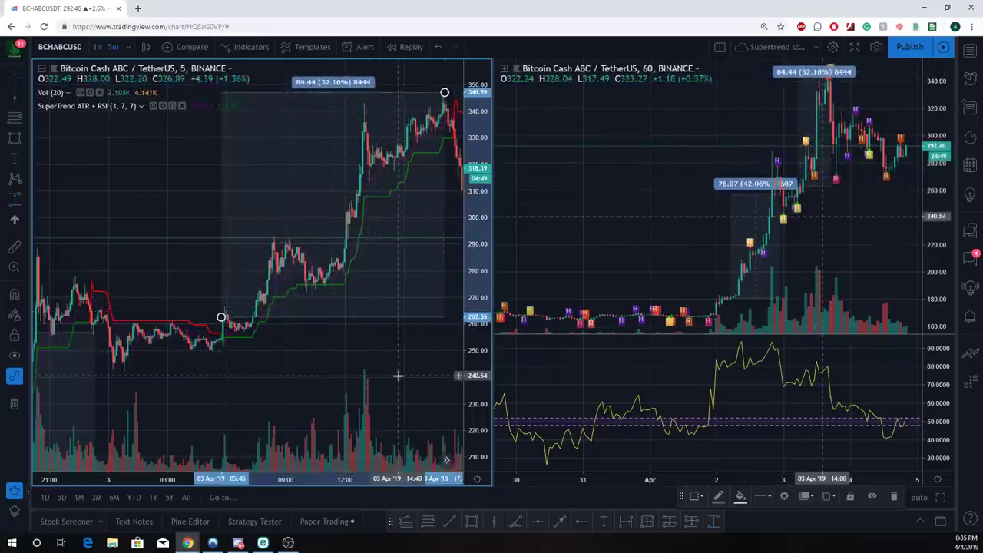
- Measure the evening rebound on 3 April with a price range from 308.49 near 21:00 to 316.32 near 22:10
scroll(405, 371, down, 2)
drag(406, 371, 210, 397)
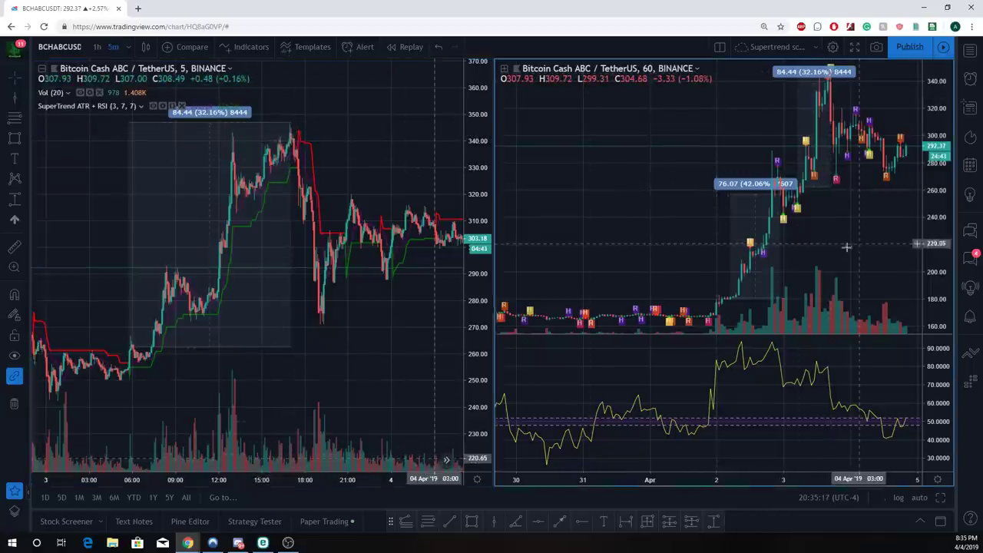
drag(790, 246, 709, 234)
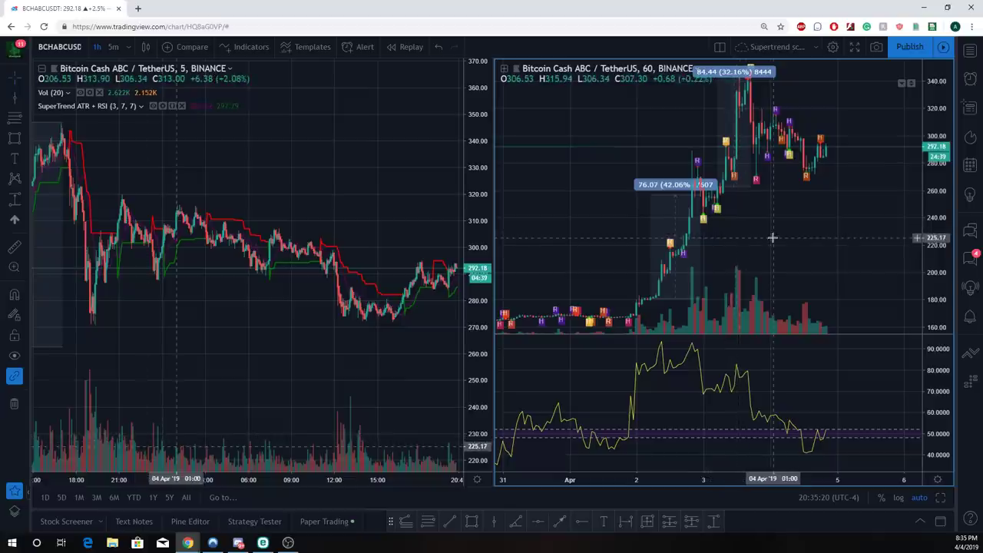
drag(772, 237, 731, 234)
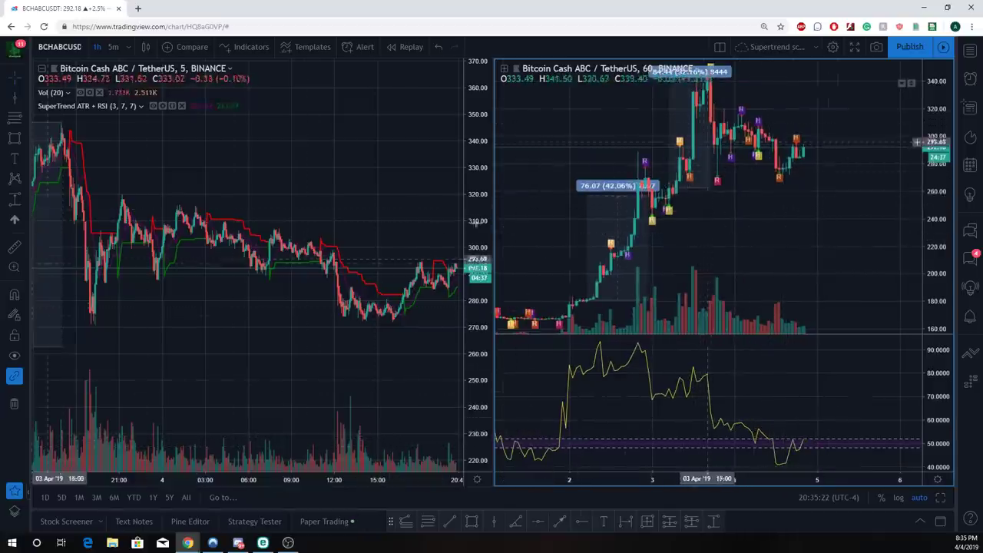
scroll(256, 220, down, 3)
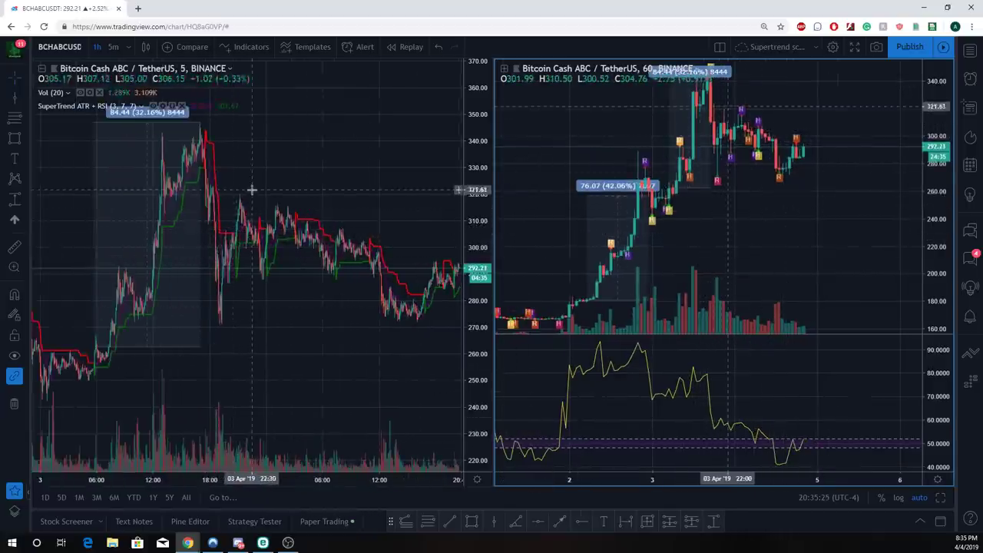
click(14, 198)
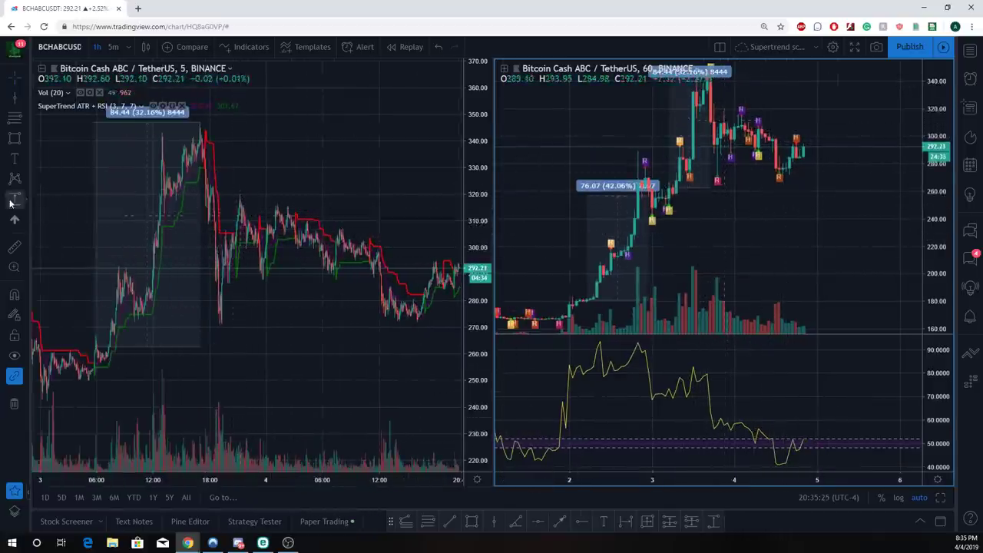
click(237, 225)
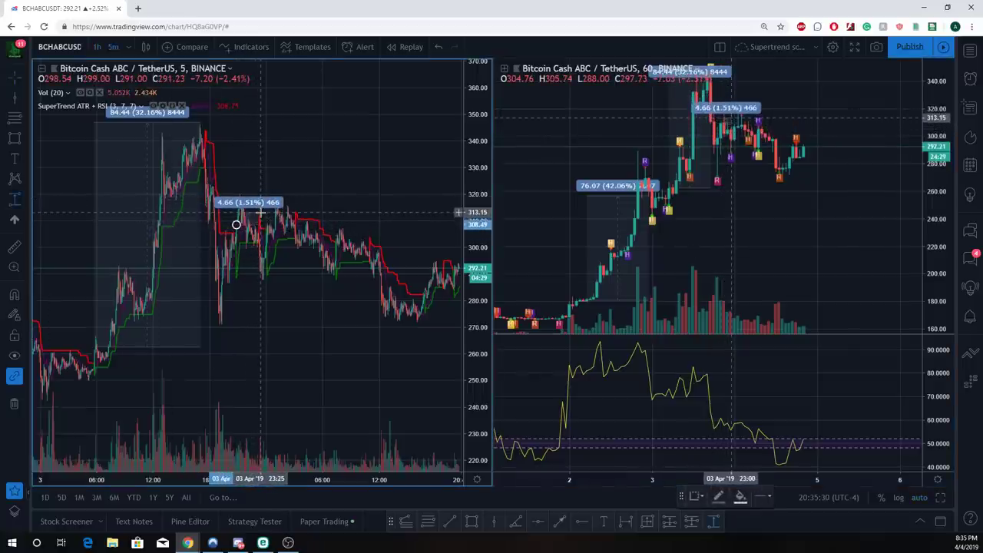
click(249, 204)
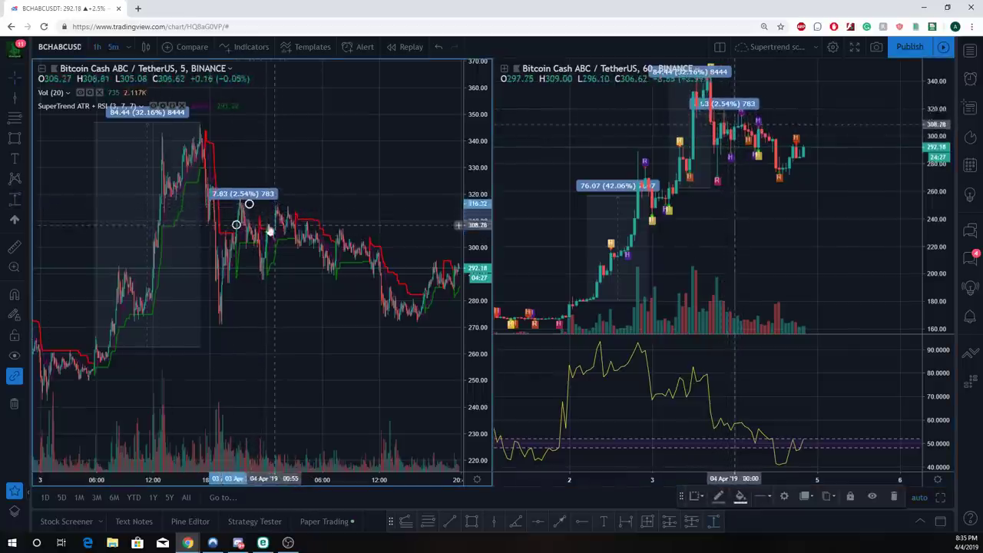
- Measure the next small rally with a price range from 307.65 at 00:55 on 4 April to about 311.5
click(275, 228)
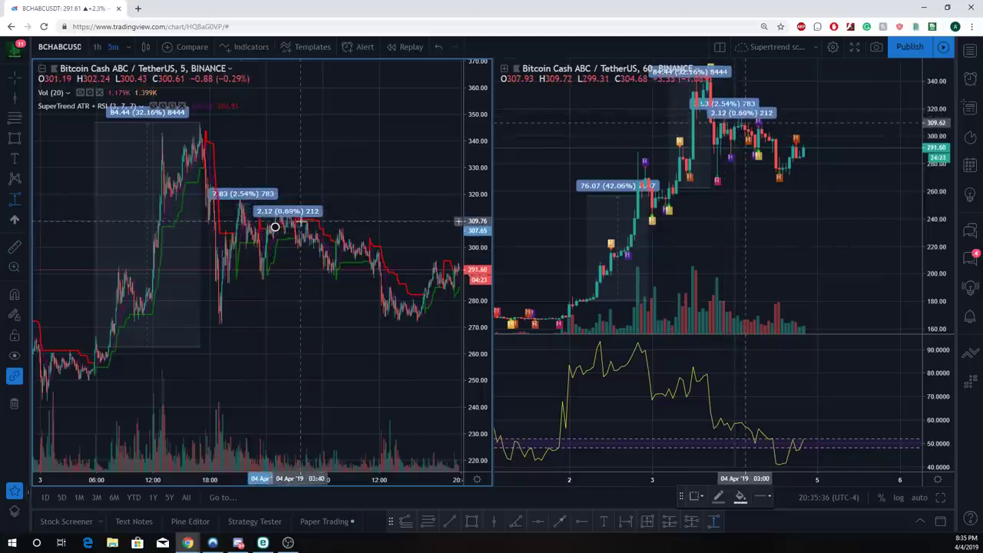
click(390, 223)
- Examine the 5-minute Supertrend signals around the midday sell-off on 4 April against the hourly RSI
drag(390, 223, 220, 259)
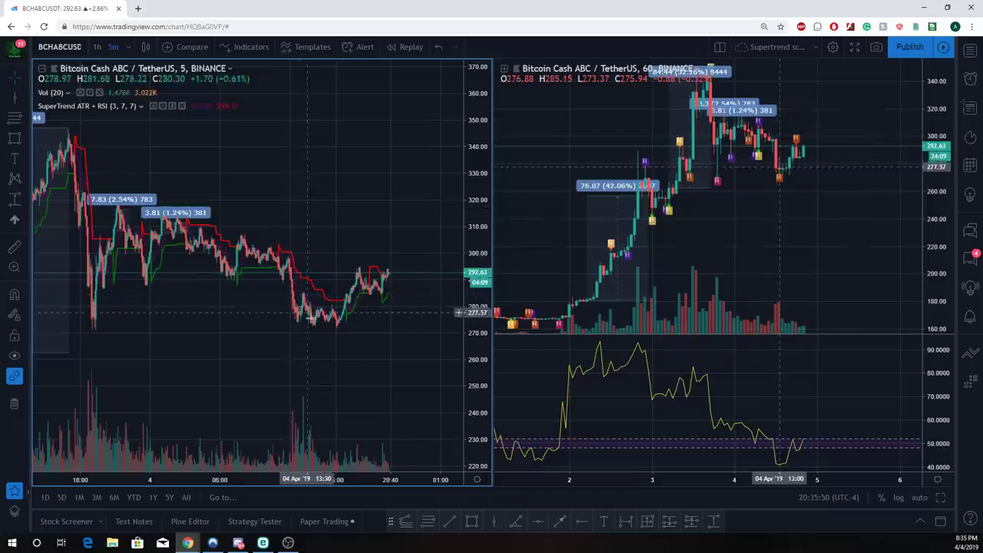
scroll(292, 337, up, 2)
scroll(292, 347, up, 4)
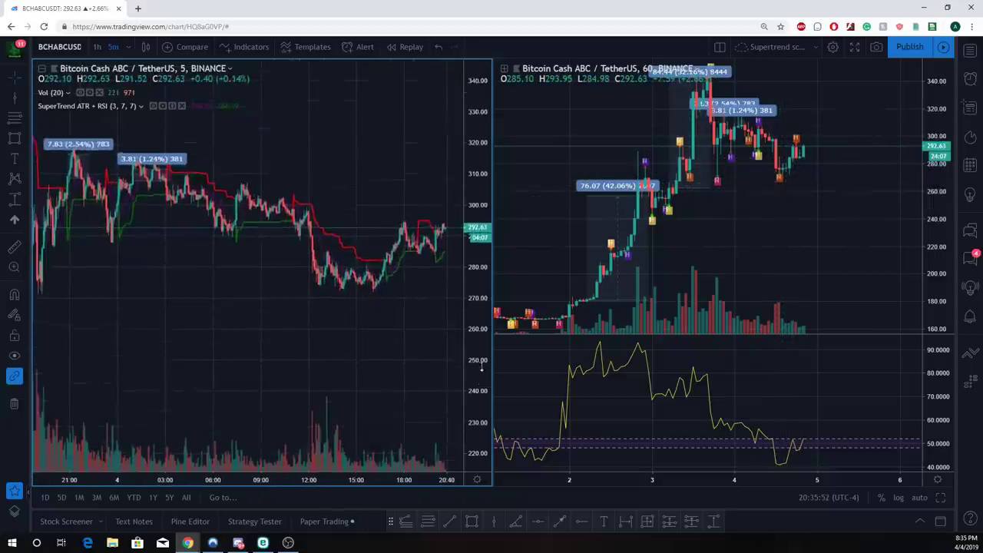
drag(344, 374, 411, 336)
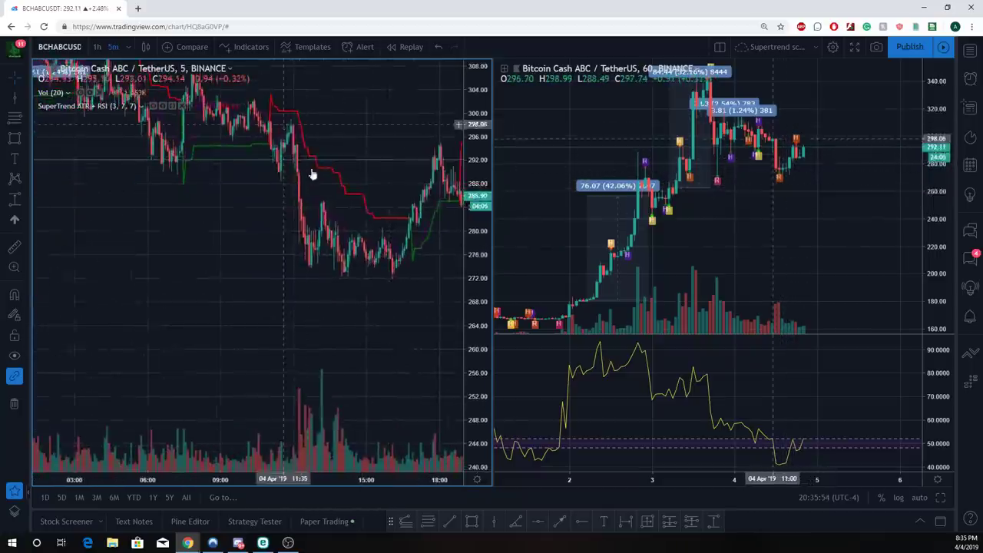
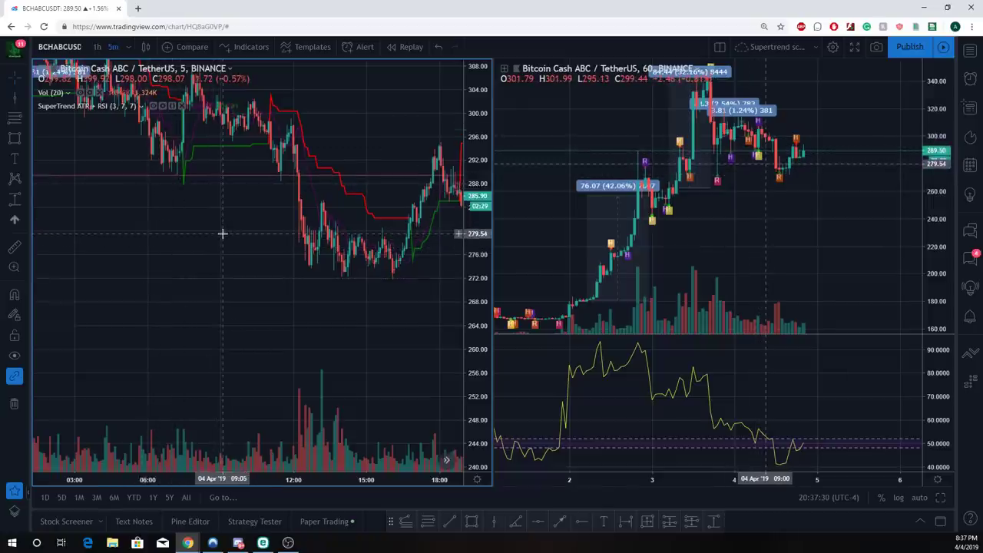
drag(254, 222, 210, 288)
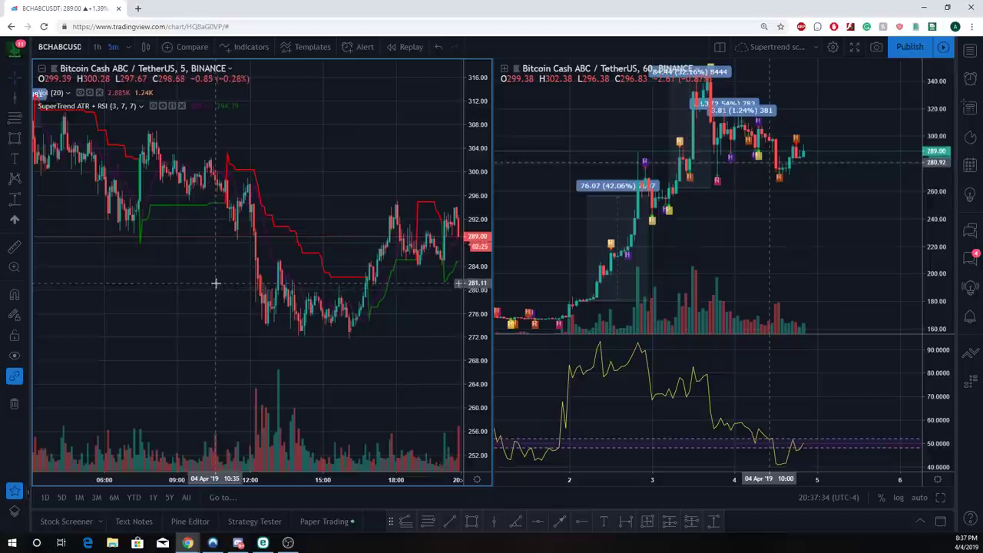
scroll(215, 283, down, 1)
scroll(215, 283, down, 1)
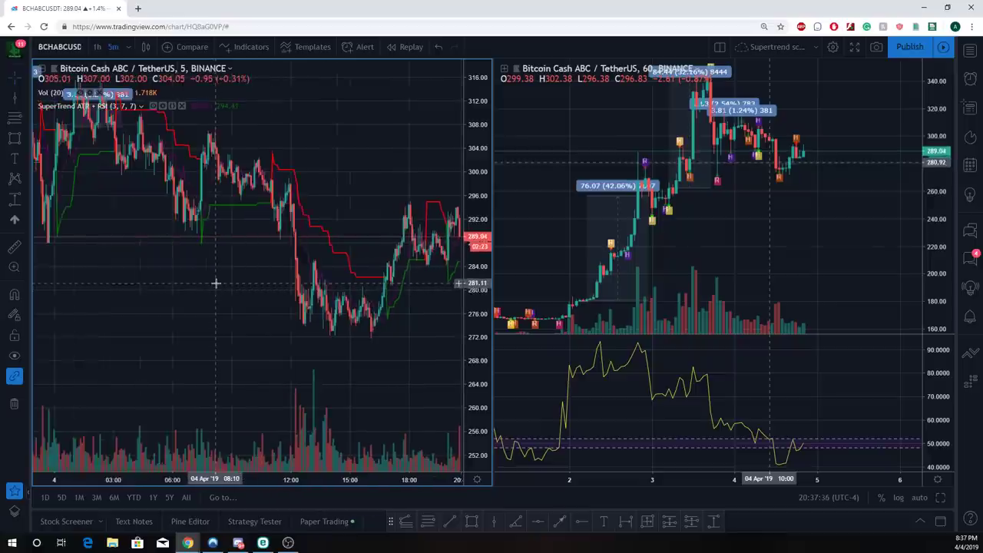
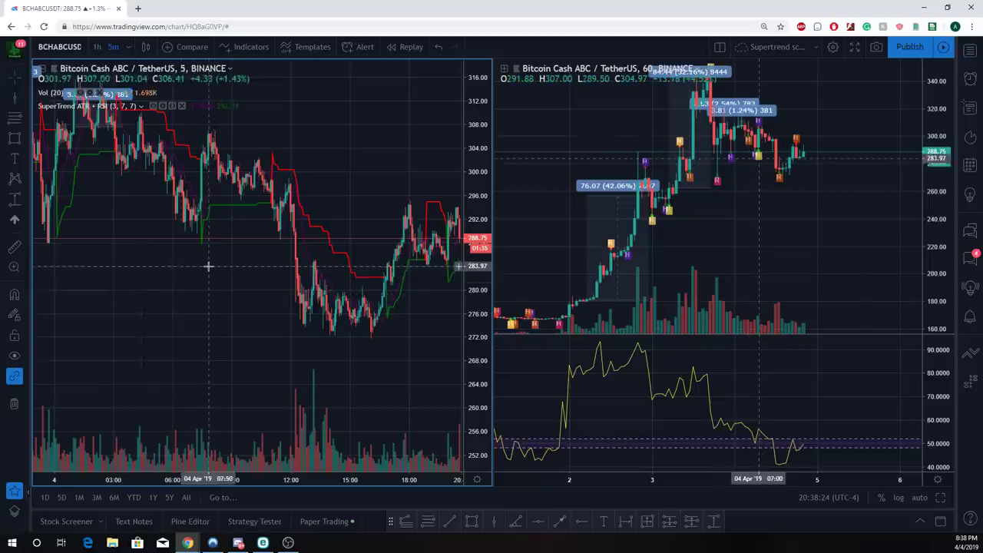
- Examine how the 5-minute Supertrend behaves from the 4 April low through the afternoon recovery to the latest candles
scroll(224, 277, down, 2)
scroll(227, 276, up, 4)
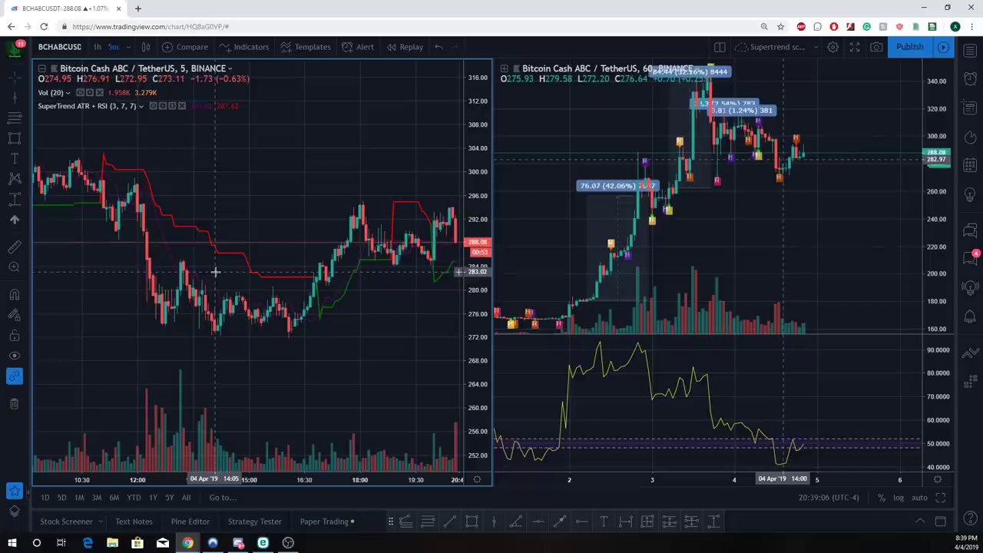
scroll(361, 245, down, 1)
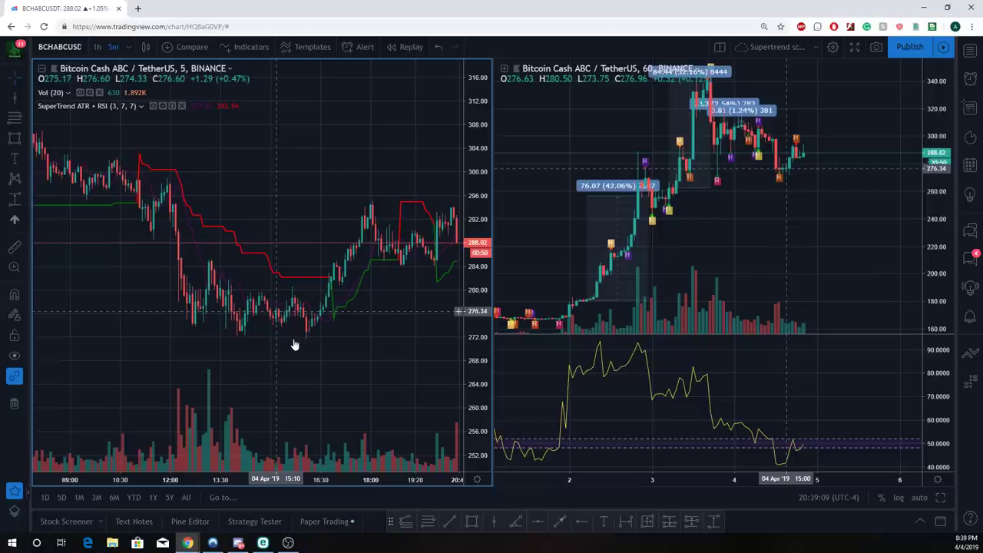
scroll(293, 344, down, 1)
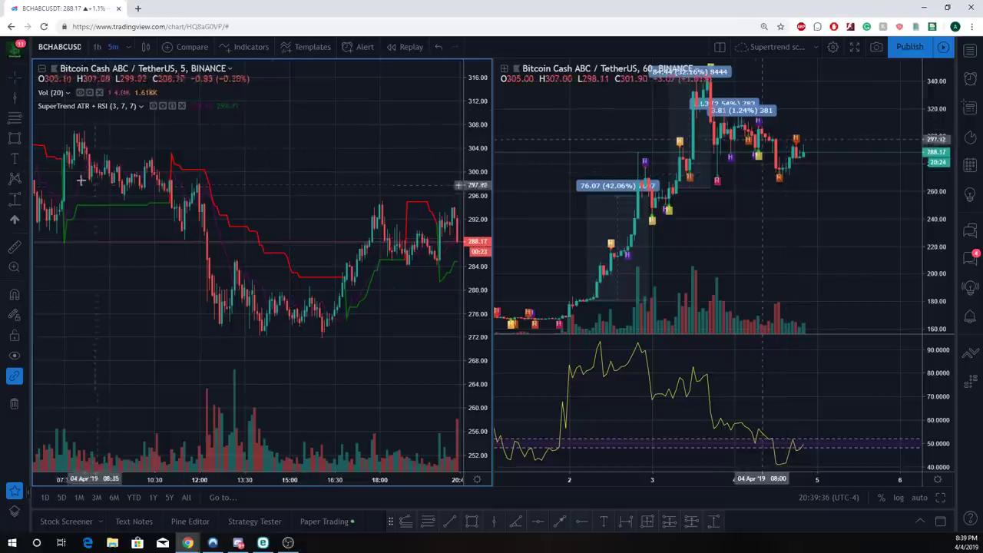
scroll(202, 161, down, 3)
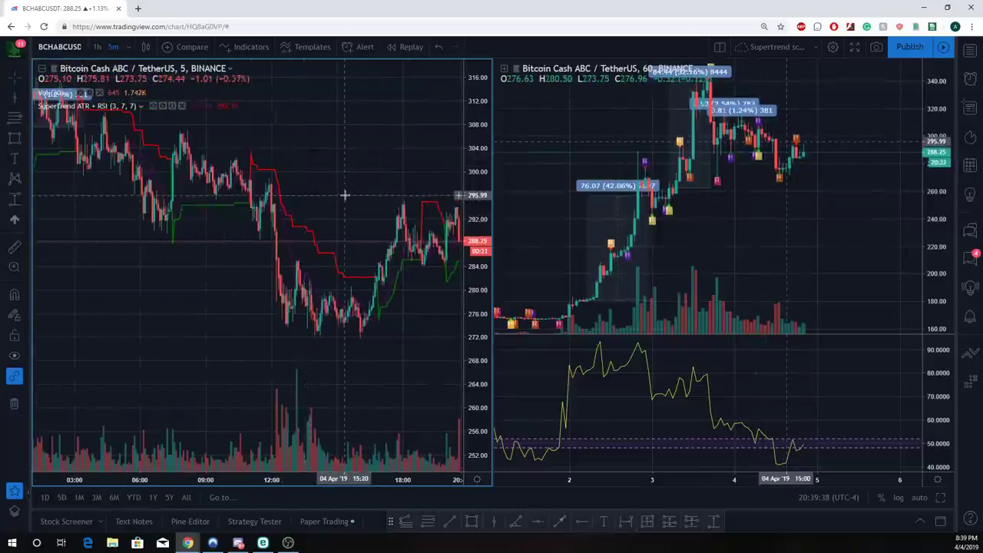
scroll(261, 200, up, 3)
drag(261, 200, 360, 190)
scroll(360, 190, up, 2)
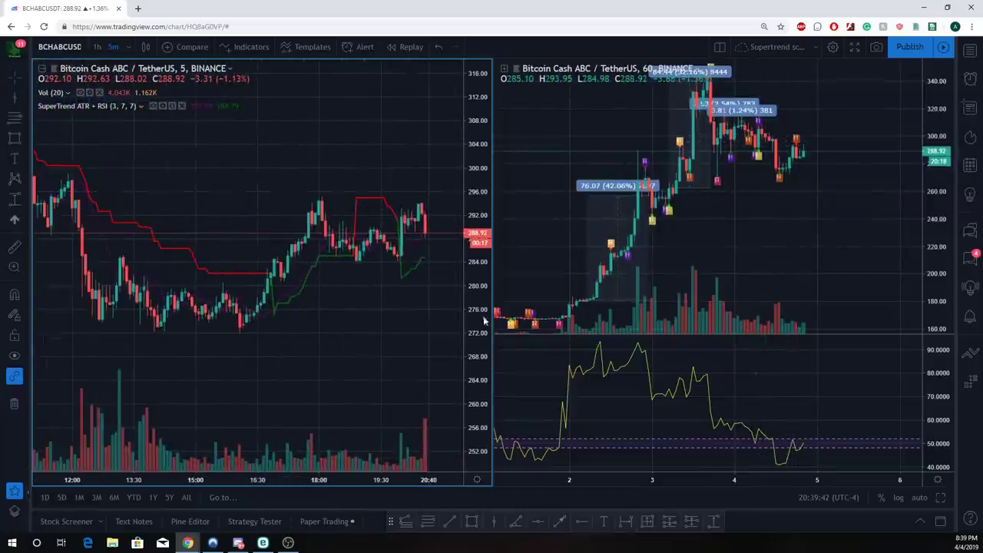
scroll(419, 349, down, 2)
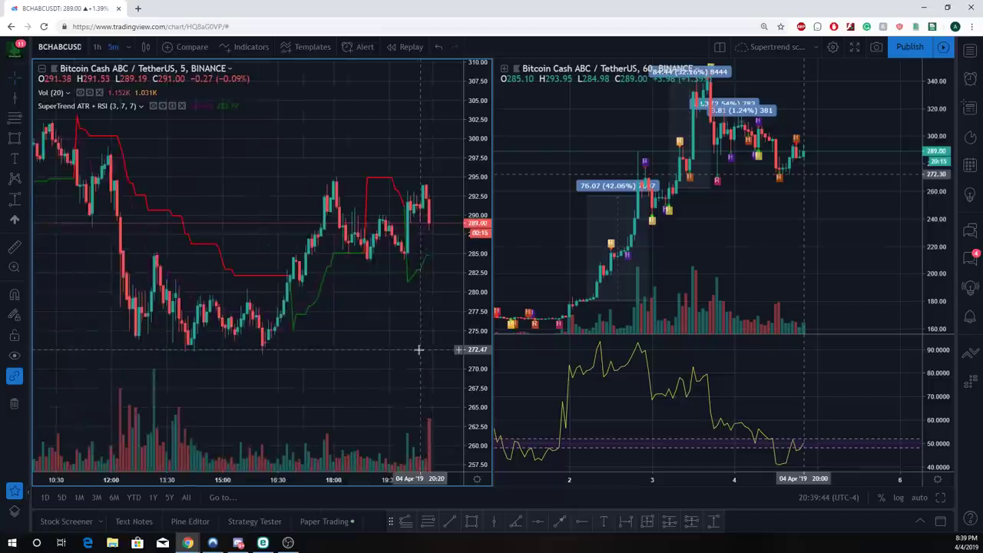